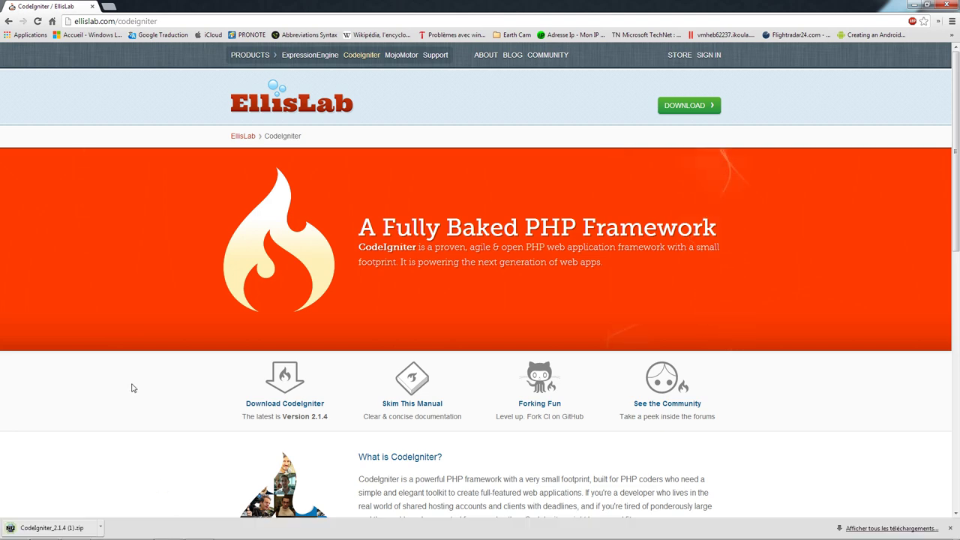
# - Open the downloaded CodeIgniter_2.1.4 zip in ALZip, dismiss the registration reminder, and return to localweb
pyautogui.click(109, 6)
pyautogui.click(68, 6)
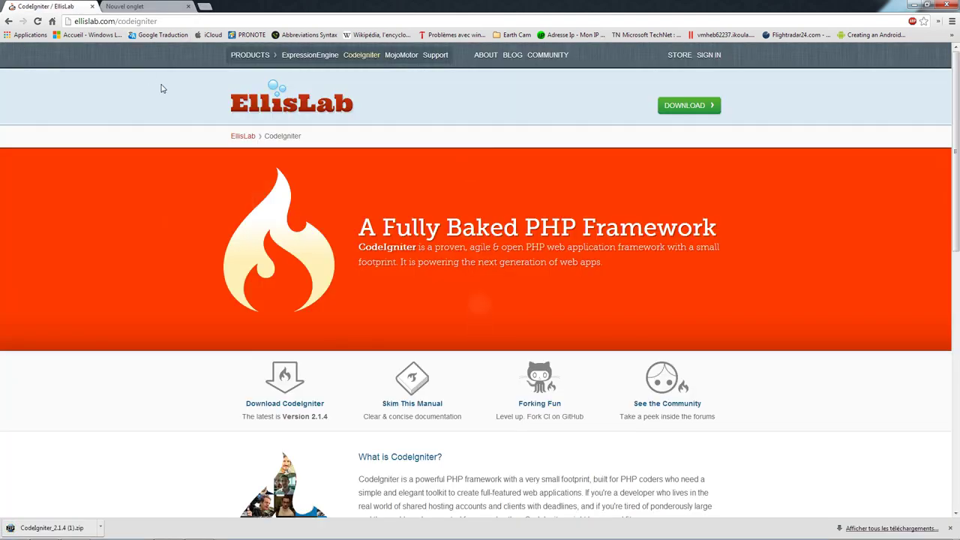
pyautogui.click(47, 527)
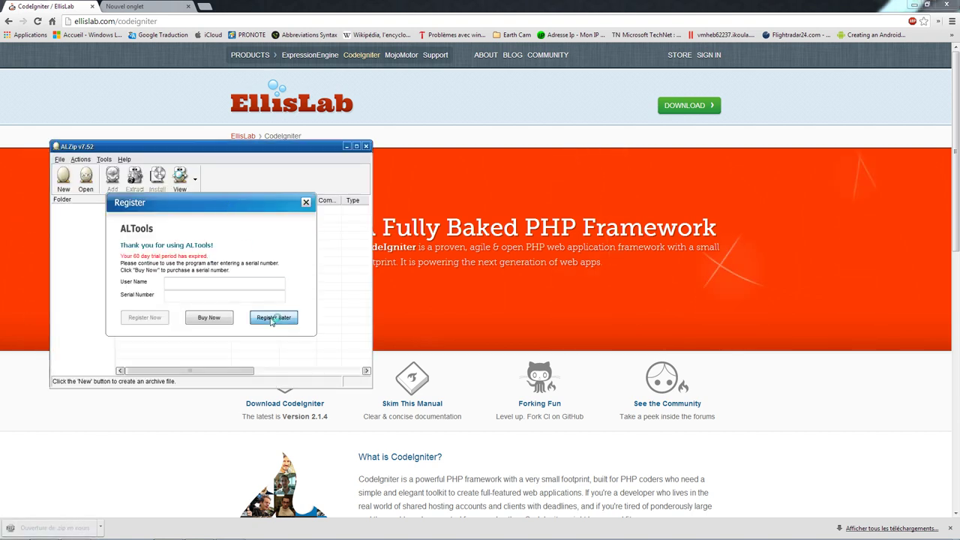
pyautogui.click(272, 318)
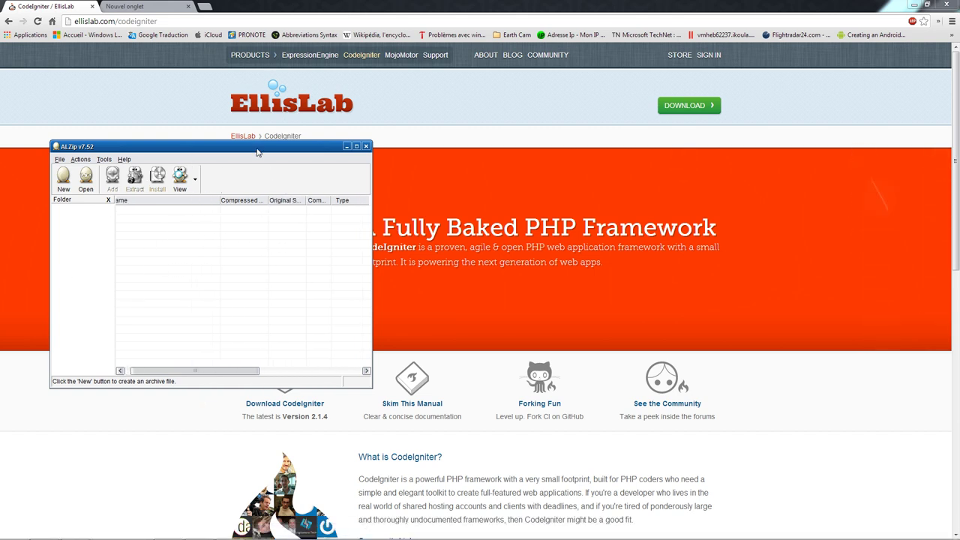
pyautogui.moveTo(258, 150); pyautogui.dragTo(278, 155)
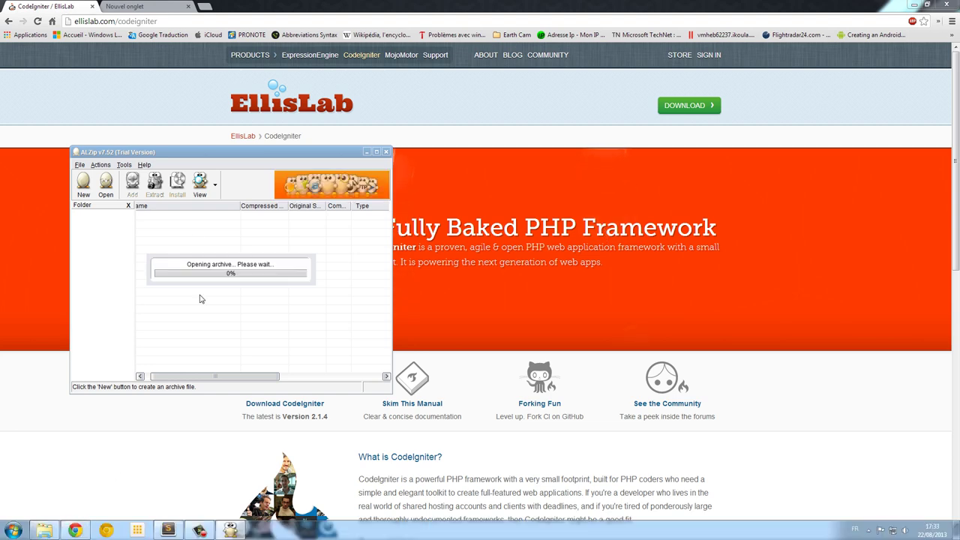
pyautogui.click(44, 530)
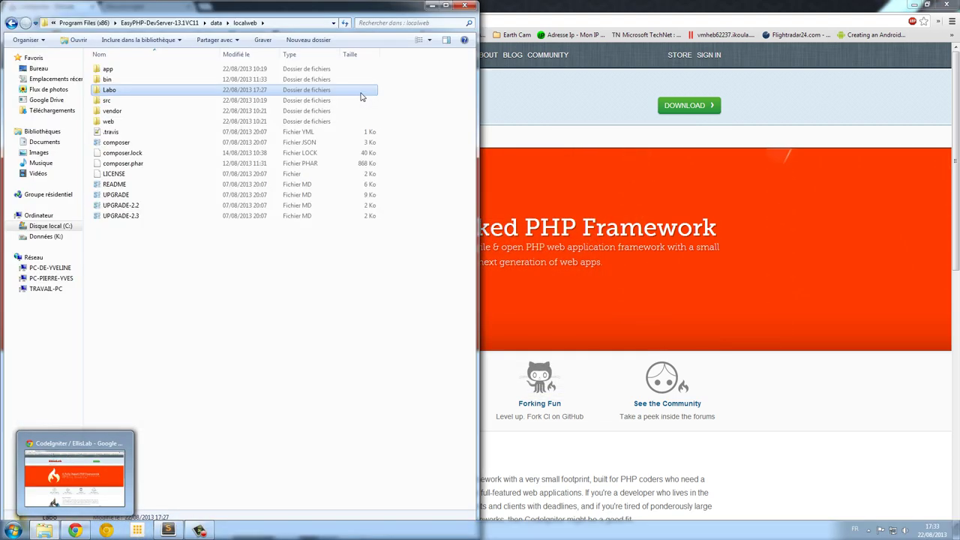
# - Copy CodeIgniter_2.1.4.zip from Téléchargements into EasyPHP-DevServer-13.1VC11's data/localweb/Labo folder
pyautogui.click(51, 111)
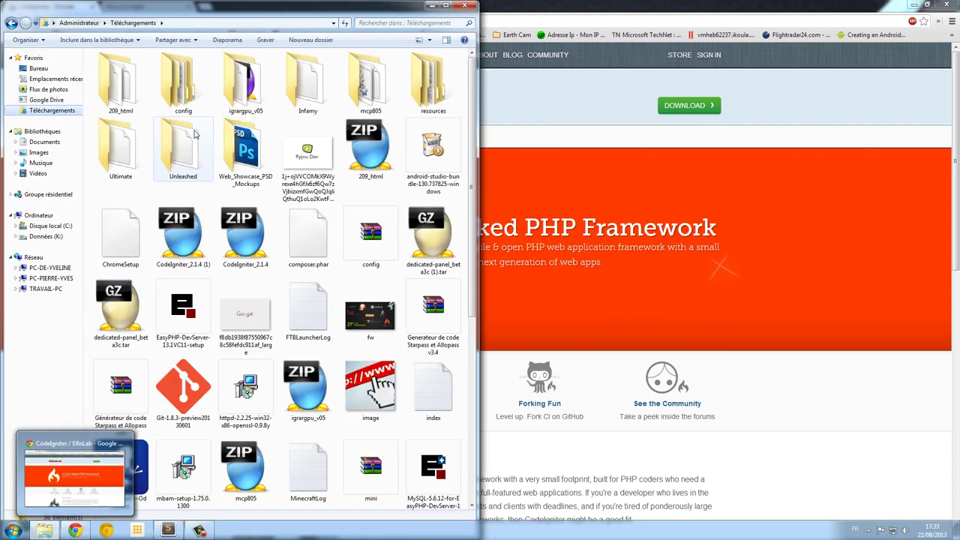
pyautogui.click(259, 251)
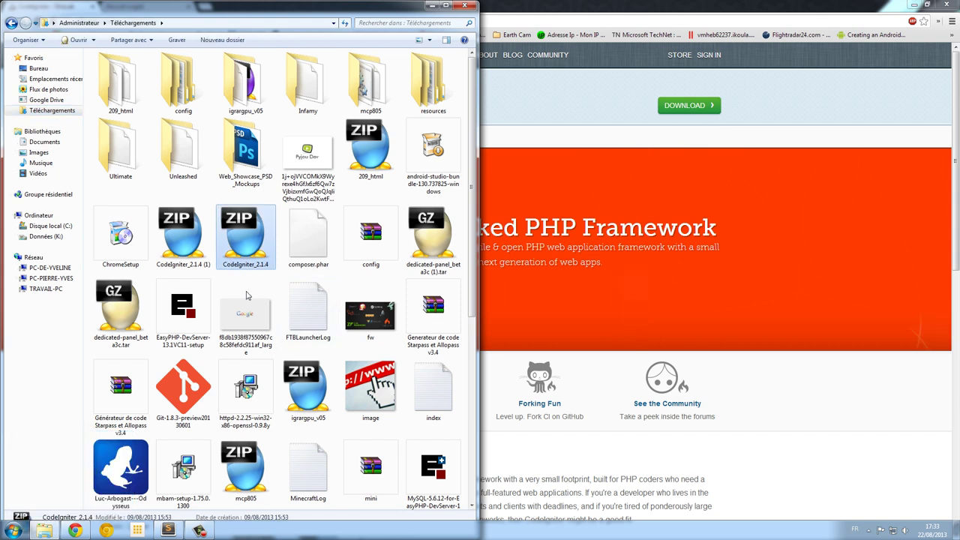
pyautogui.click(50, 226)
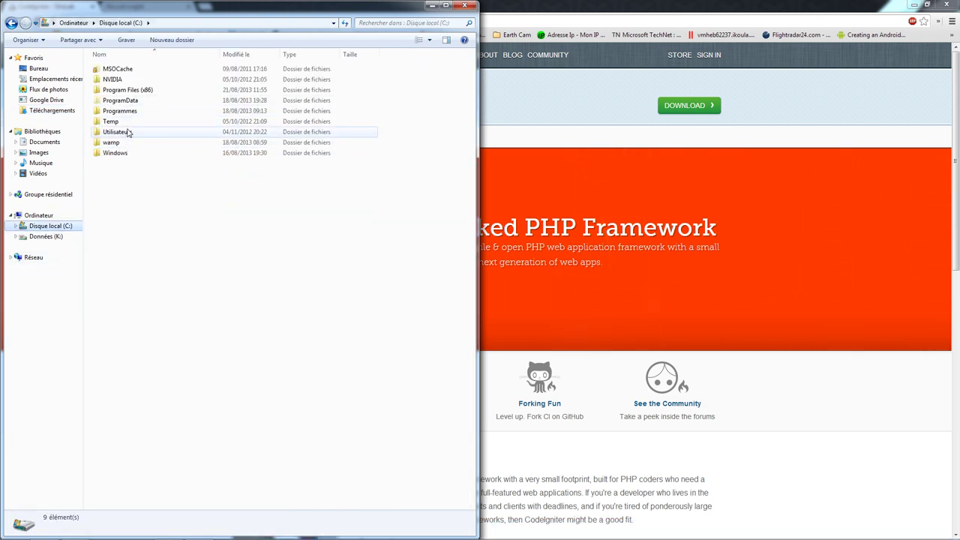
pyautogui.doubleClick(128, 90)
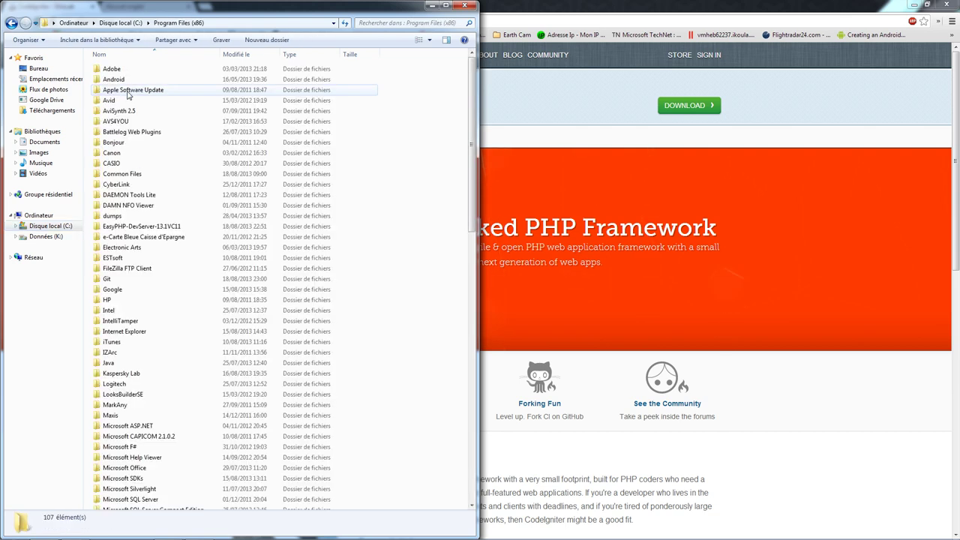
pyautogui.doubleClick(142, 226)
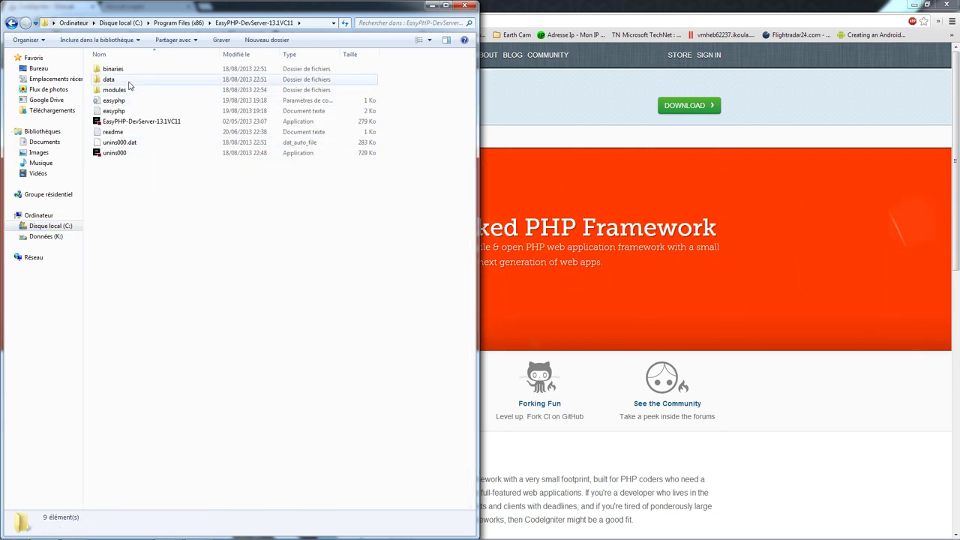
pyautogui.doubleClick(129, 83)
pyautogui.doubleClick(128, 81)
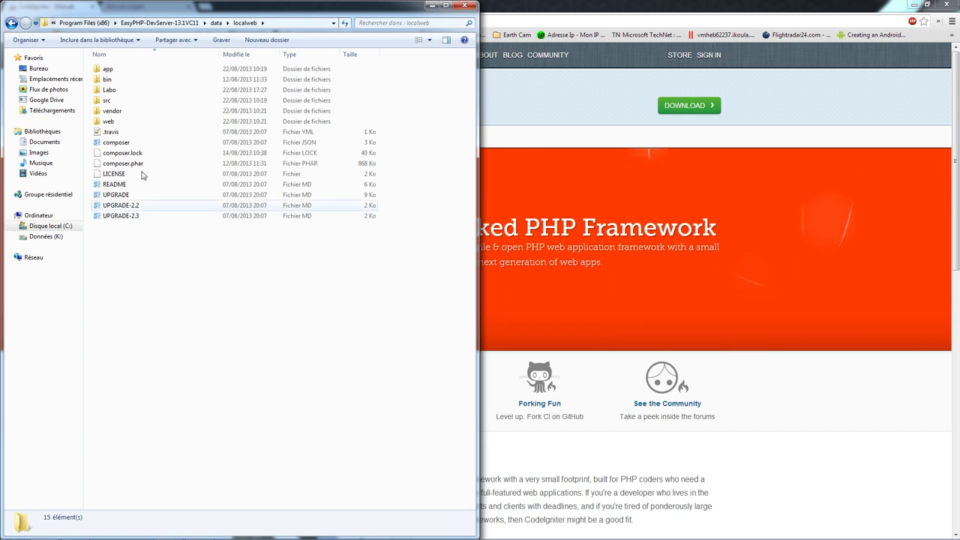
pyautogui.doubleClick(110, 90)
pyautogui.hotkey('ctrl', 'v')
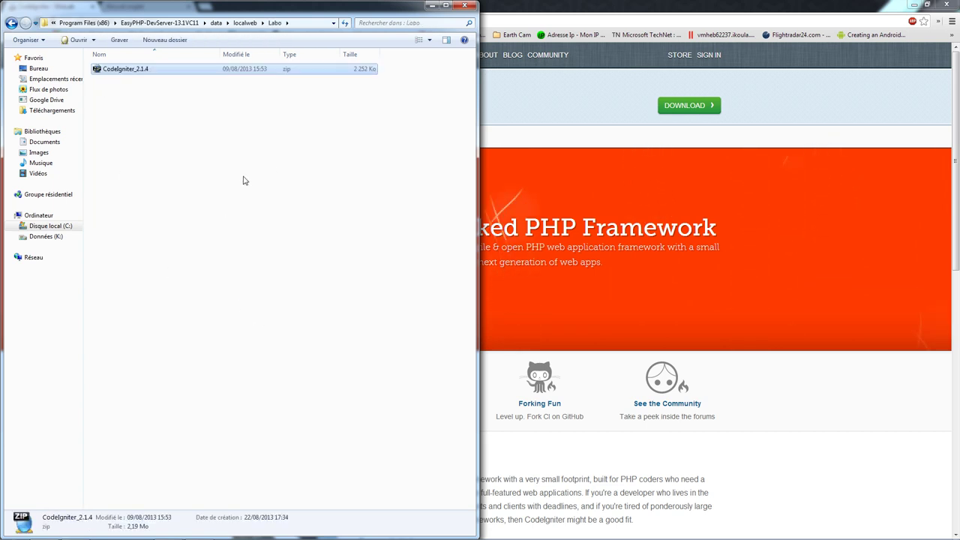
pyautogui.click(160, 125)
pyautogui.click(128, 71)
# - Extract CodeIgniter_2.1.4.zip with 'Extract files...' into a new CodeIgniter_2.1.4 folder in Labo
pyautogui.rightClick(128, 74)
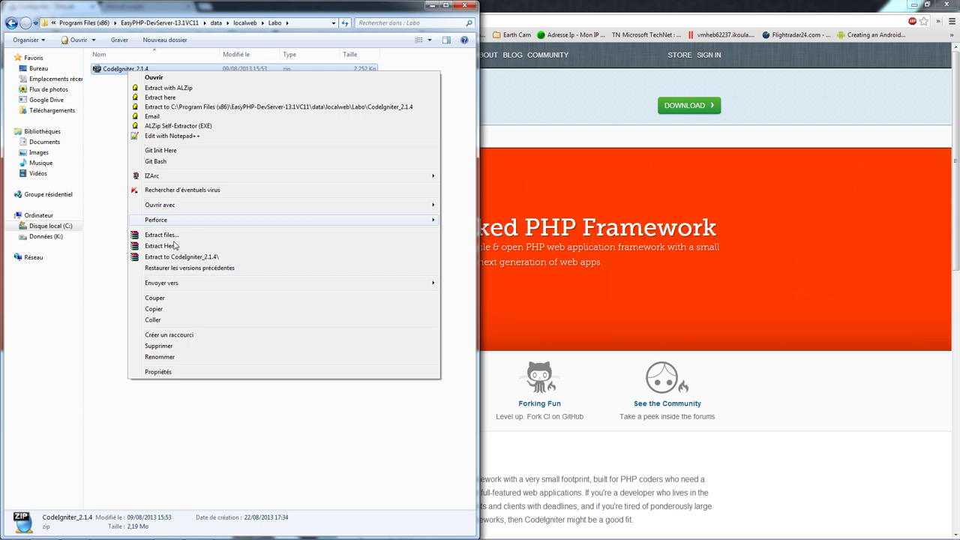
pyautogui.click(160, 235)
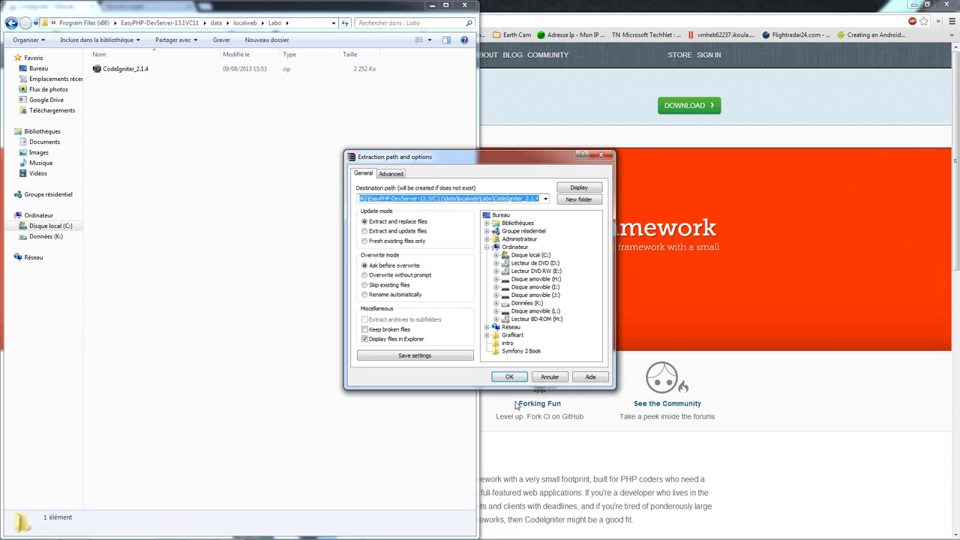
pyautogui.click(508, 376)
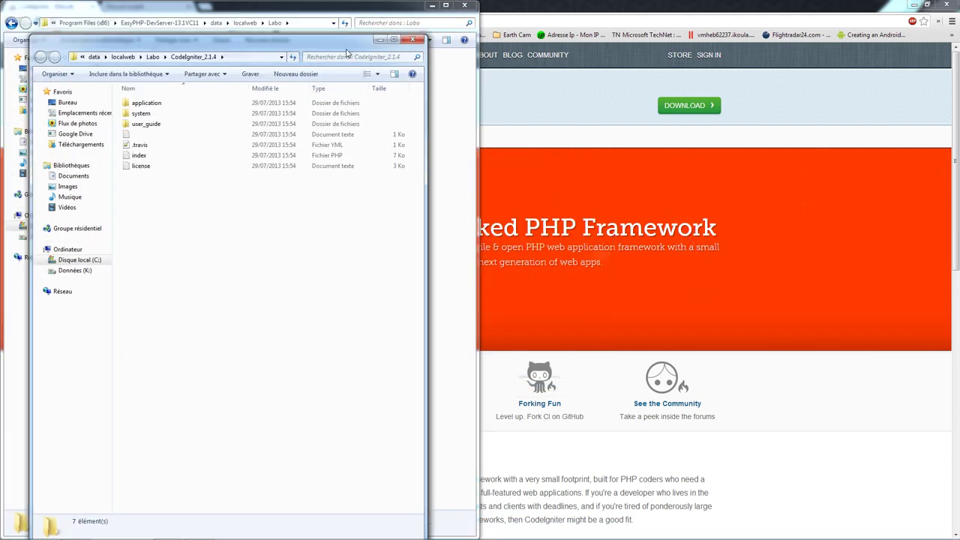
pyautogui.moveTo(281, 30); pyautogui.dragTo(510, 82)
pyautogui.click(153, 70)
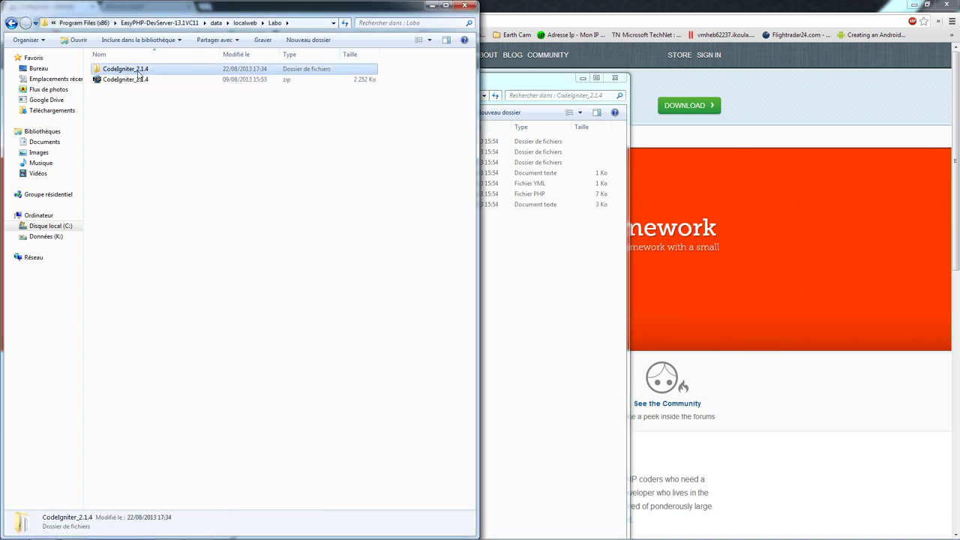
# - Rename the CodeIgniter_2.1.4 folder to CI and close the Labo window
pyautogui.press('F2')
pyautogui.write('CI')
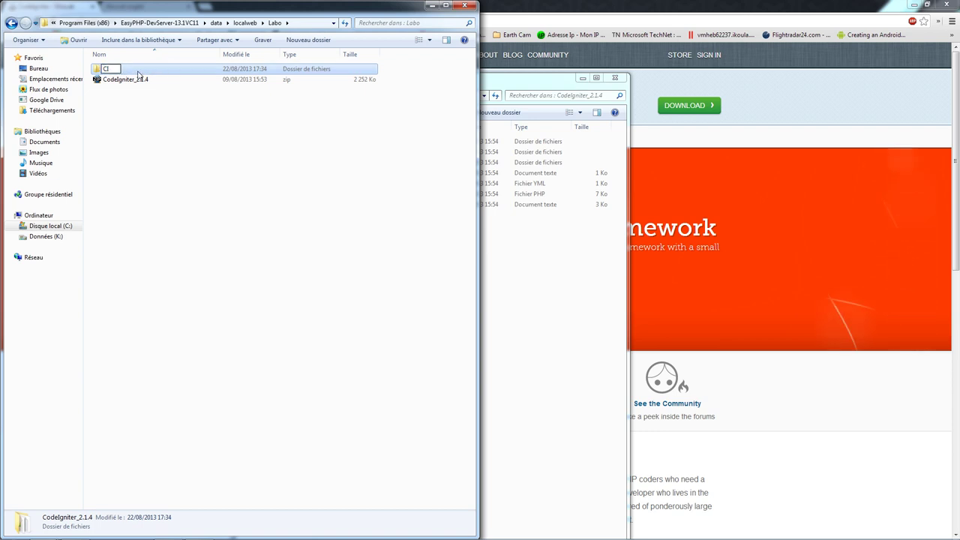
pyautogui.click(156, 136)
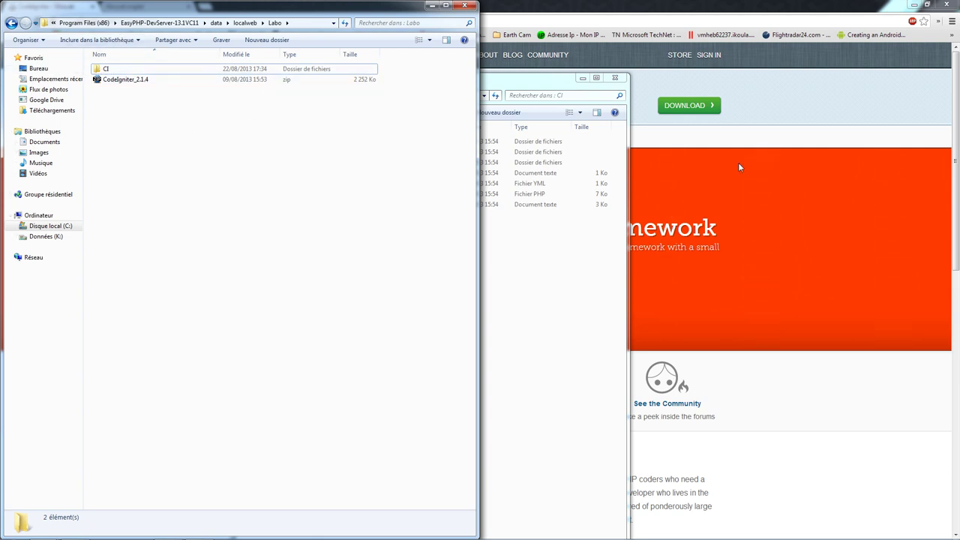
pyautogui.click(465, 5)
# - Check .gitignore, then delete .gitignore, .travis and license from the CI folder
pyautogui.doubleClick(503, 82)
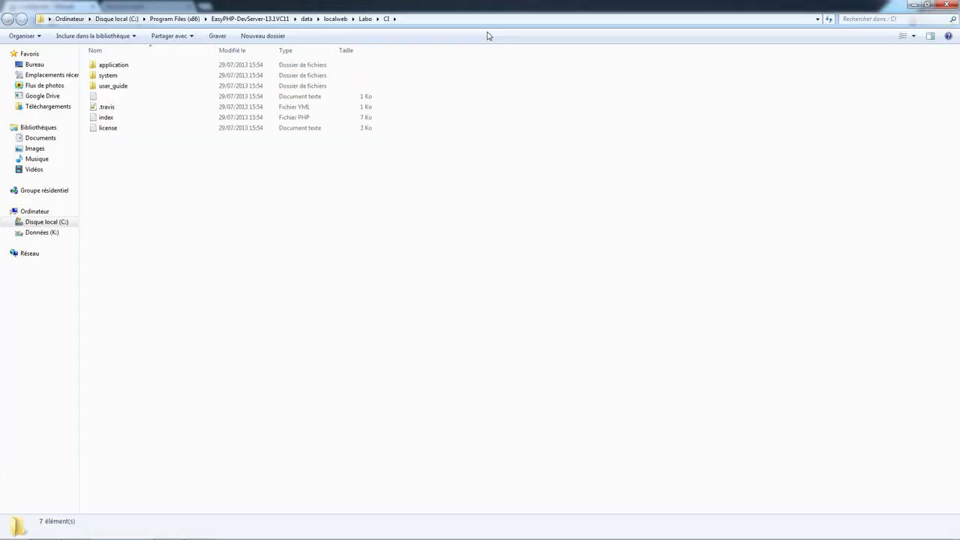
pyautogui.click(208, 99)
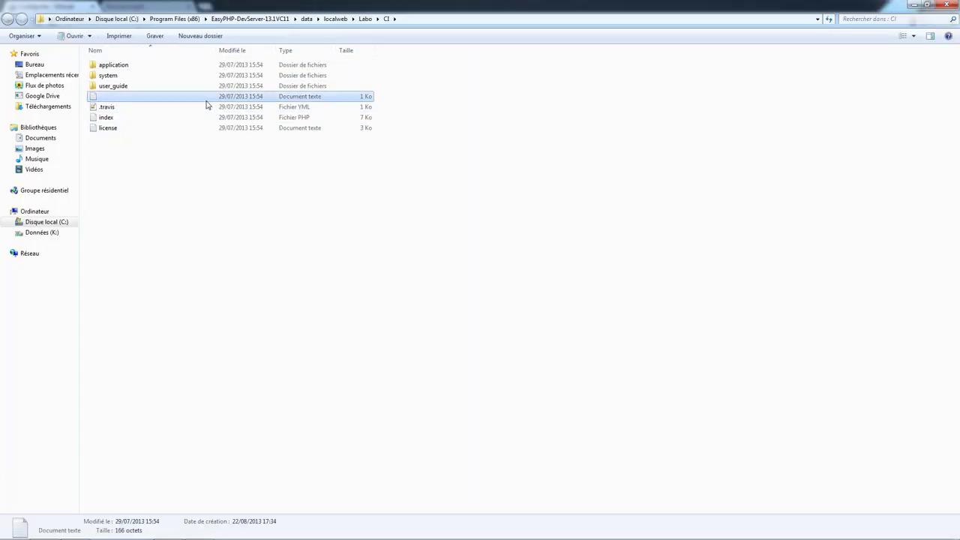
pyautogui.doubleClick(207, 101)
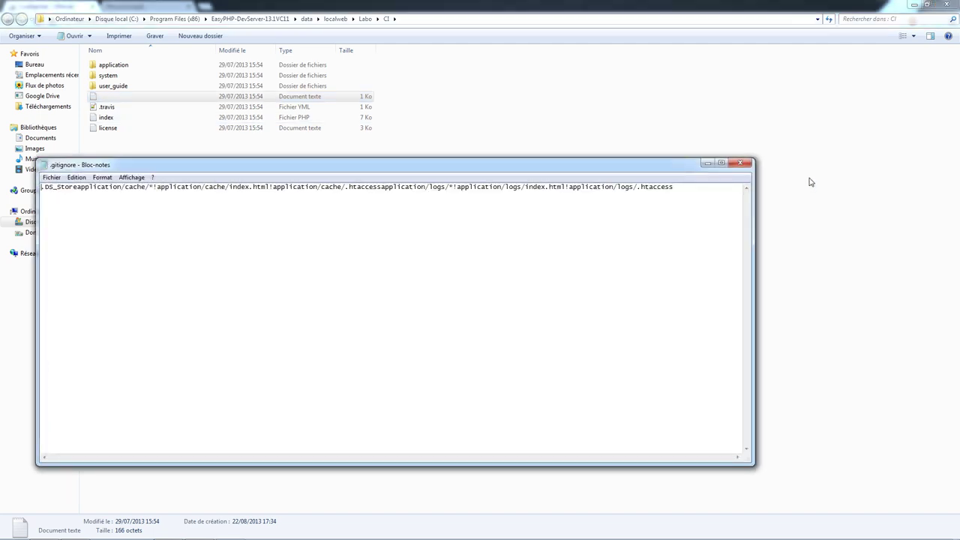
pyautogui.click(742, 163)
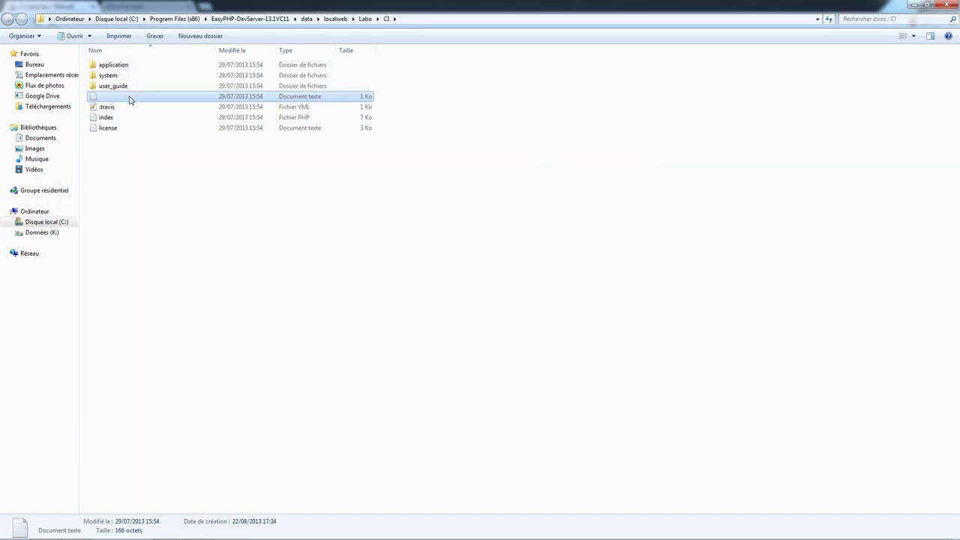
pyautogui.keyDown('ctrl'); pyautogui.click(218, 108); pyautogui.keyUp('ctrl')
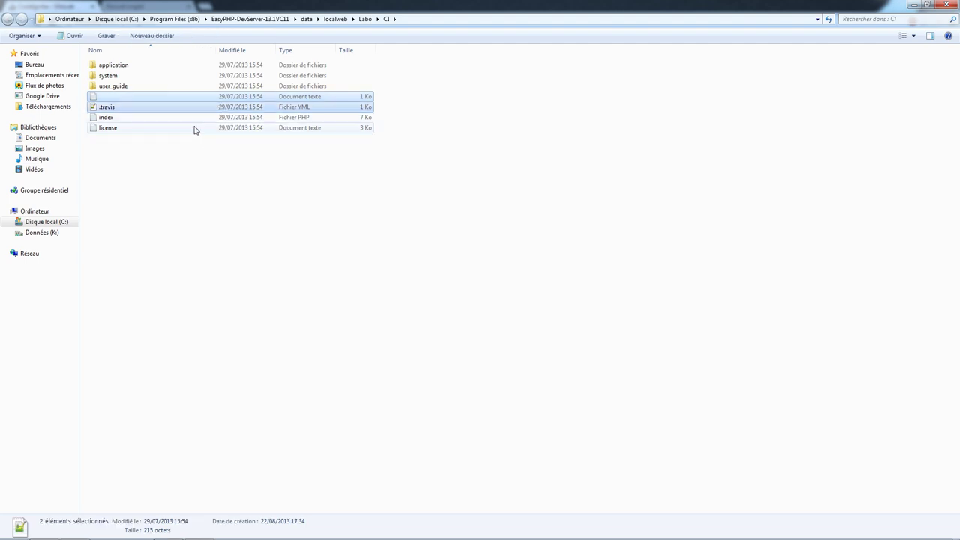
pyautogui.keyDown('ctrl'); pyautogui.click(196, 129); pyautogui.keyUp('ctrl')
pyautogui.press('Delete')
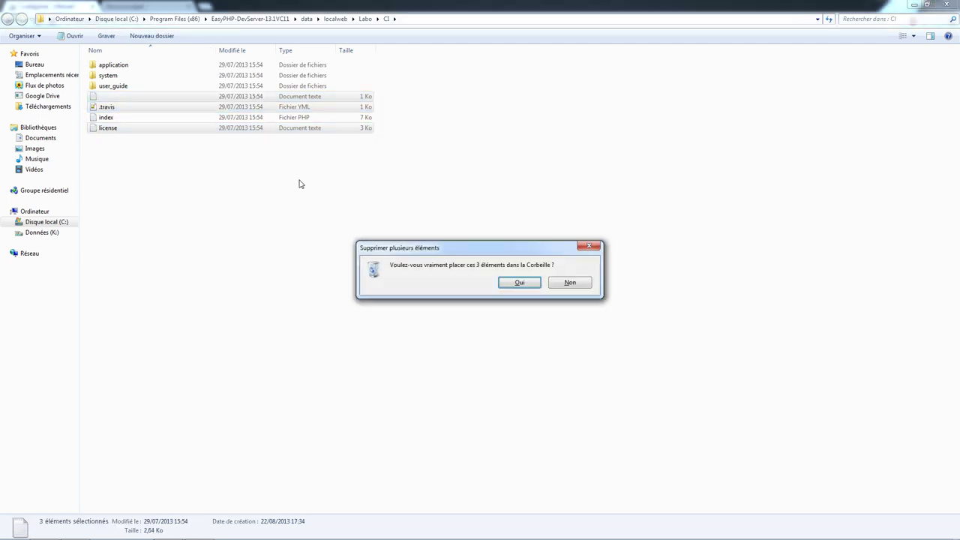
pyautogui.press('Return')
# - Look inside user_guide, then delete the user_guide folder from CI
pyautogui.doubleClick(255, 85)
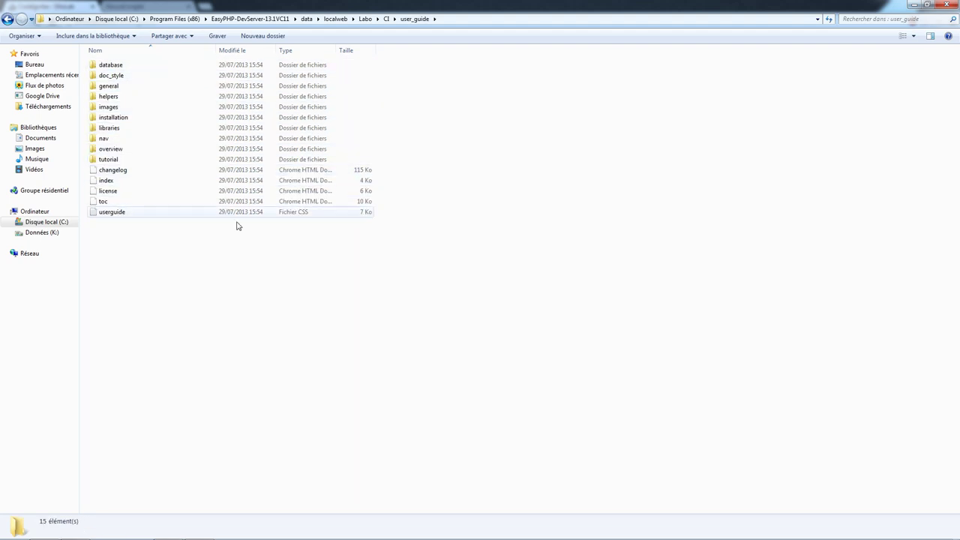
pyautogui.click(8, 18)
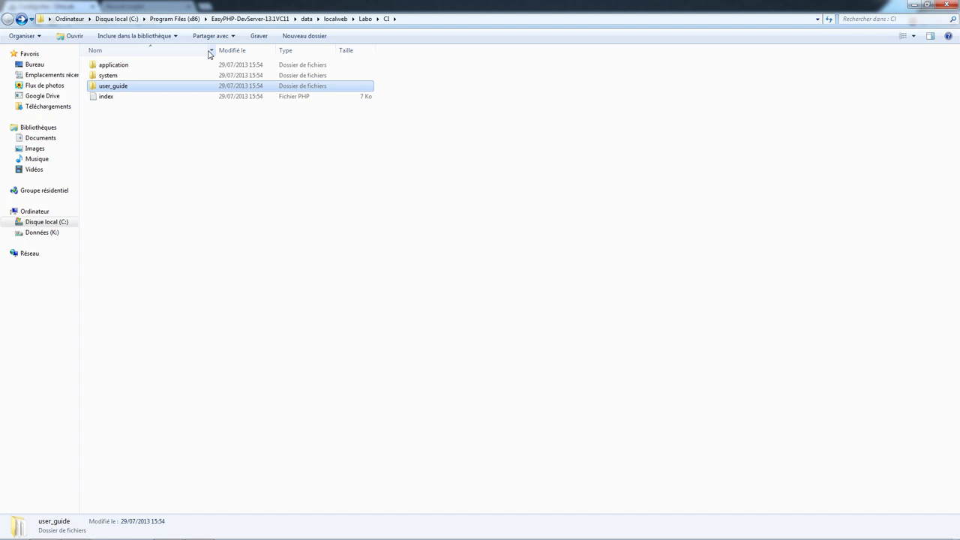
pyautogui.press('Delete')
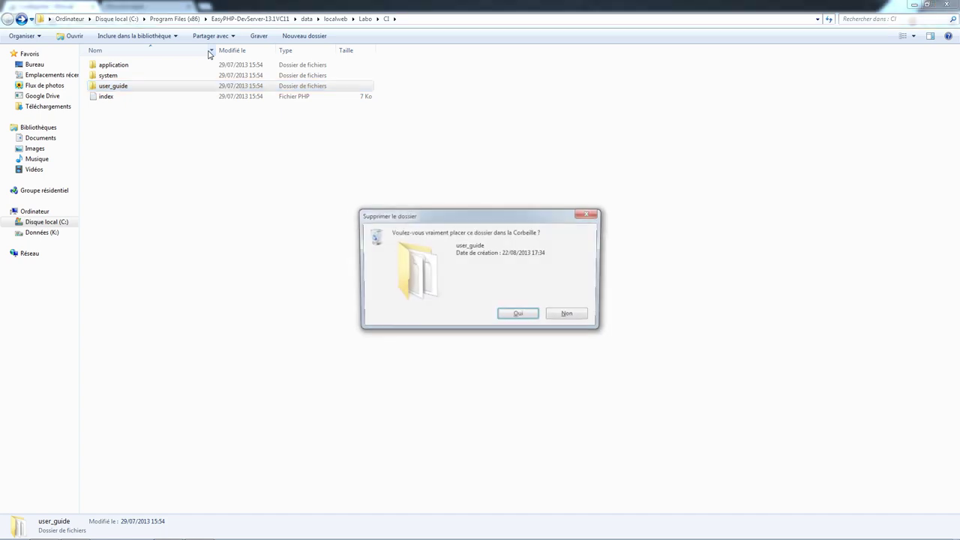
pyautogui.press('Return')
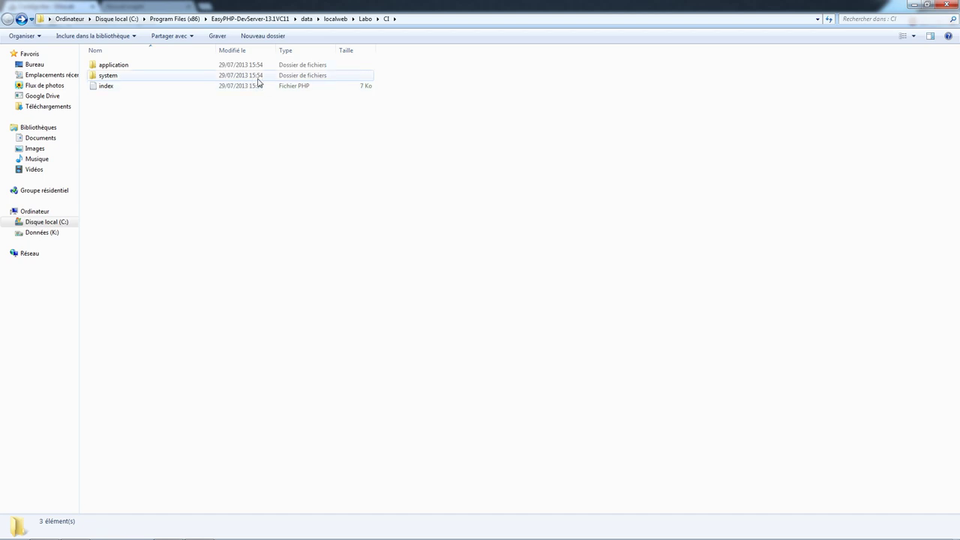
# - Review CI's application, system and index items, then browse system's database folder
pyautogui.click(257, 76)
pyautogui.click(260, 67)
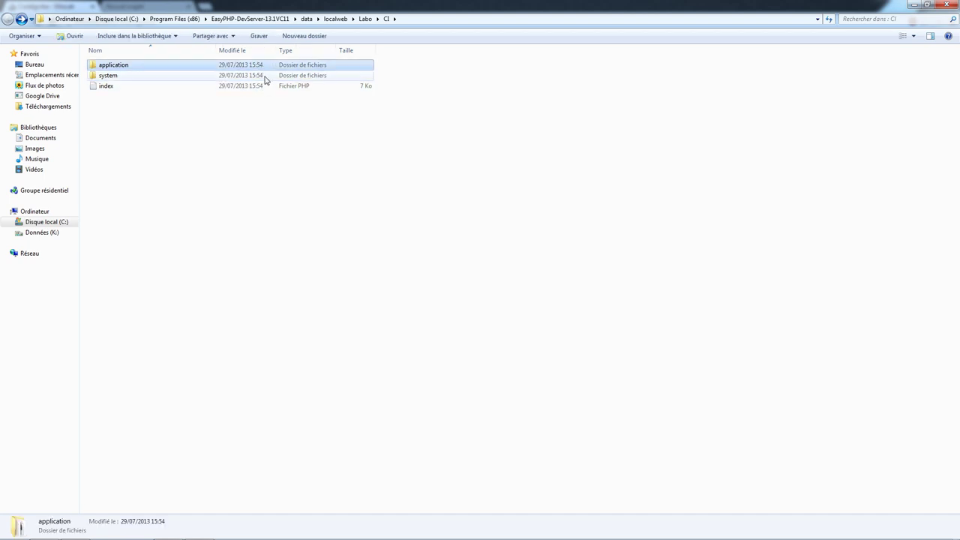
pyautogui.click(261, 87)
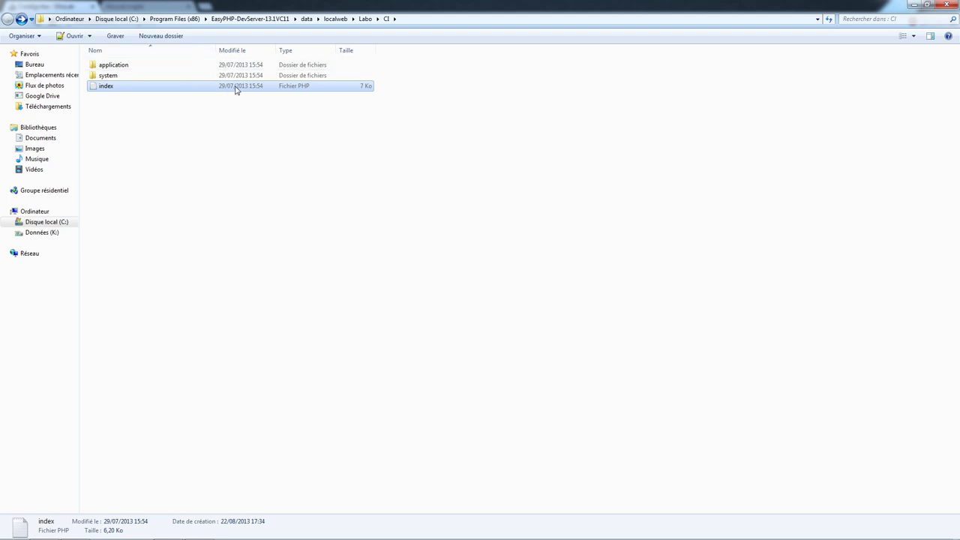
pyautogui.click(210, 75)
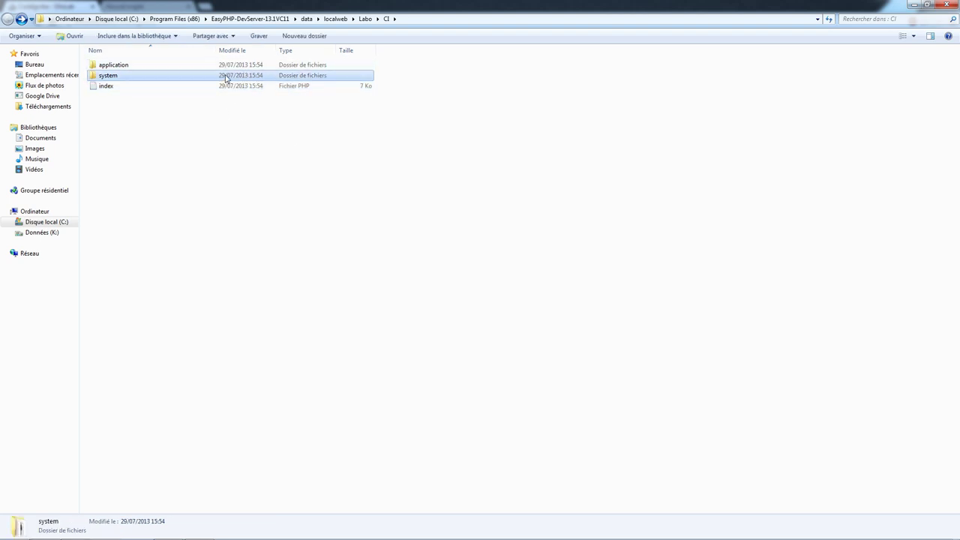
pyautogui.doubleClick(226, 77)
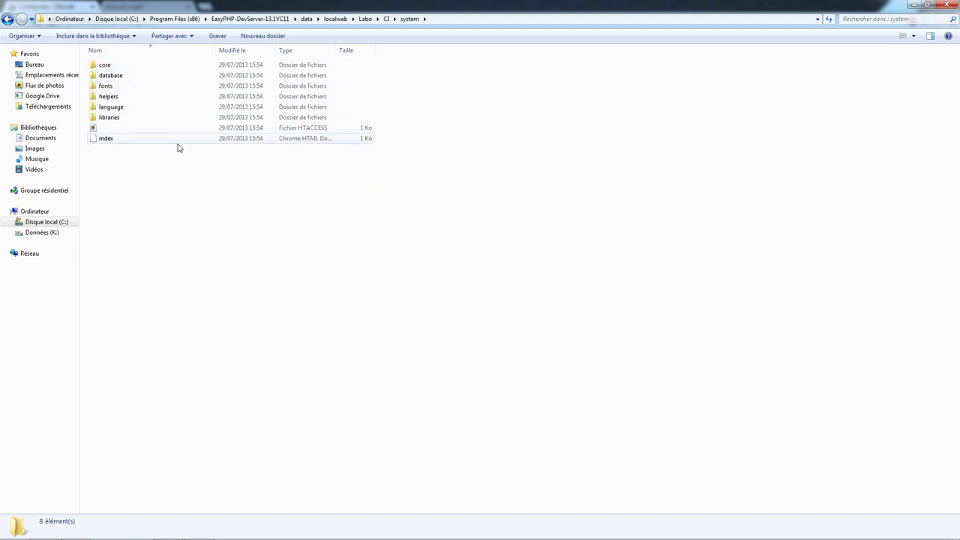
pyautogui.doubleClick(156, 76)
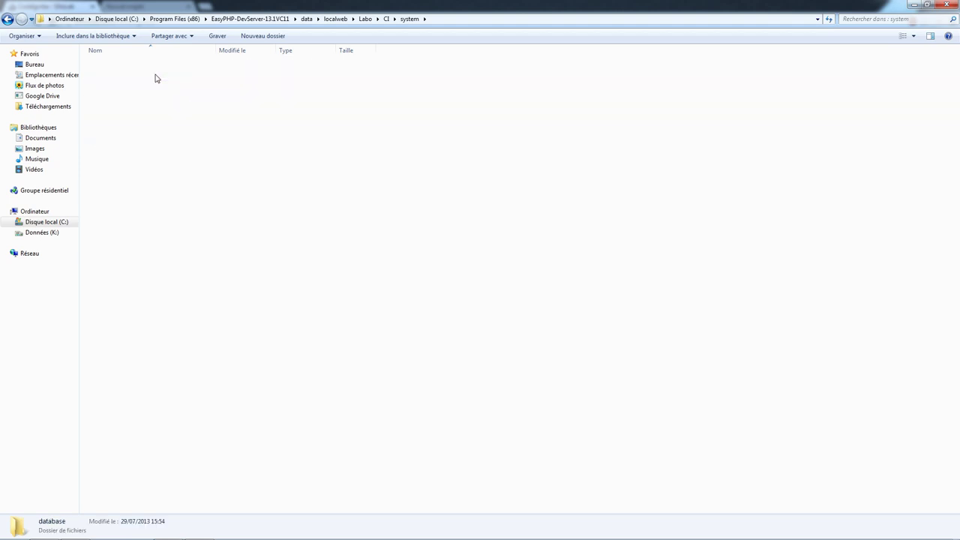
# - Look inside system's core folder, then go back to CI and open application
pyautogui.click(6, 18)
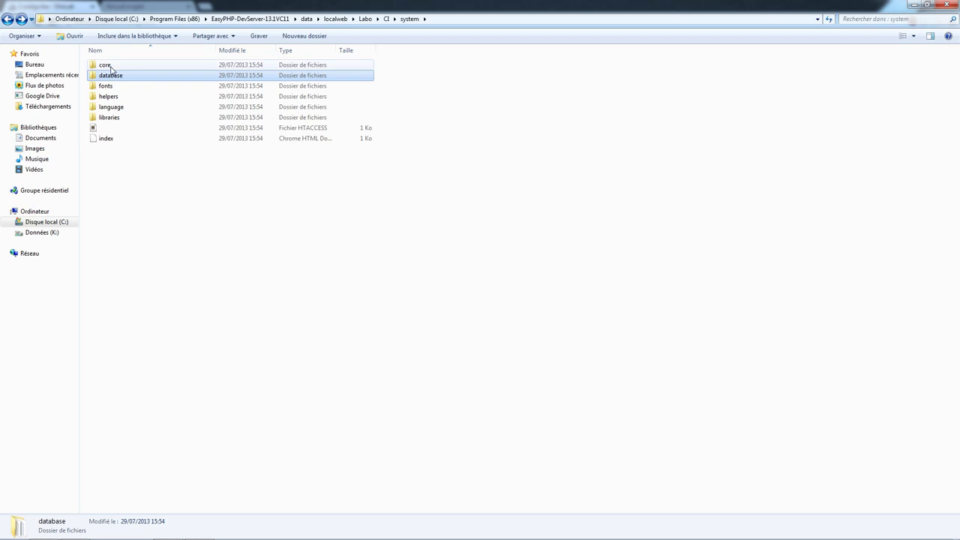
pyautogui.doubleClick(108, 65)
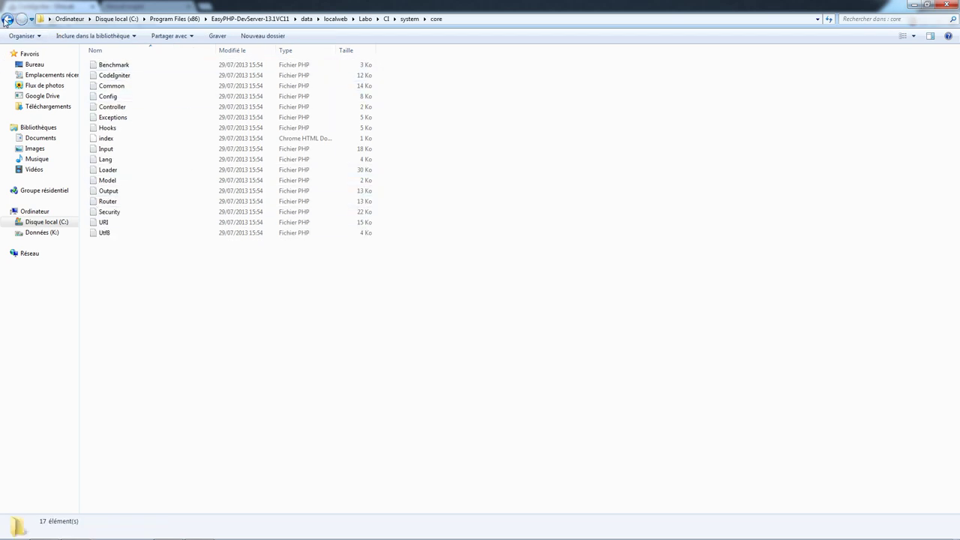
pyautogui.click(6, 18)
pyautogui.click(6, 18)
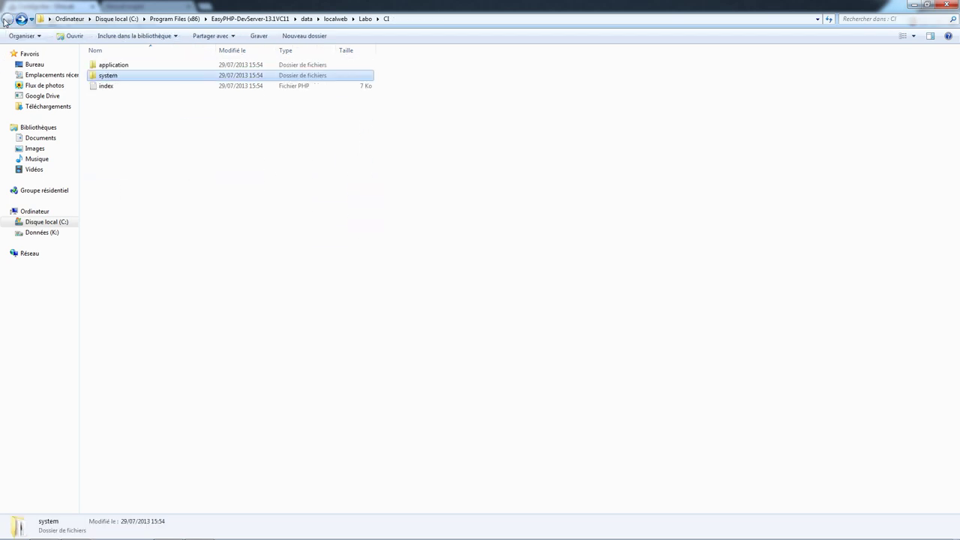
pyautogui.doubleClick(111, 68)
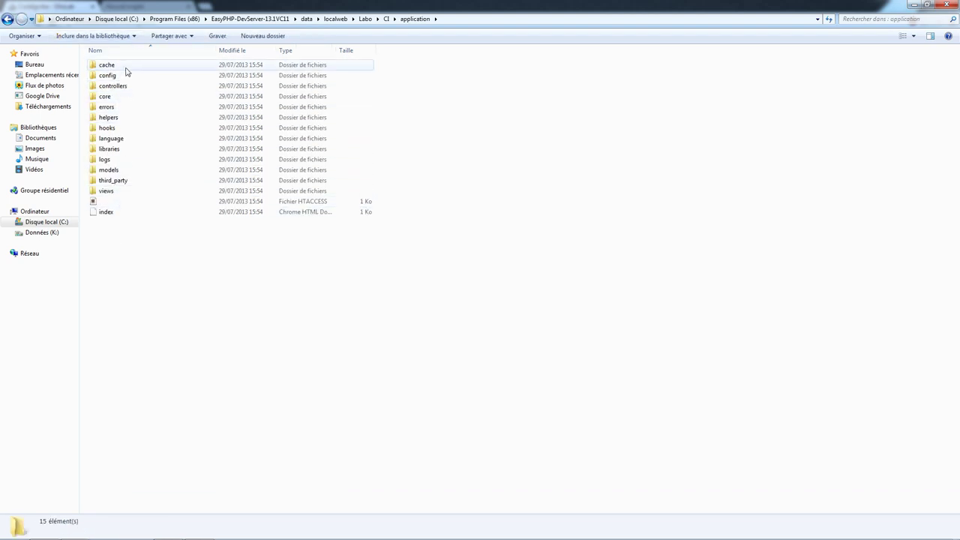
# - Browse application's cache, config, controllers and core folders one after another
pyautogui.doubleClick(126, 67)
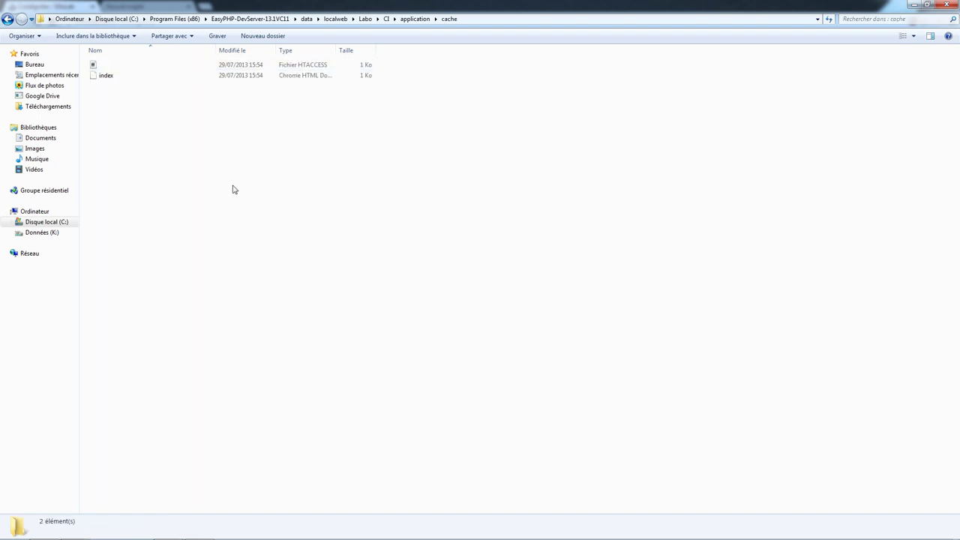
pyautogui.click(7, 19)
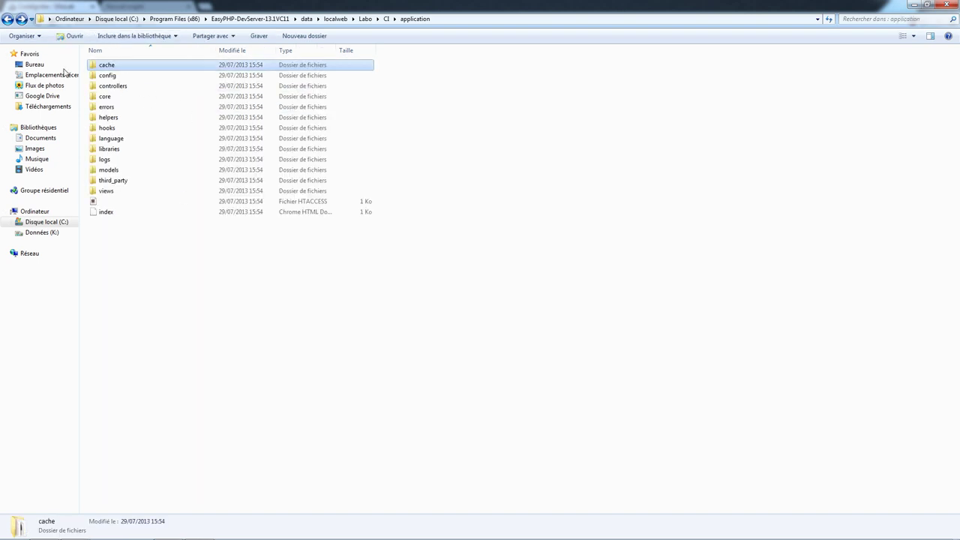
pyautogui.doubleClick(117, 76)
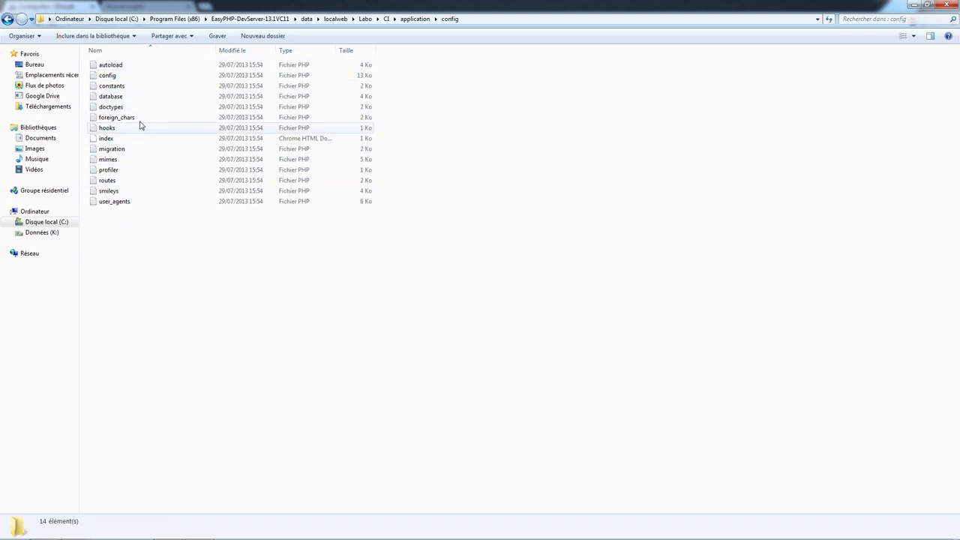
pyautogui.click(7, 19)
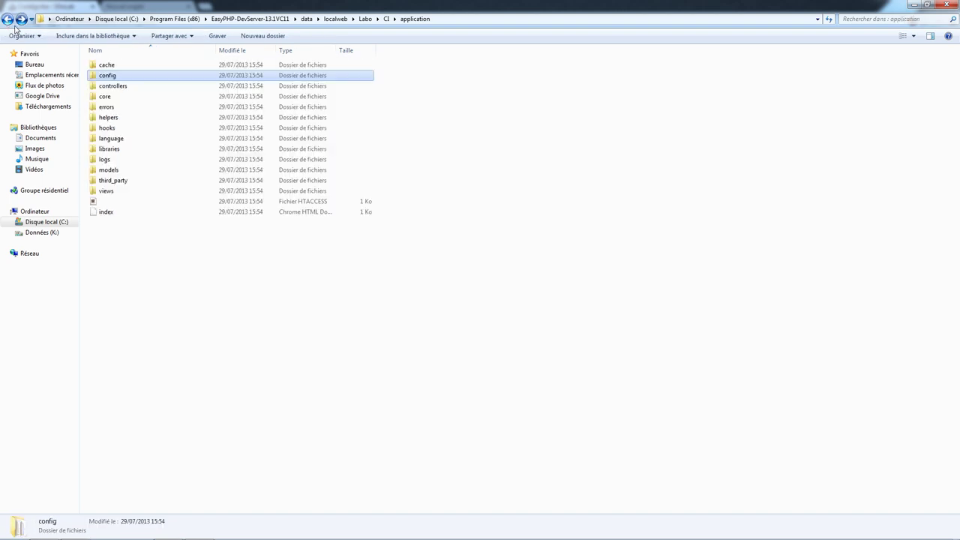
pyautogui.doubleClick(142, 87)
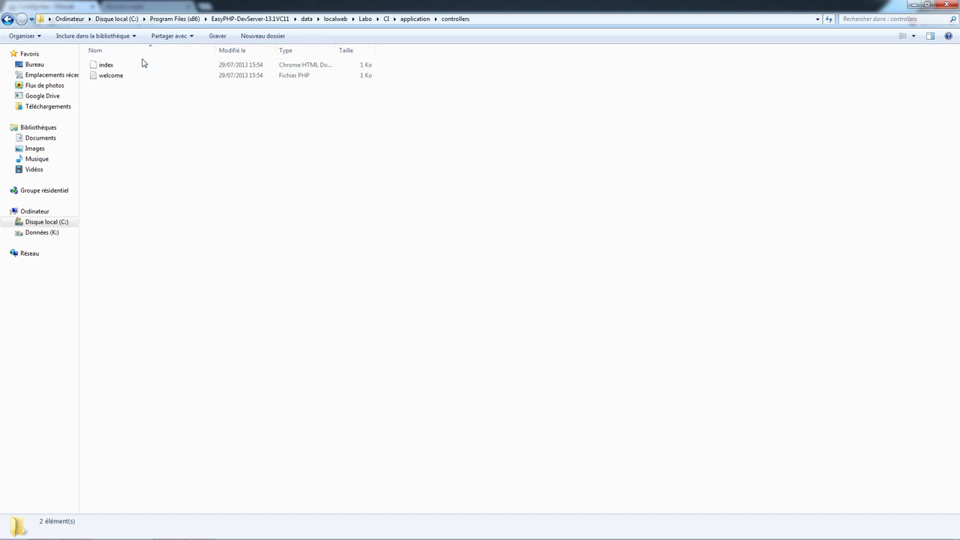
pyautogui.click(6, 19)
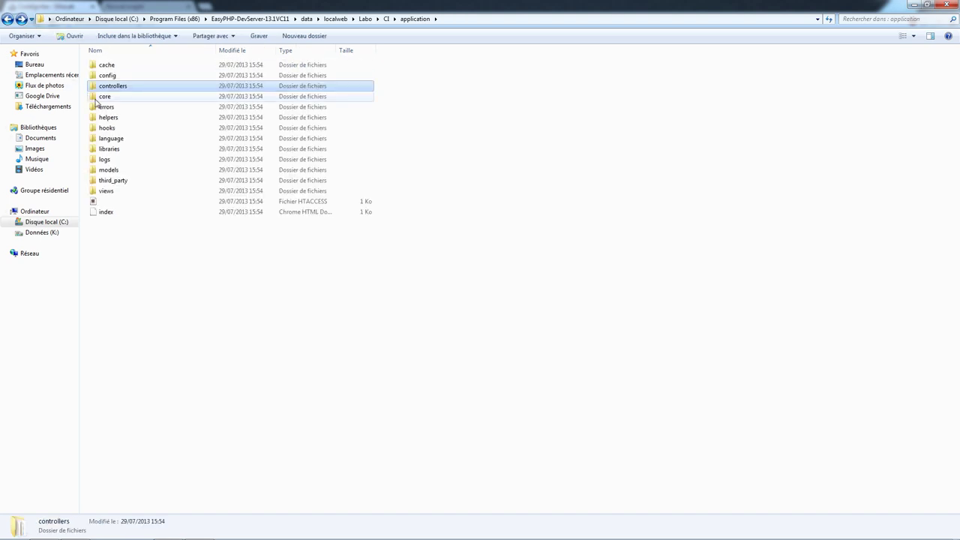
pyautogui.doubleClick(103, 97)
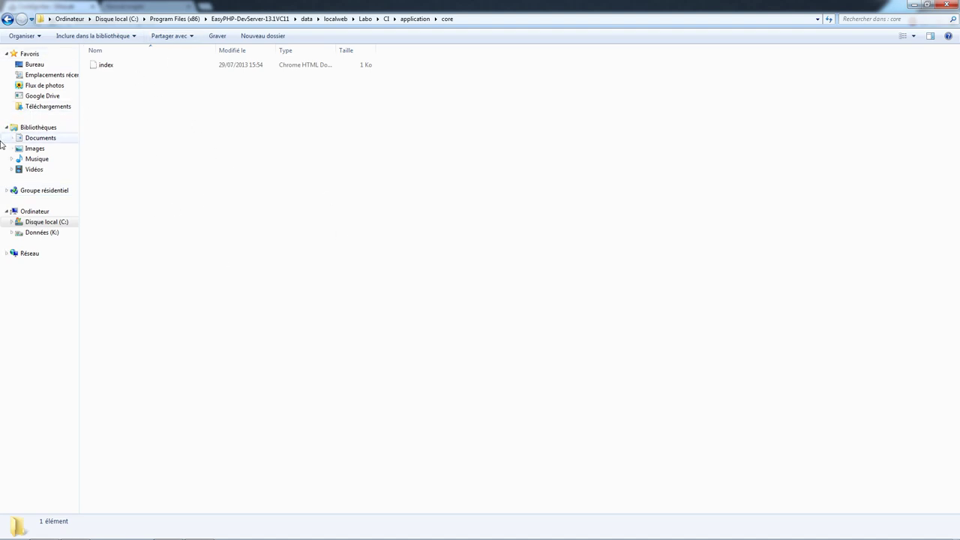
pyautogui.click(7, 19)
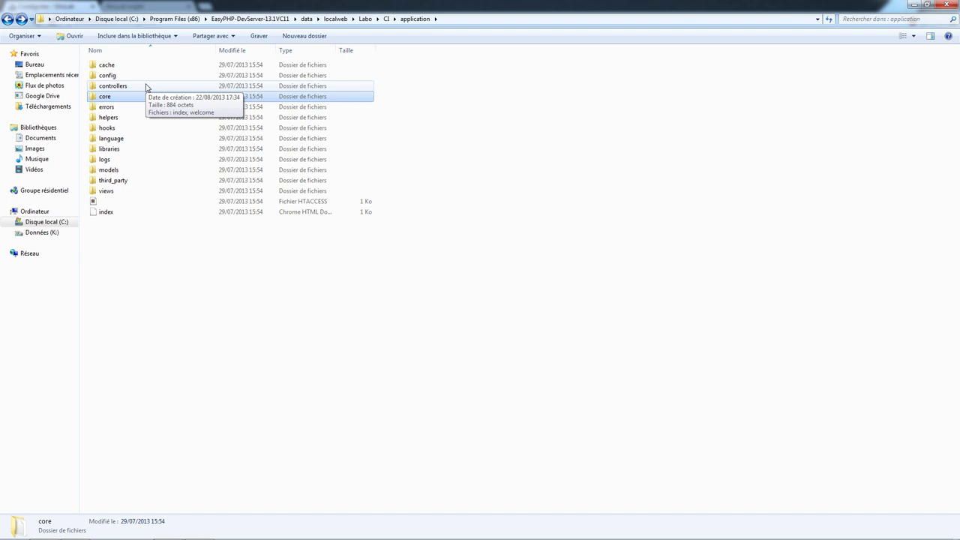
# - Point out the models, views and controllers folders, then switch to Sublime Text 2
pyautogui.click(258, 350)
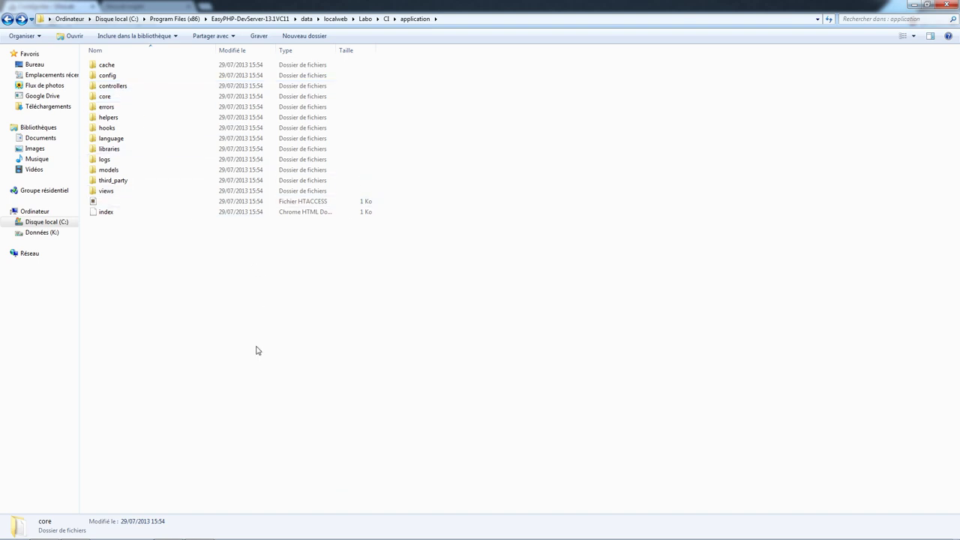
pyautogui.click(111, 169)
pyautogui.click(105, 191)
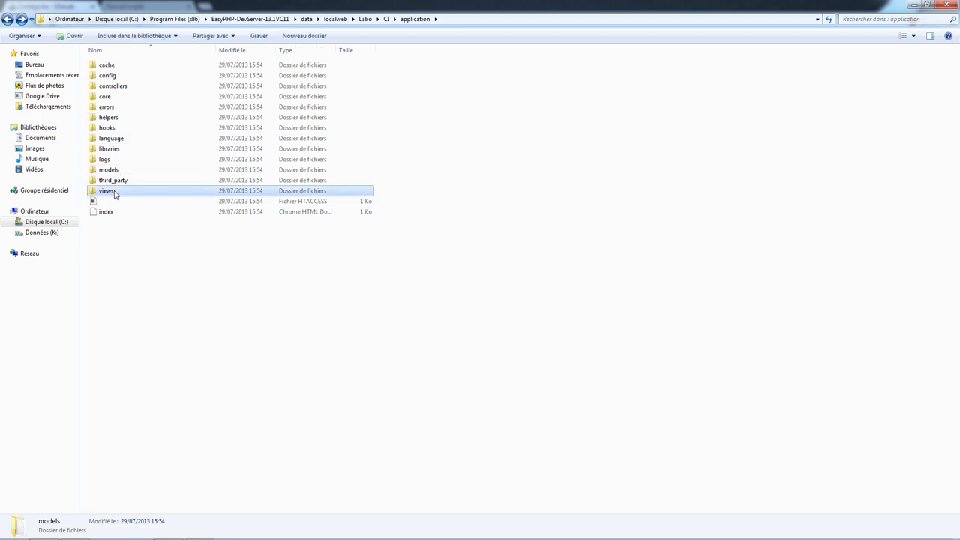
pyautogui.click(124, 87)
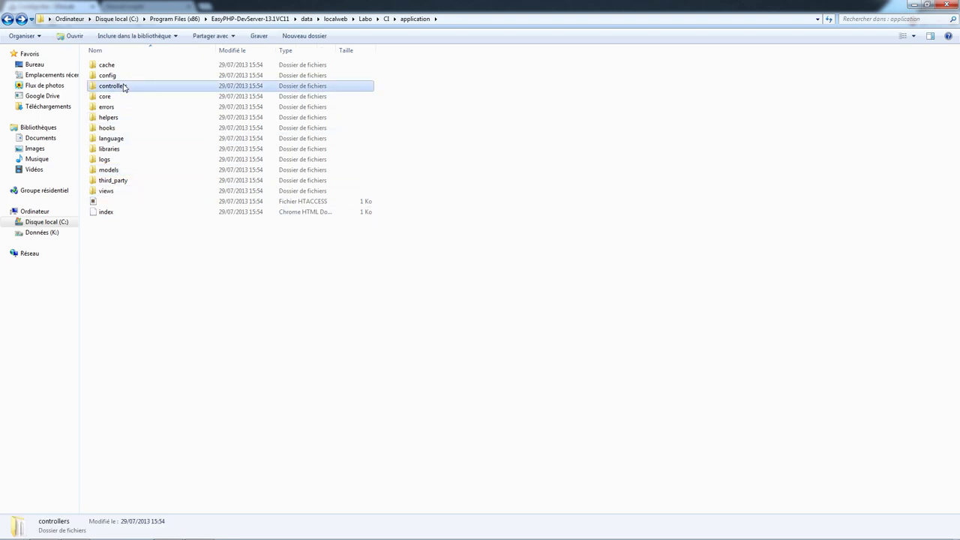
pyautogui.click(120, 170)
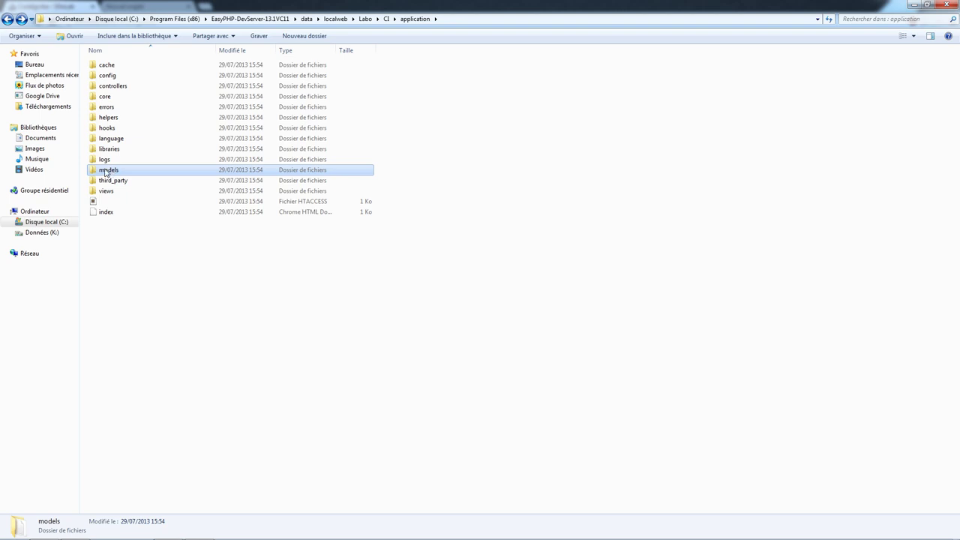
pyautogui.click(105, 190)
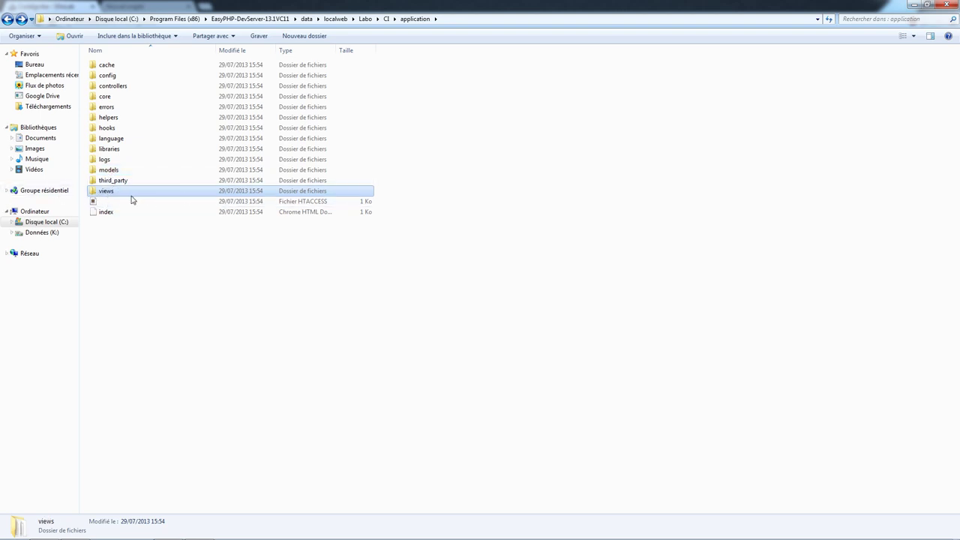
pyautogui.click(207, 292)
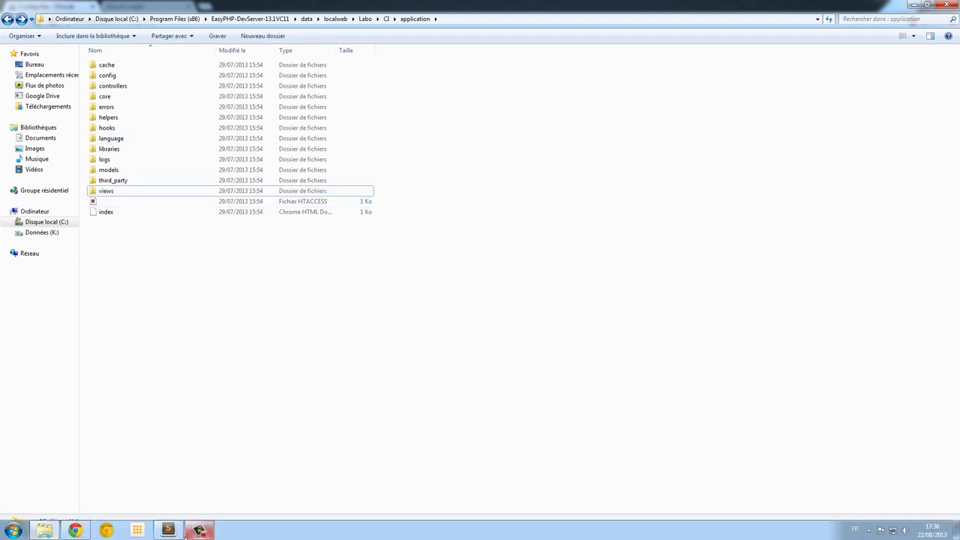
pyautogui.click(199, 530)
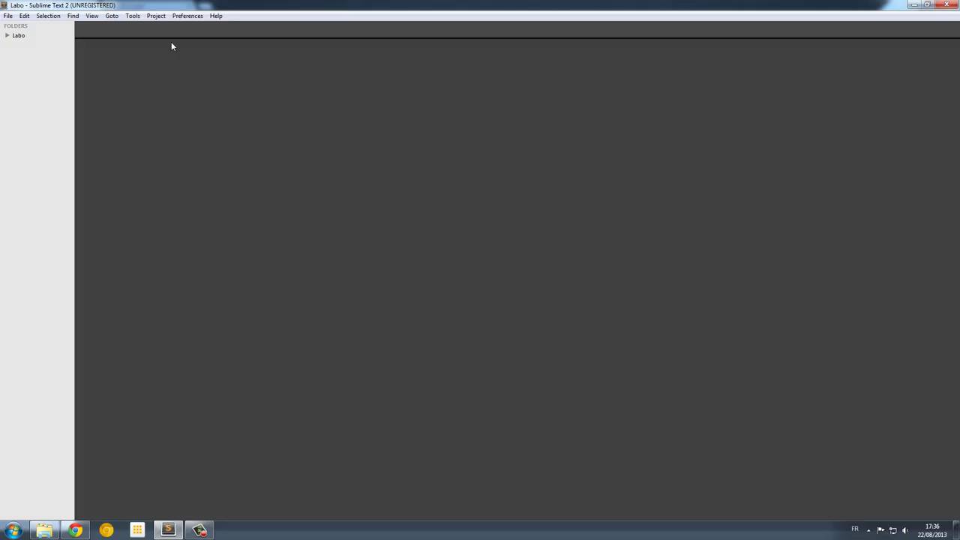
# - Expand Labo > CI > application > config in the Sublime sidebar, then bring Chrome forward
pyautogui.click(7, 36)
pyautogui.click(13, 45)
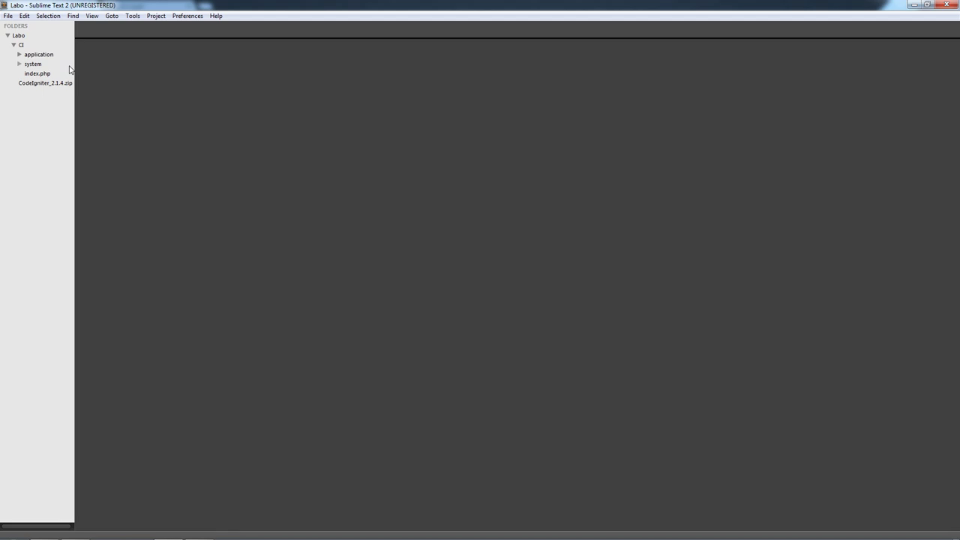
pyautogui.click(20, 55)
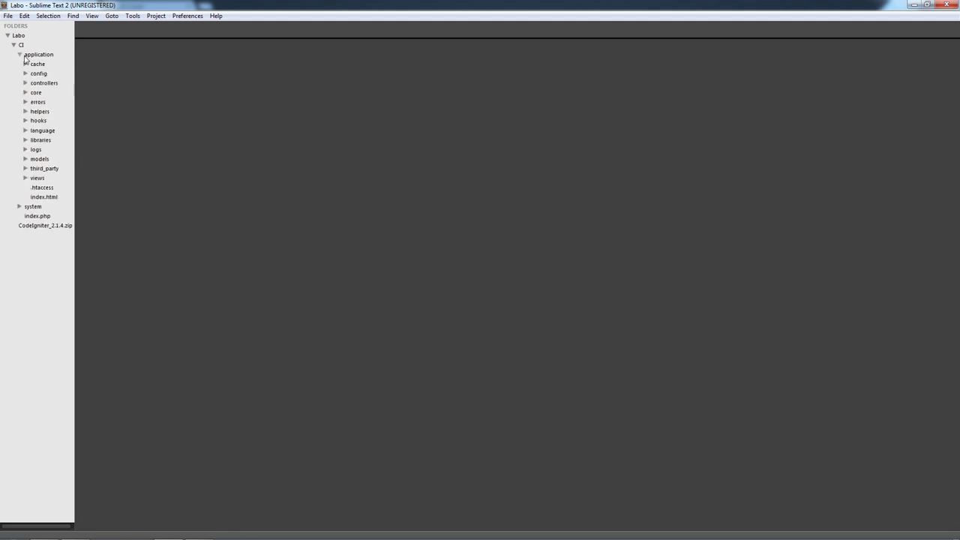
pyautogui.click(26, 73)
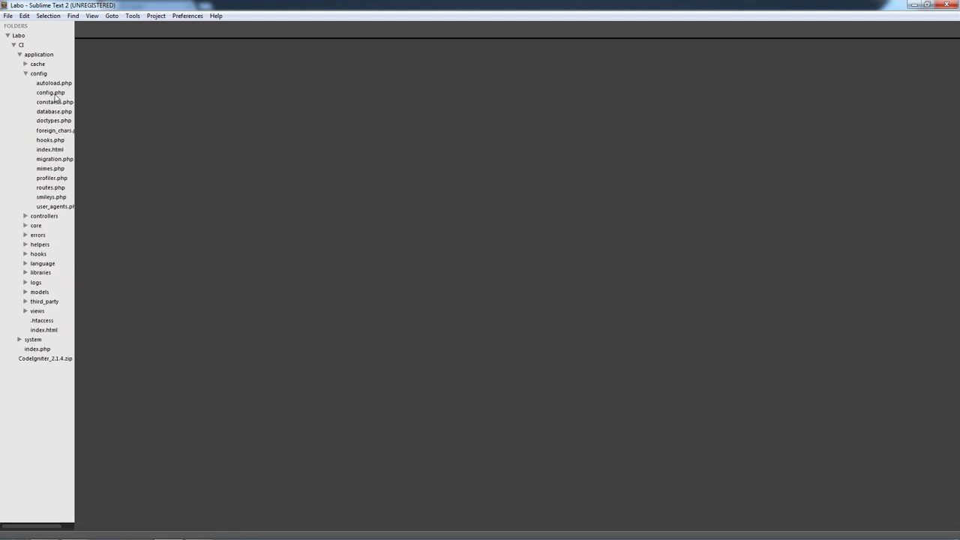
pyautogui.click(75, 528)
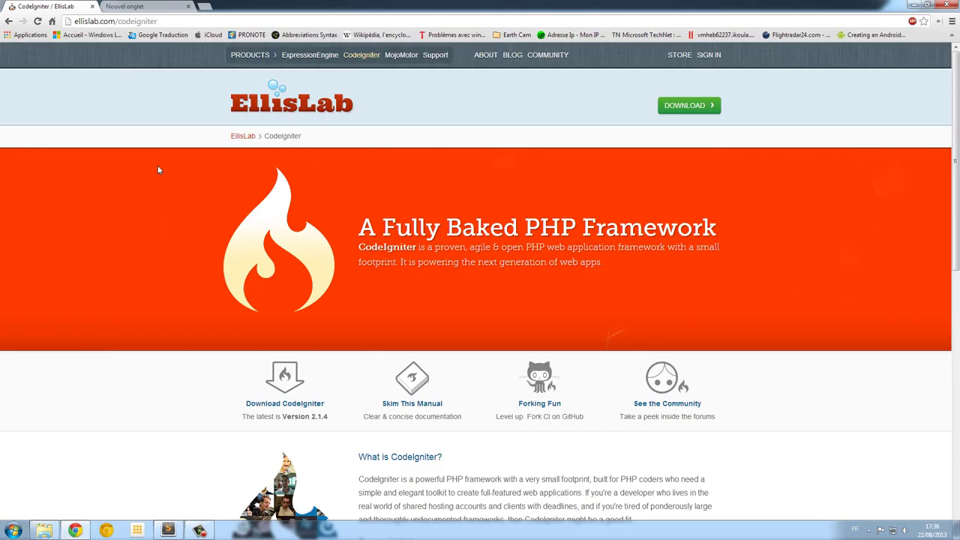
# - Load localhost/labo/CI/ in a new Chrome tab to show the CodeIgniter welcome page
pyautogui.click(133, 6)
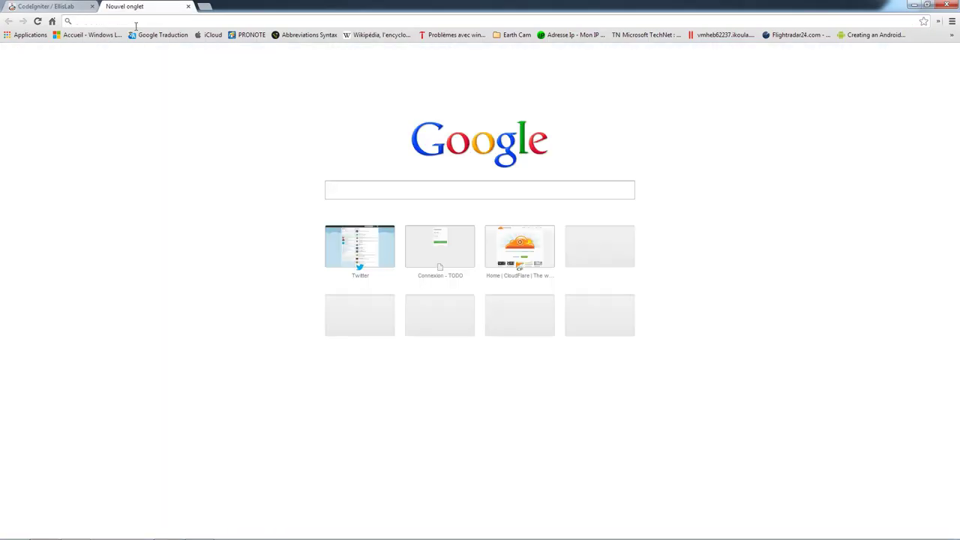
pyautogui.write('localhost/')
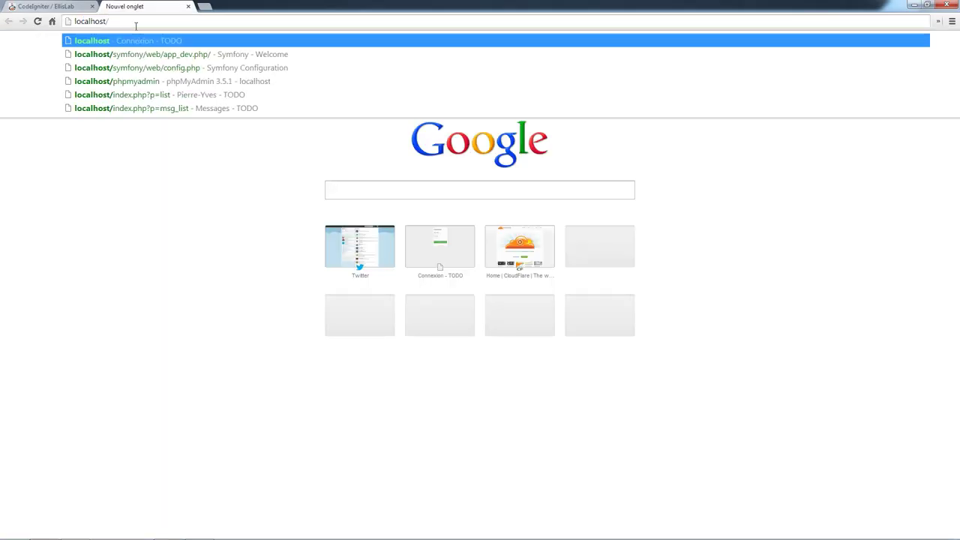
pyautogui.write('laba')
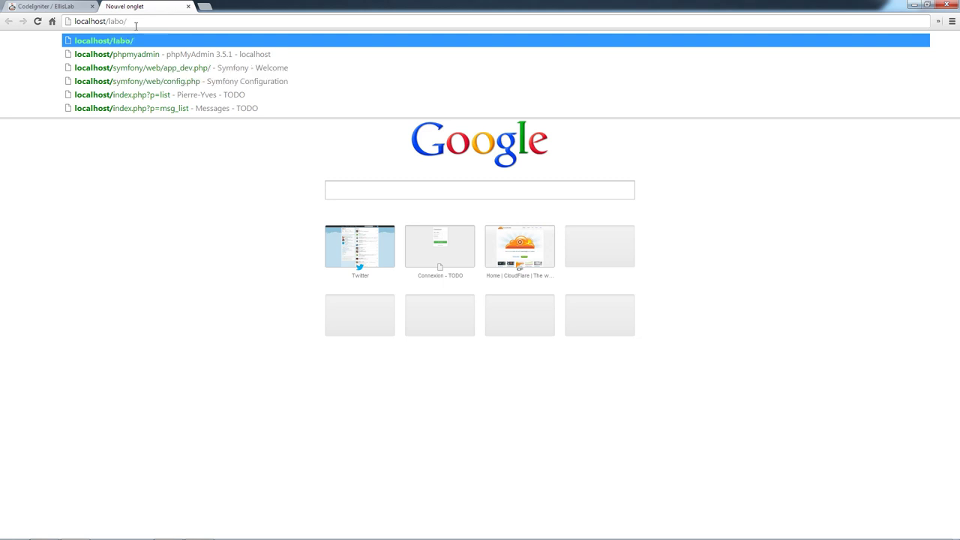
pyautogui.write('/')
pyautogui.write('CI/')
pyautogui.press('Return')
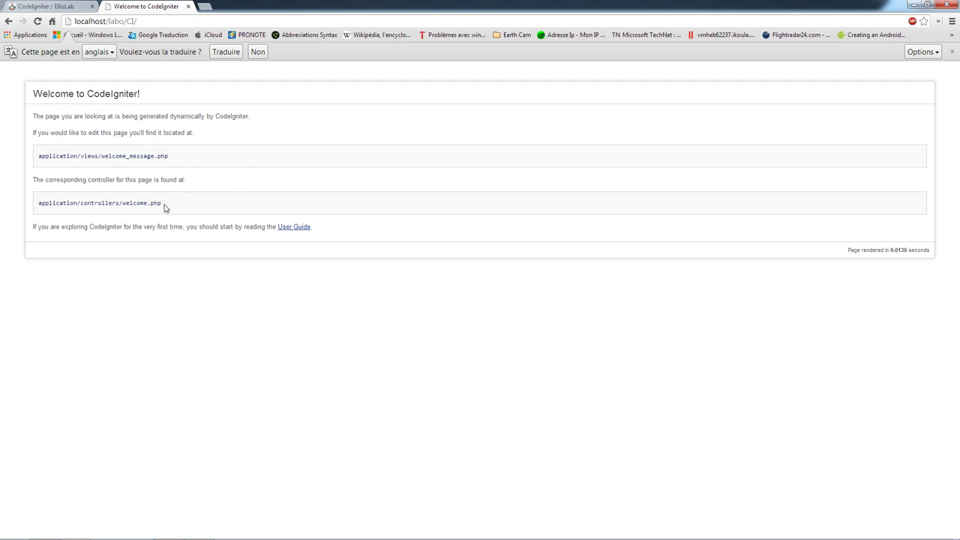
# - Highlight the welcome_message.php view path, welcome.php controller path and render time, then return to Sublime
pyautogui.moveTo(204, 157); pyautogui.dragTo(55, 167)
pyautogui.click(191, 163)
pyautogui.moveTo(178, 205); pyautogui.dragTo(48, 210)
pyautogui.click(57, 234)
pyautogui.moveTo(843, 252); pyautogui.dragTo(930, 249)
pyautogui.click(840, 329)
pyautogui.moveTo(181, 532)
pyautogui.click(141, 450)
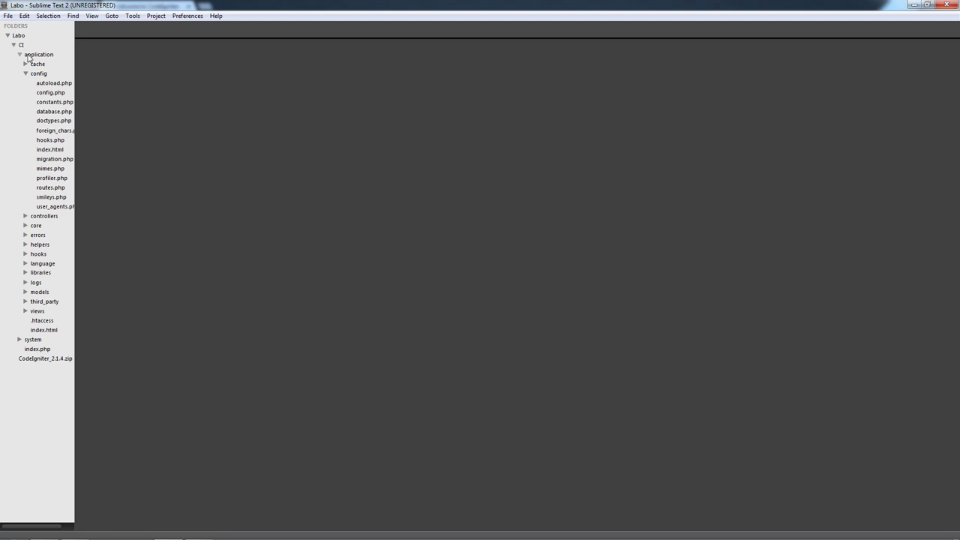
# - Open config.php and switch the color scheme from Sunburst to Solarized (Dark)
pyautogui.click(43, 94)
pyautogui.click(43, 94)
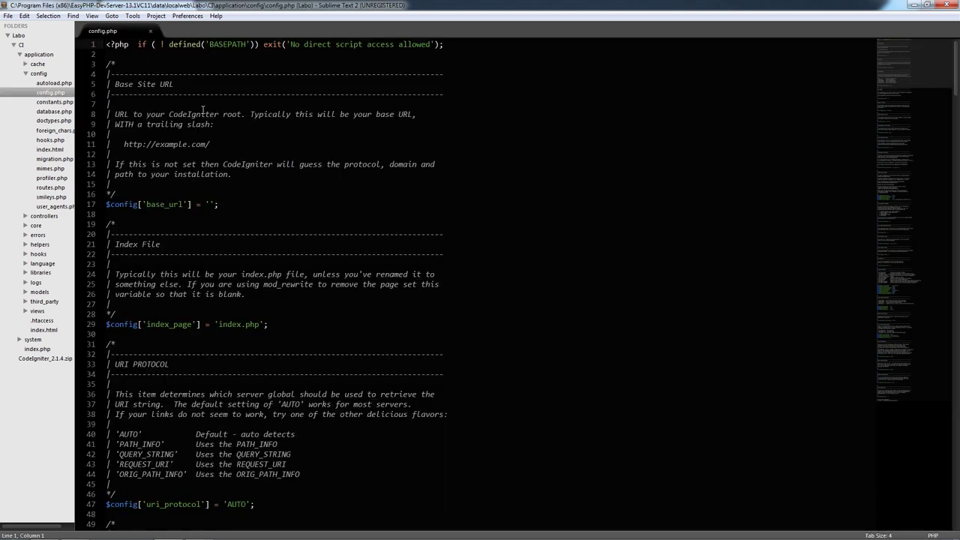
pyautogui.click(187, 16)
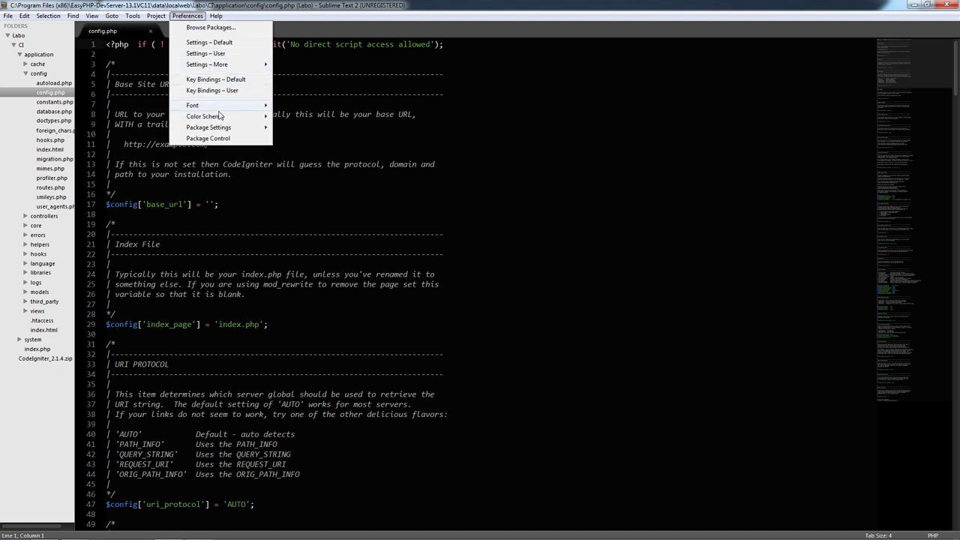
pyautogui.moveTo(225, 118)
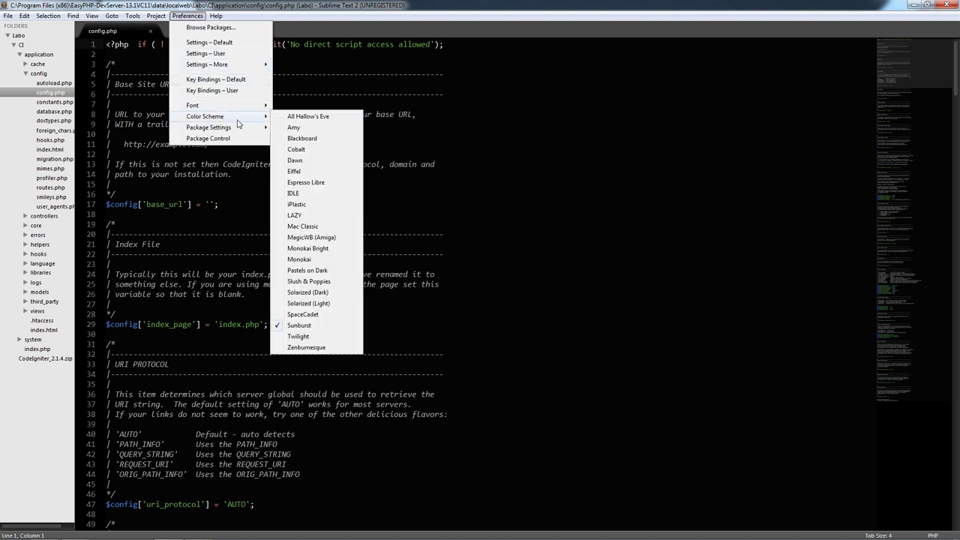
pyautogui.click(319, 292)
# - Switch the color scheme again to the light Solarized (Light) scheme
pyautogui.click(315, 209)
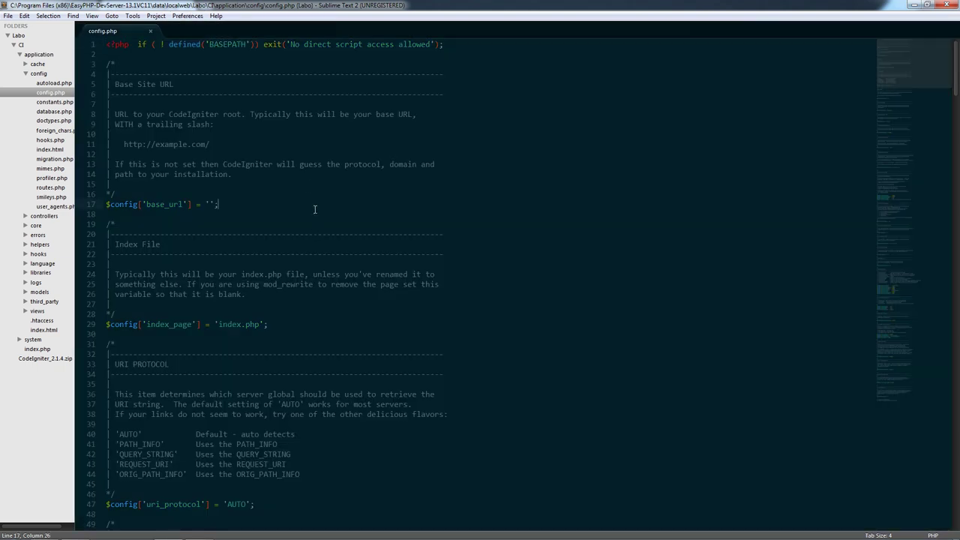
pyautogui.click(187, 16)
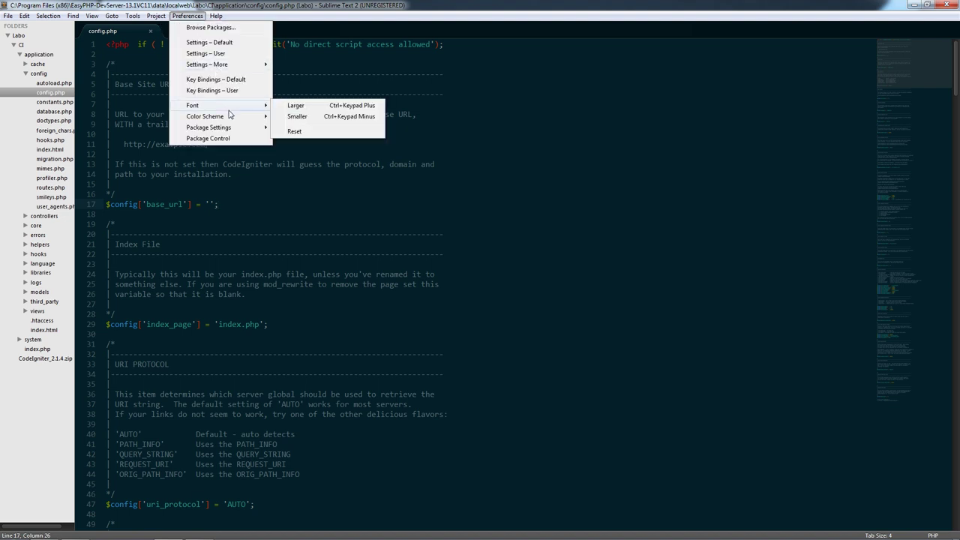
pyautogui.moveTo(235, 119)
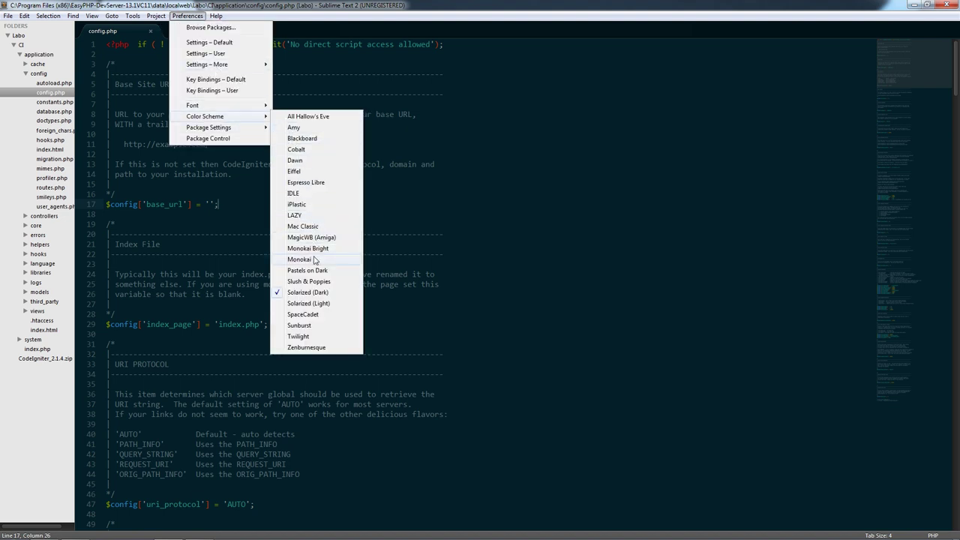
pyautogui.press('Escape')
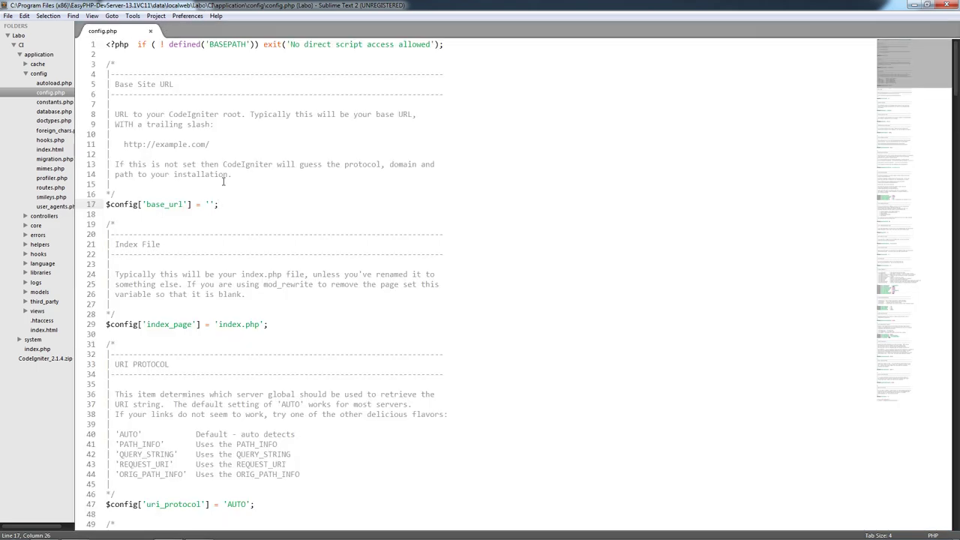
pyautogui.scroll(-5, 235, 206)
pyautogui.scroll(5, 237, 203)
pyautogui.scroll(-20, 387, 167)
pyautogui.scroll(20, 386, 177)
pyautogui.tripleClick(138, 207)
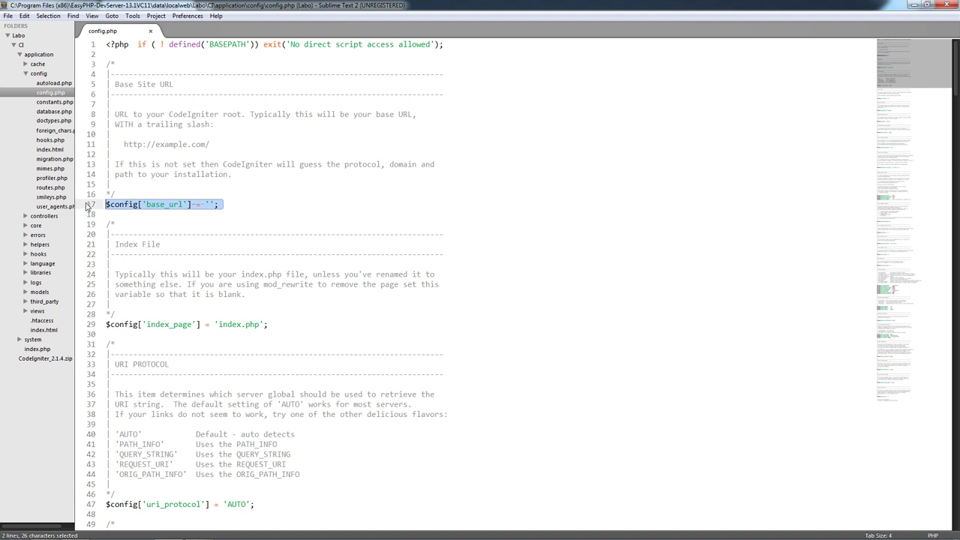
pyautogui.click(149, 209)
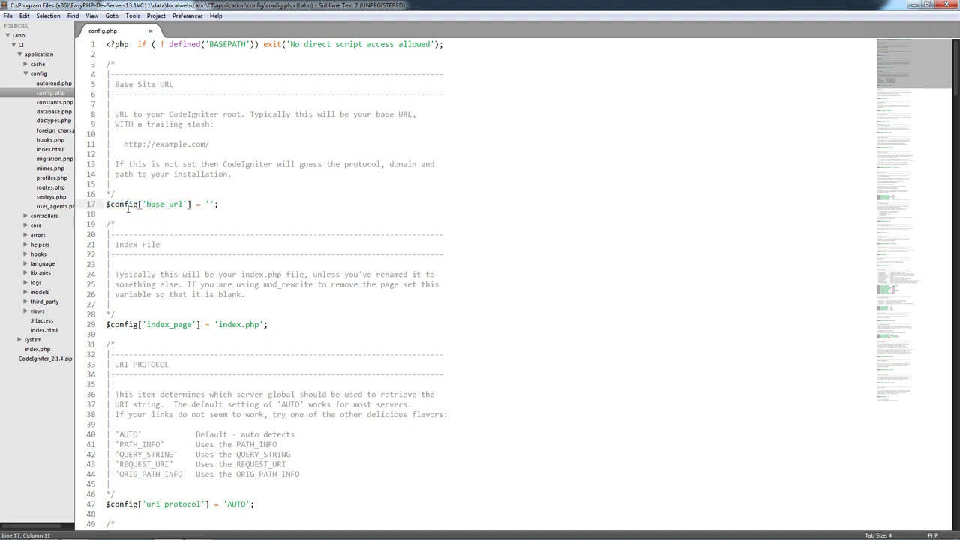
pyautogui.moveTo(142, 207); pyautogui.dragTo(189, 207)
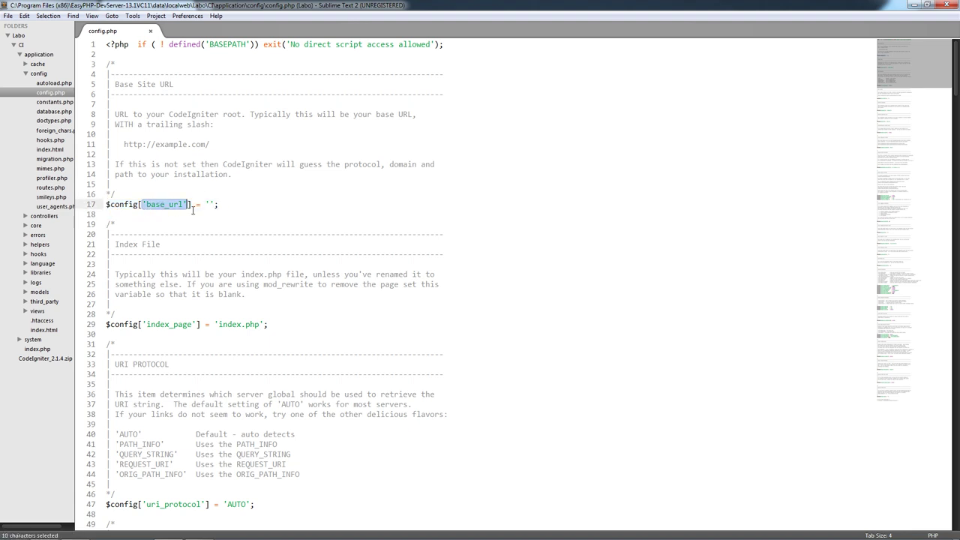
pyautogui.click(196, 226)
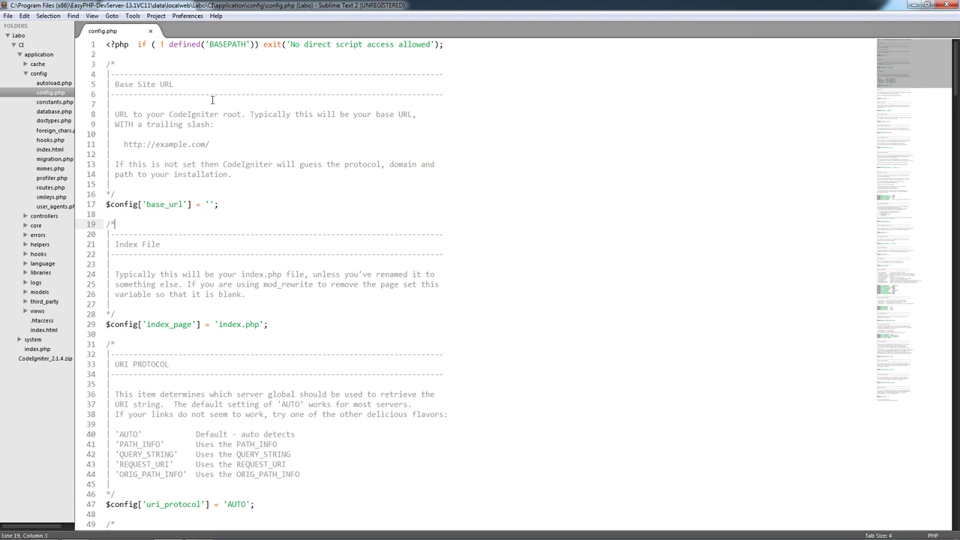
pyautogui.moveTo(192, 144); pyautogui.dragTo(123, 147)
pyautogui.click(218, 147)
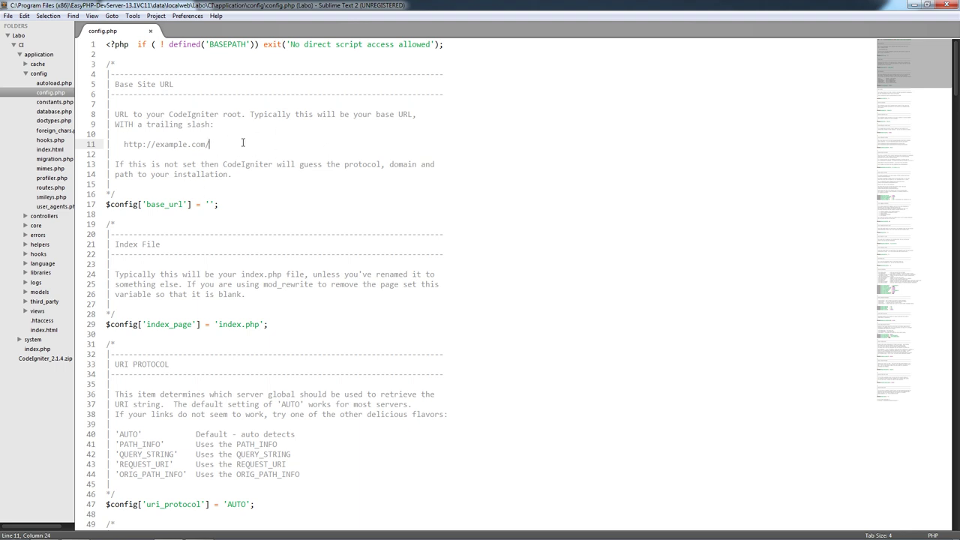
pyautogui.moveTo(114, 114); pyautogui.dragTo(128, 120)
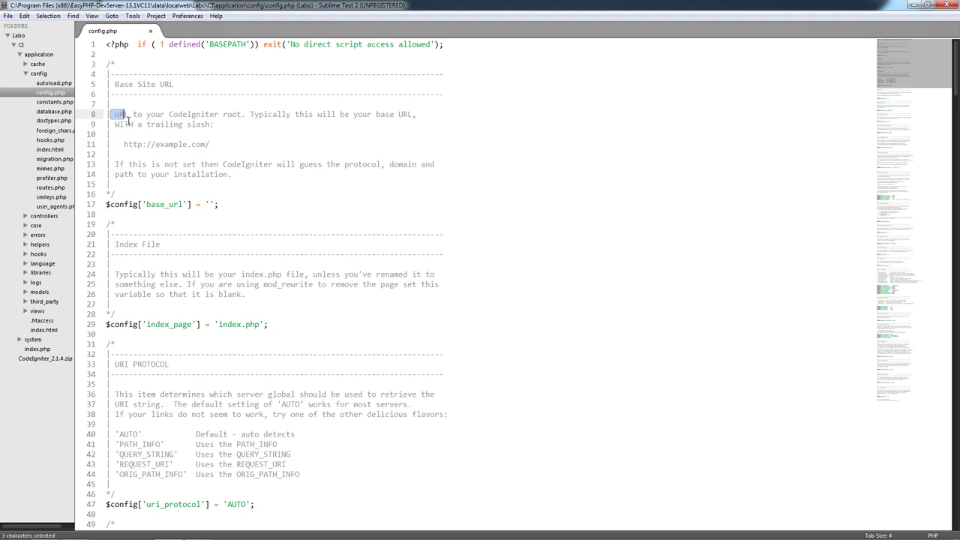
pyautogui.click(120, 118)
pyautogui.click(221, 118)
pyautogui.click(210, 206)
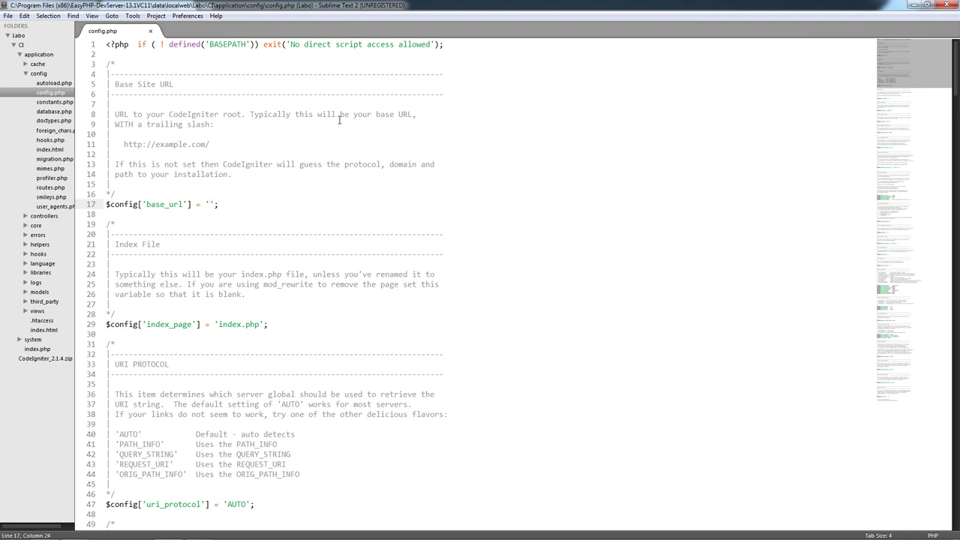
pyautogui.write('http:')
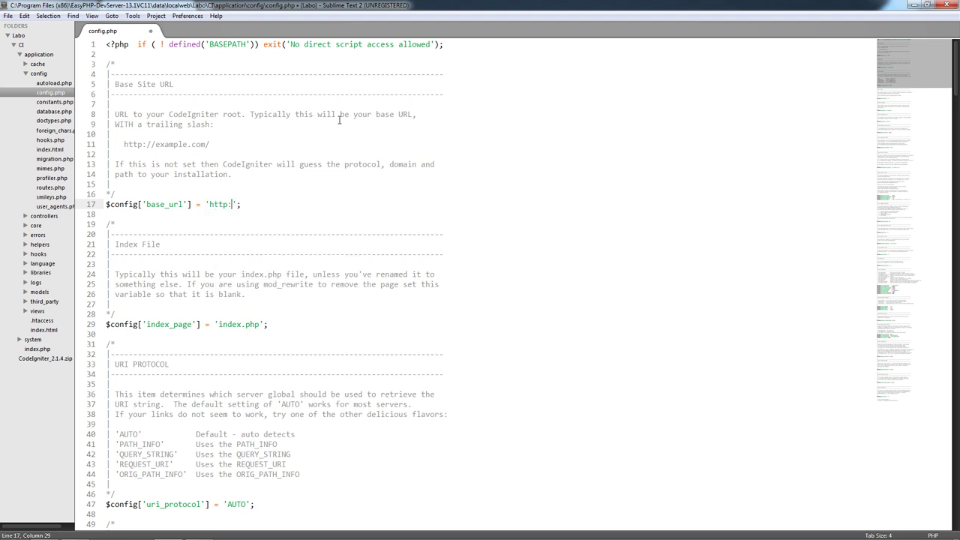
pyautogui.write('//local')
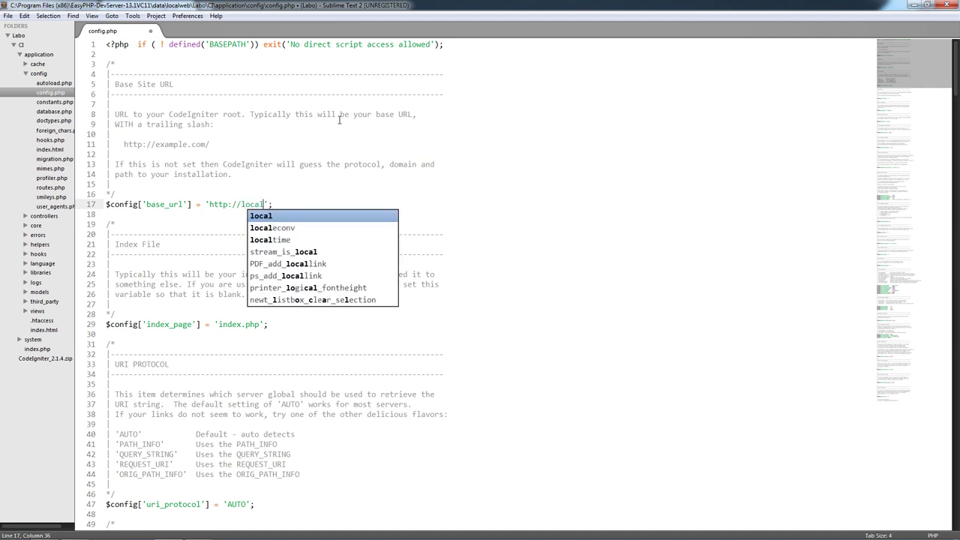
pyautogui.write('host/')
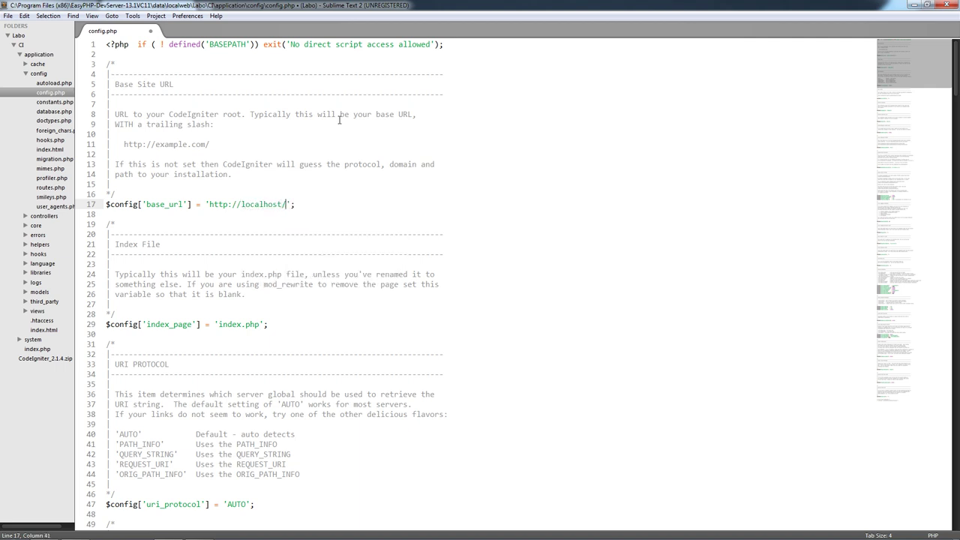
pyautogui.write('La')
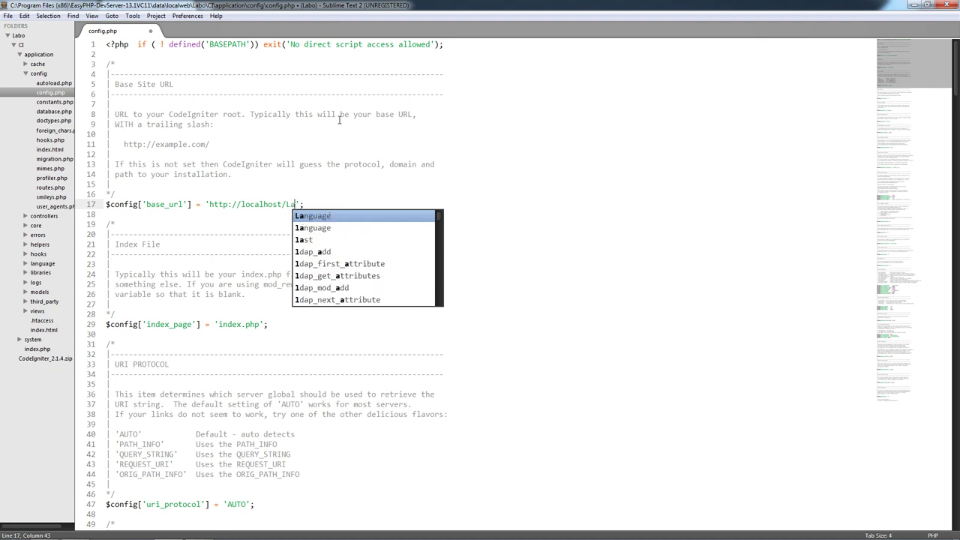
pyautogui.write('bo/CI')
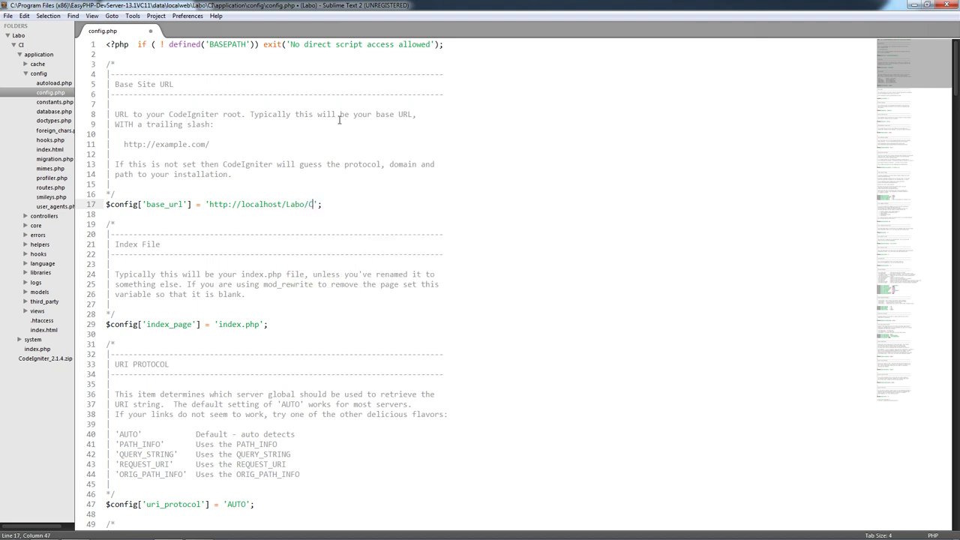
pyautogui.write('/')
pyautogui.click(279, 333)
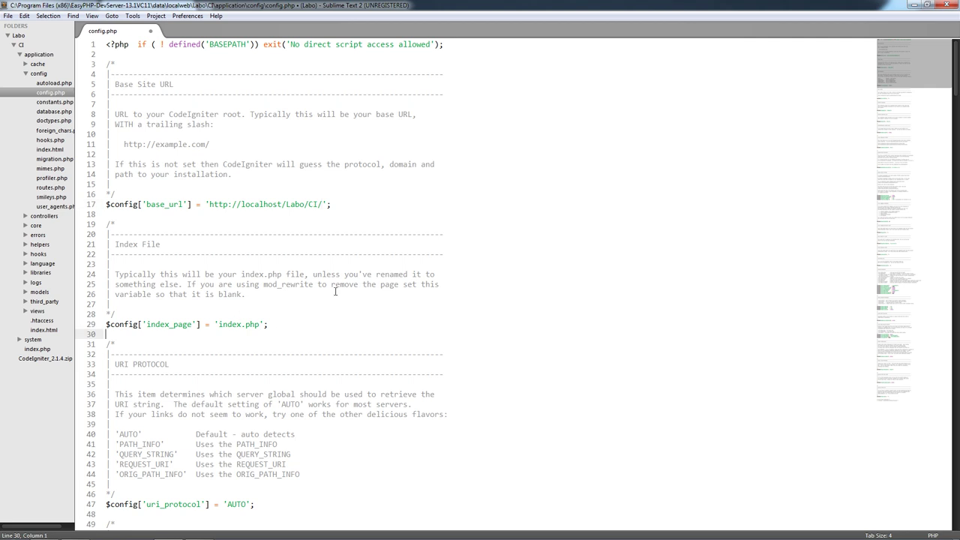
pyautogui.moveTo(263, 286); pyautogui.dragTo(314, 285)
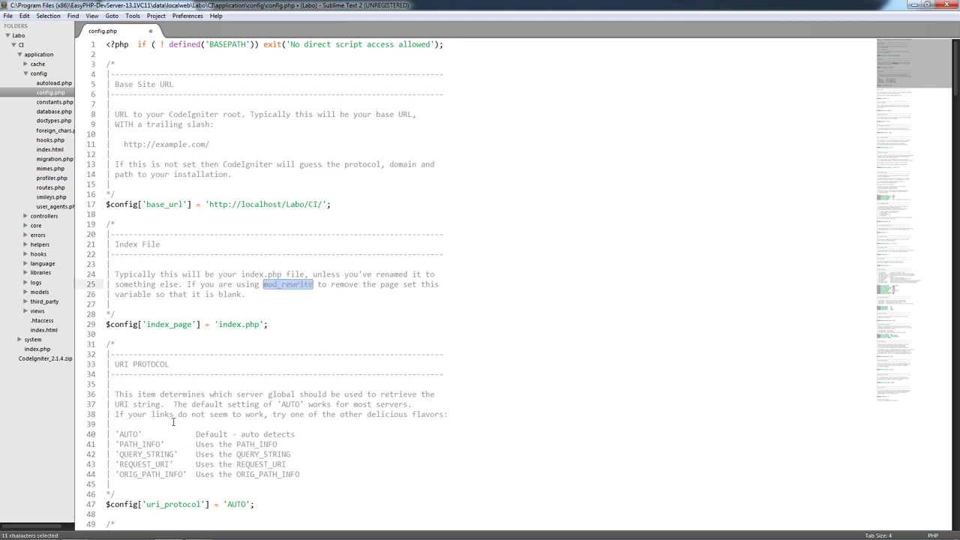
pyautogui.moveTo(75, 536)
pyautogui.click(200, 530)
# - Look over the index_page line, then start a new untitled file
pyautogui.press('Down')
pyautogui.press('Down')
pyautogui.press('Down')
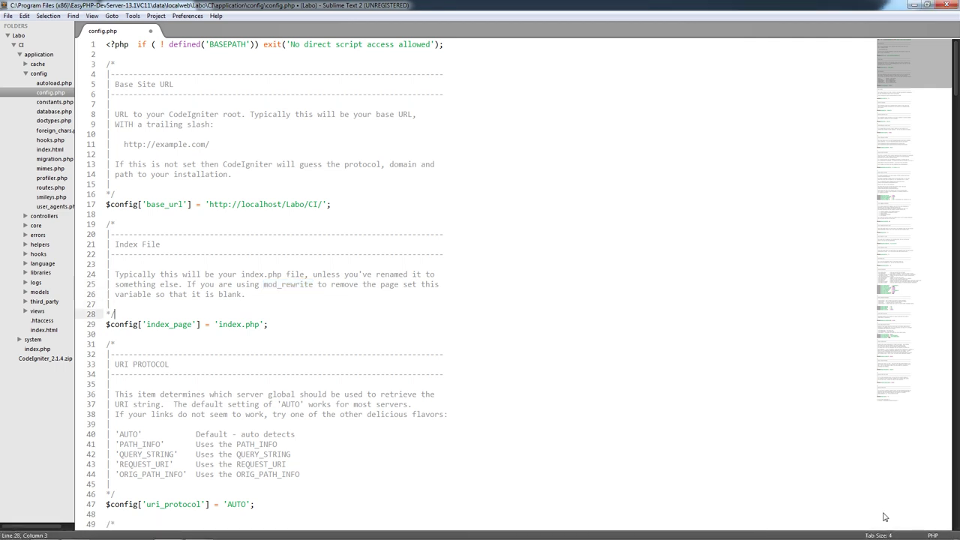
pyautogui.press('Down')
pyautogui.press('End')
pyautogui.press('Left')
pyautogui.press('Left')
pyautogui.press('Left')
pyautogui.press('Left')
pyautogui.press('Left')
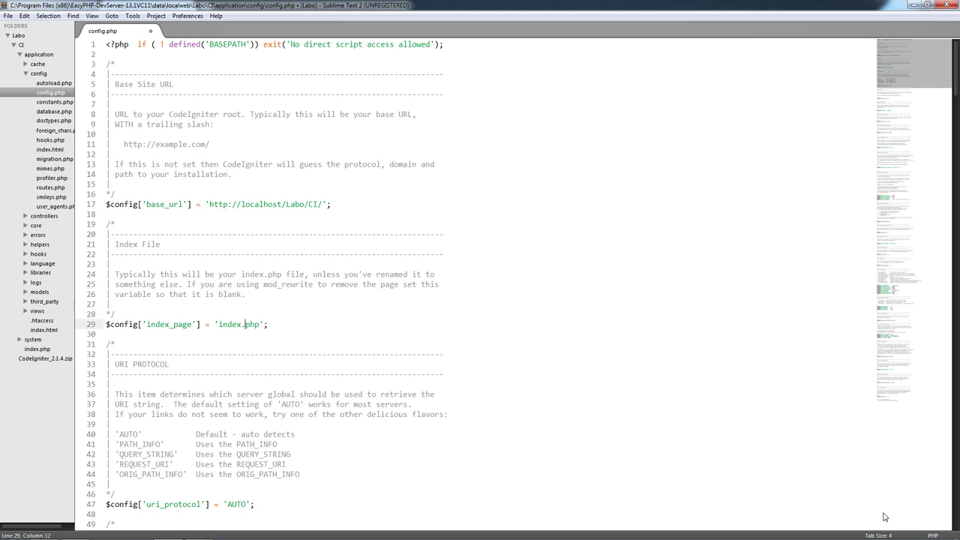
pyautogui.press('Up')
pyautogui.press('Up')
pyautogui.press('Up')
pyautogui.press('Up')
pyautogui.press('Down')
pyautogui.press('Down')
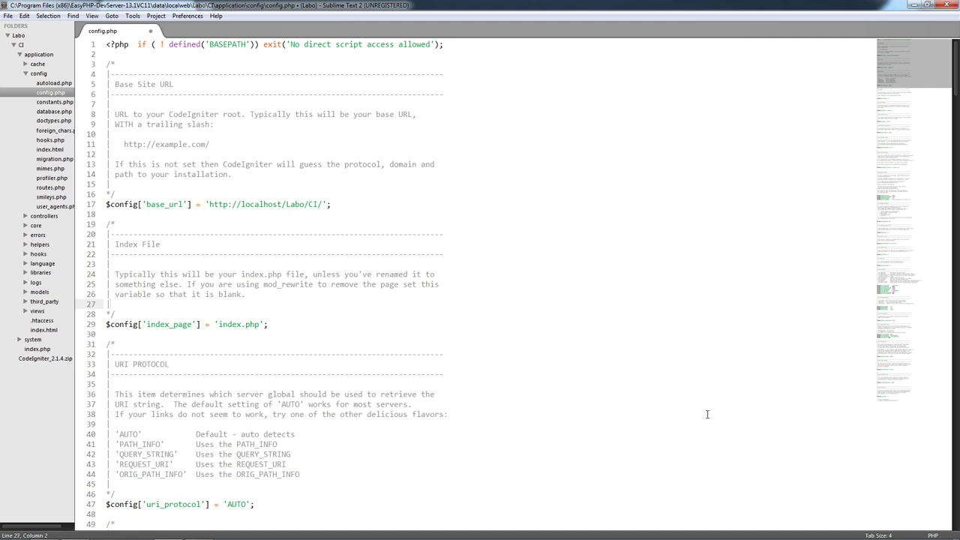
pyautogui.doubleClick(294, 34)
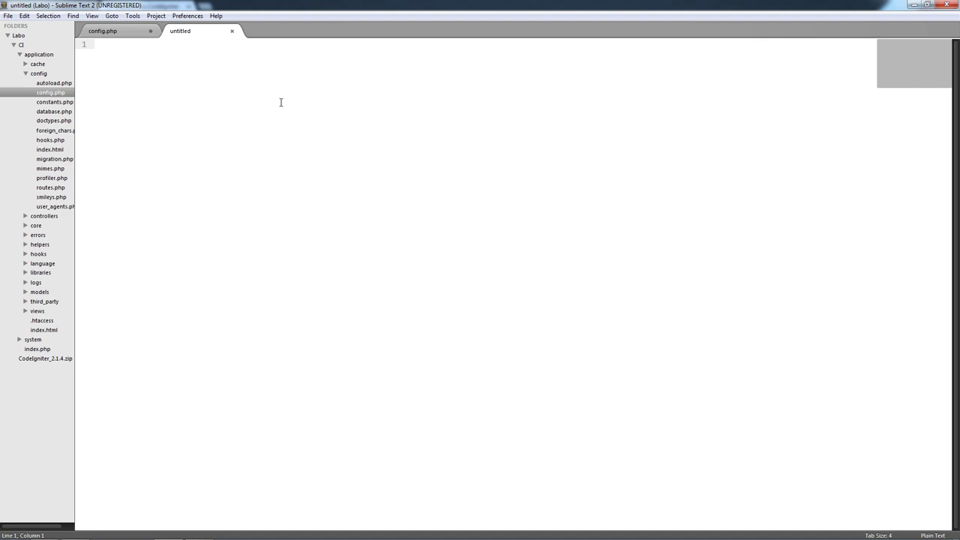
pyautogui.write('http://')
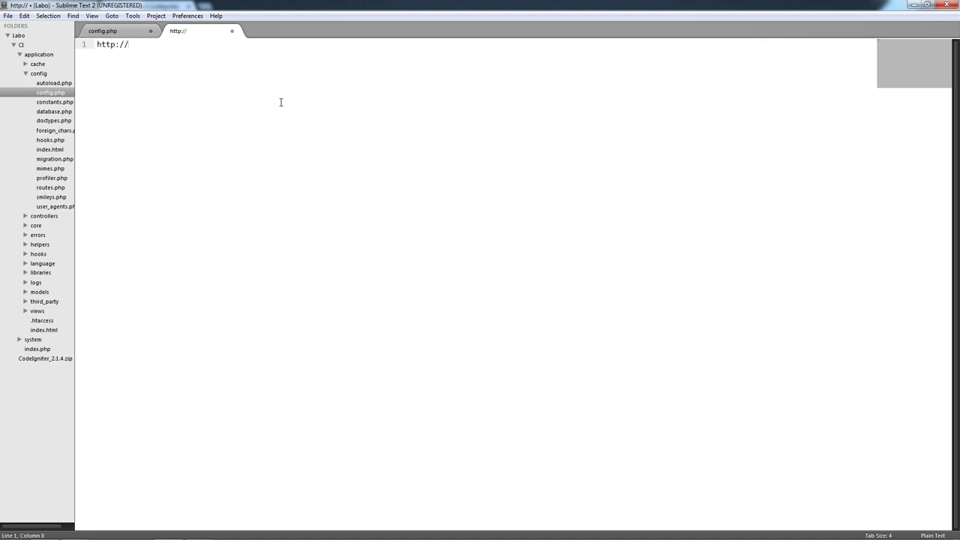
pyautogui.write('example.co')
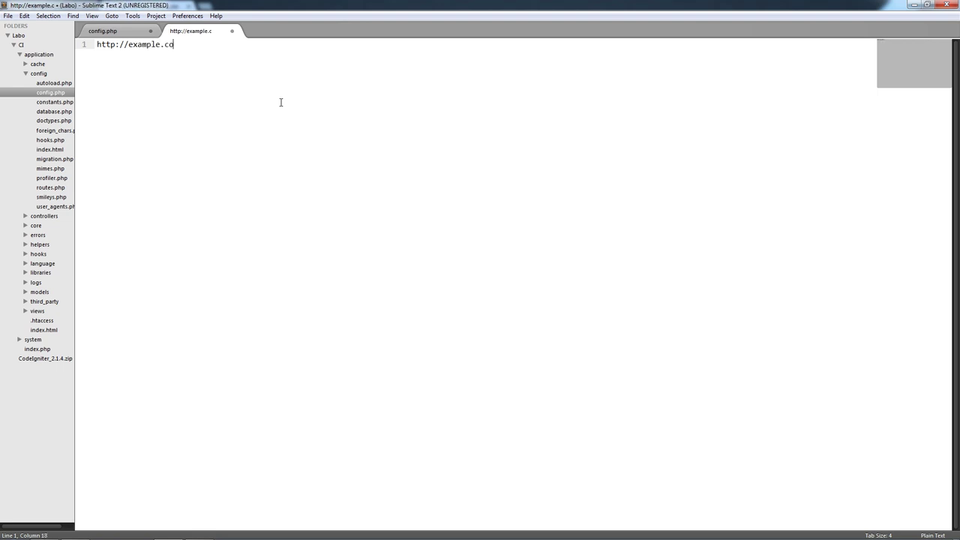
pyautogui.write('m/index.php')
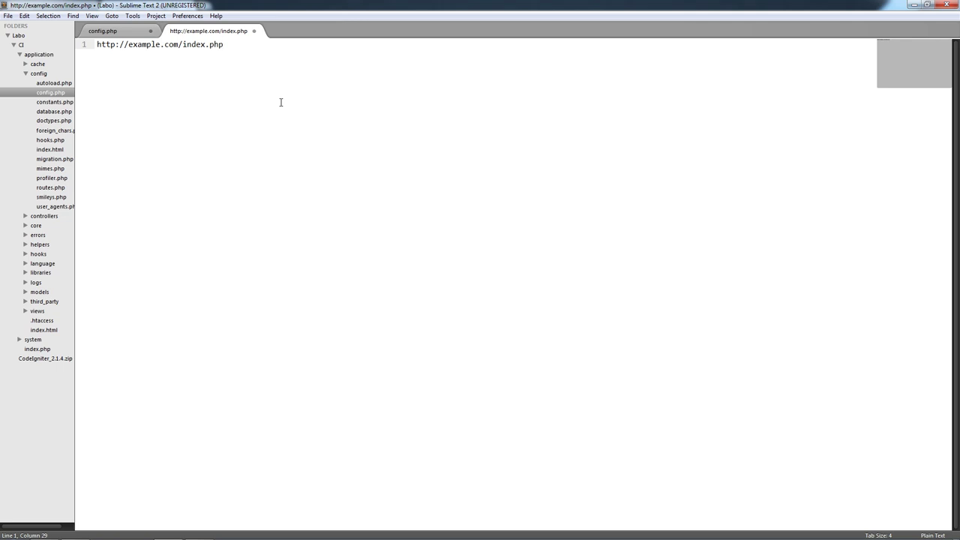
pyautogui.write('?pafe')
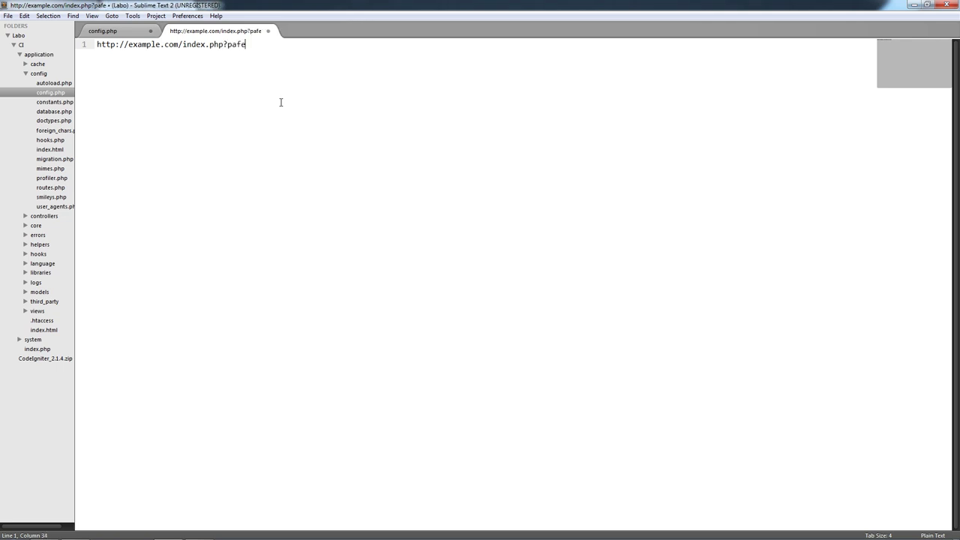
pyautogui.press('BackSpace')
pyautogui.press('BackSpace')
pyautogui.write('ge=b')
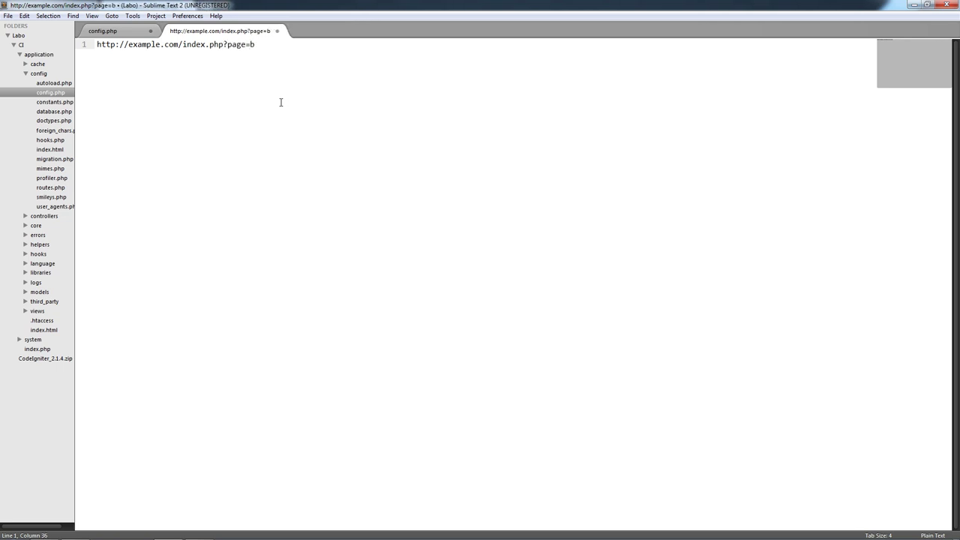
pyautogui.press('BackSpace')
pyautogui.write('home')
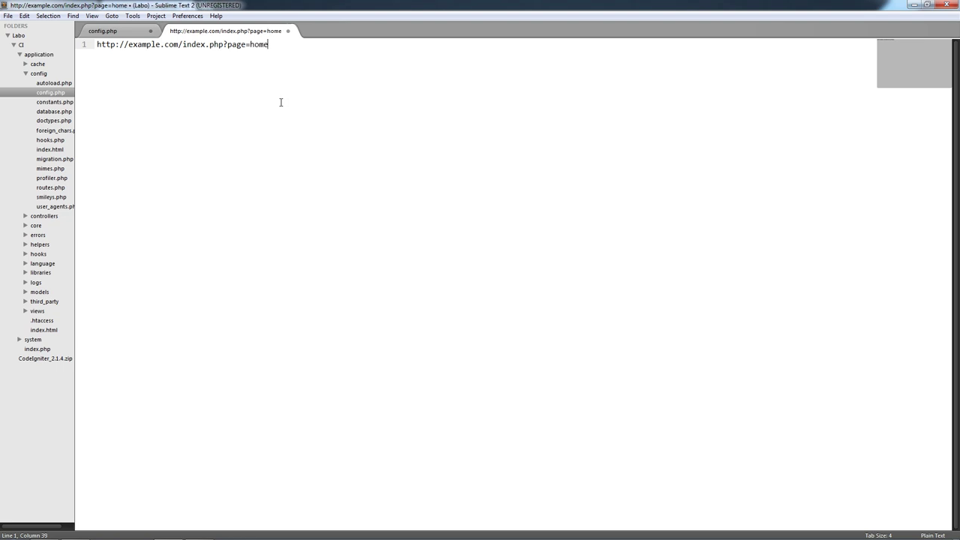
pyautogui.press('Return')
pyautogui.press('Return')
# - Add a second example URL ending in index.php/home below the first
pyautogui.write('http://a')
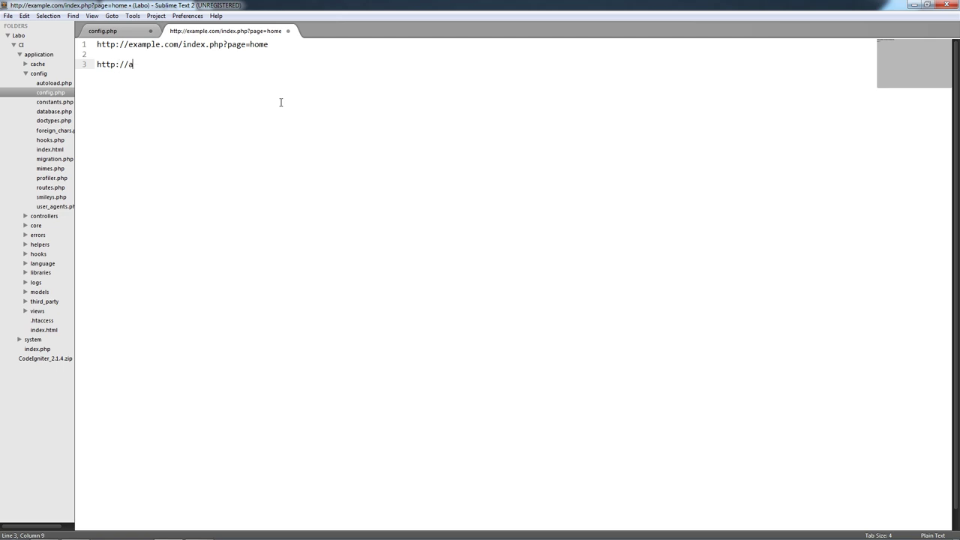
pyautogui.press('BackSpace')
pyautogui.write('exempla')
pyautogui.write('.c')
pyautogui.press('BackSpace')
pyautogui.press('BackSpace')
pyautogui.write('.com/index.php/home')
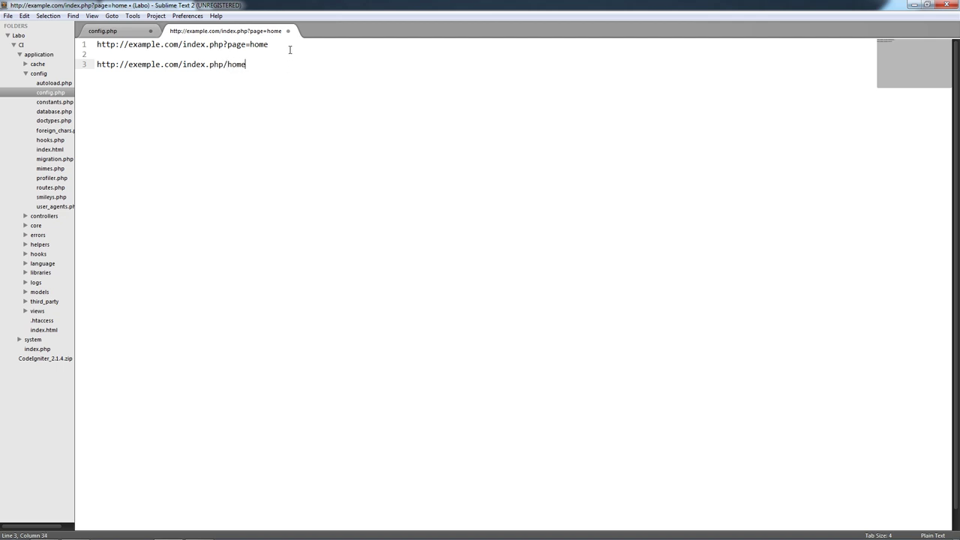
pyautogui.moveTo(276, 63); pyautogui.dragTo(96, 51)
pyautogui.click(141, 96)
pyautogui.press('Return')
pyautogui.press('Return')
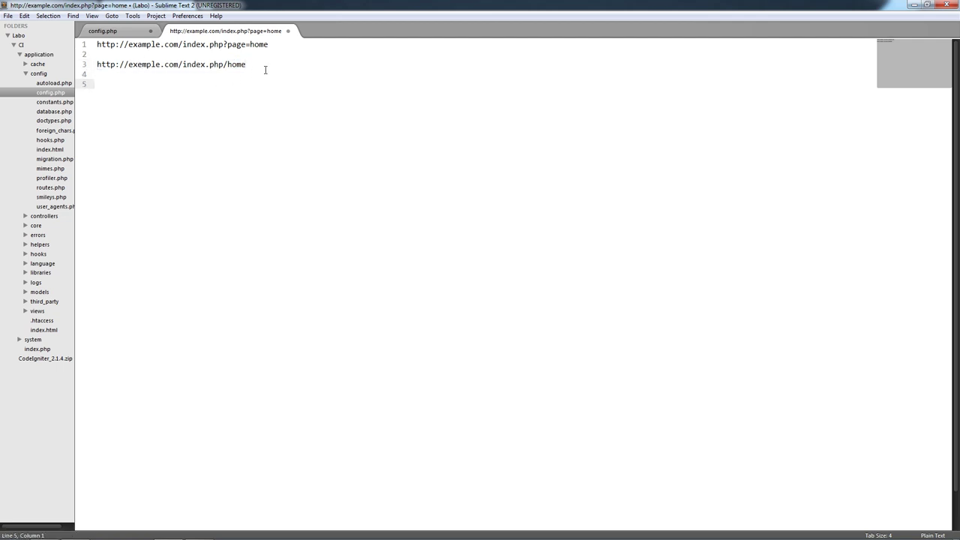
pyautogui.write('htt')
pyautogui.write('//exemple.com')
pyautogui.write('/home')
pyautogui.press('Up')
pyautogui.press('Up')
pyautogui.press('Right')
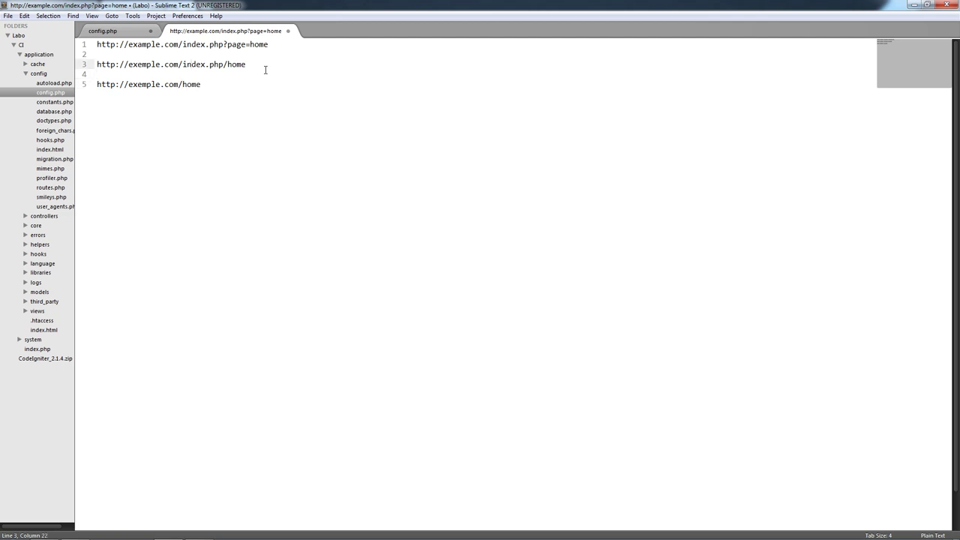
pyautogui.click(244, 86)
pyautogui.write('/new')
pyautogui.press('BackSpace')
pyautogui.press('BackSpace')
pyautogui.press('BackSpace')
pyautogui.press('BackSpace')
pyautogui.press('BackSpace')
pyautogui.press('BackSpace')
pyautogui.press('BackSpace')
pyautogui.press('BackSpace')
pyautogui.write('news/arti')
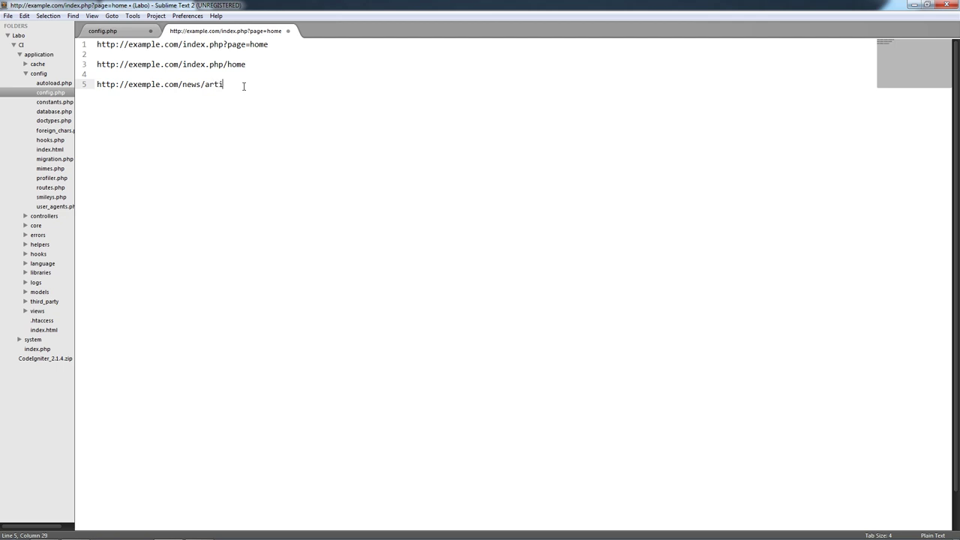
pyautogui.write('cle')
# - Close the scratch notes without saving them
pyautogui.click(288, 31)
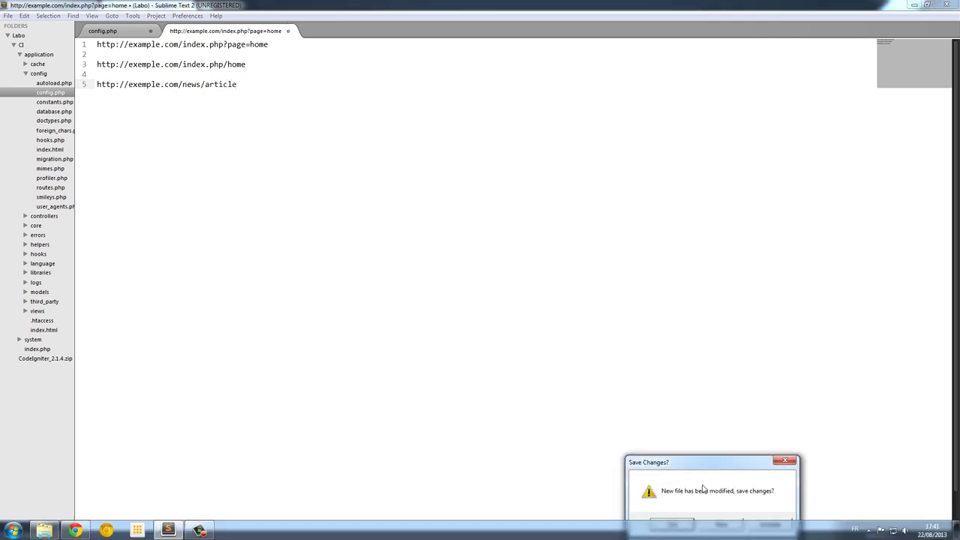
pyautogui.moveTo(717, 464); pyautogui.dragTo(567, 199)
pyautogui.click(570, 259)
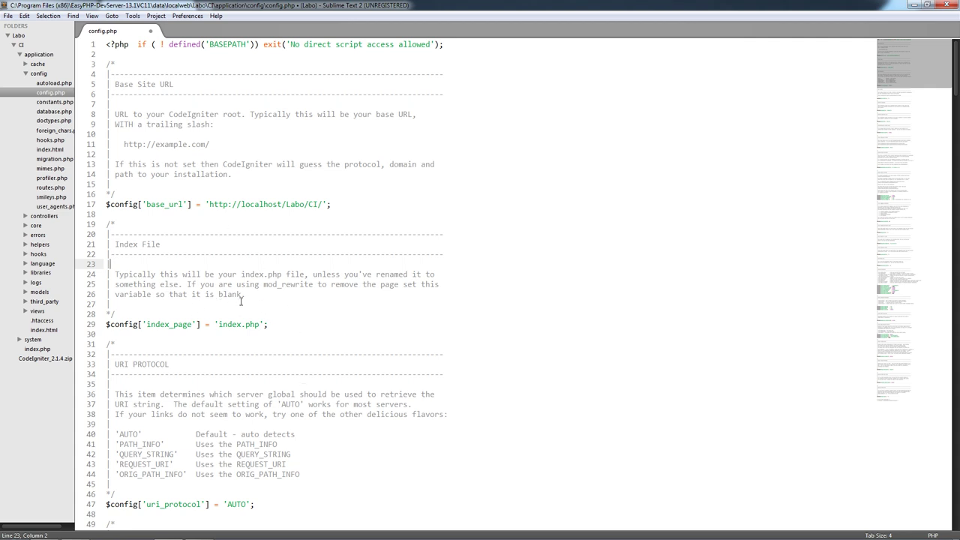
# - Delete 'index.php' so index_page becomes an empty string
pyautogui.moveTo(259, 324); pyautogui.dragTo(223, 331)
pyautogui.press('BackSpace')
pyautogui.click(253, 335)
# - Scroll config.php down past uri_protocol to the URL suffix section
pyautogui.scroll(-2, 262, 363)
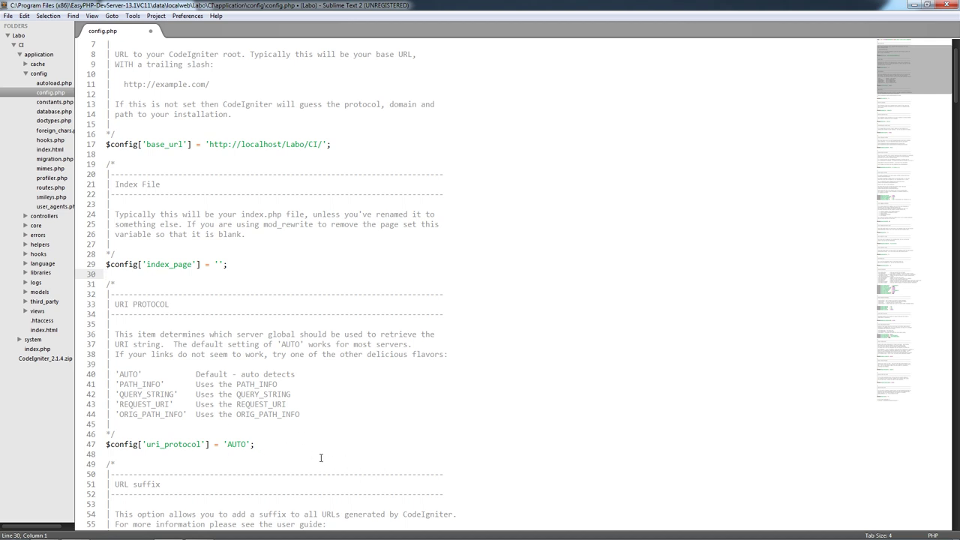
pyautogui.click(296, 443)
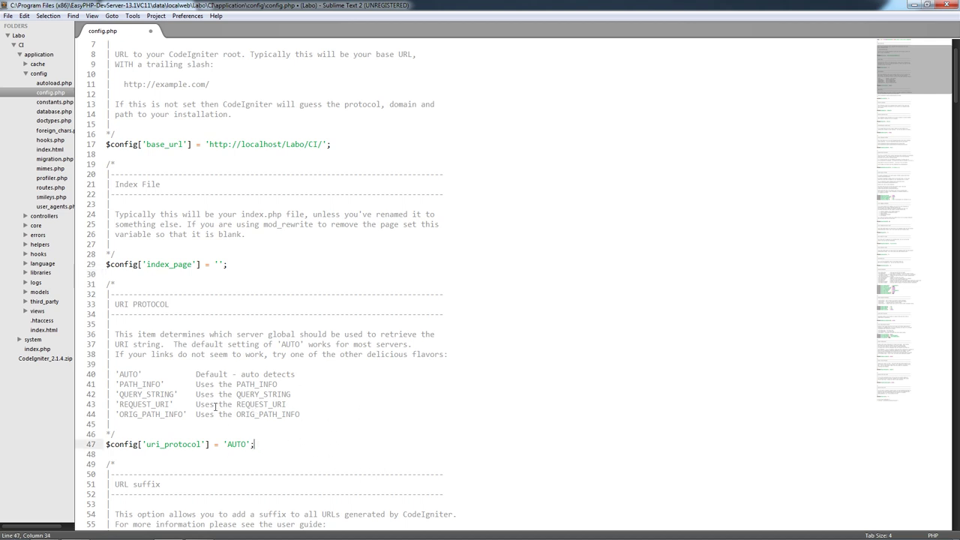
pyautogui.scroll(-5, 296, 442)
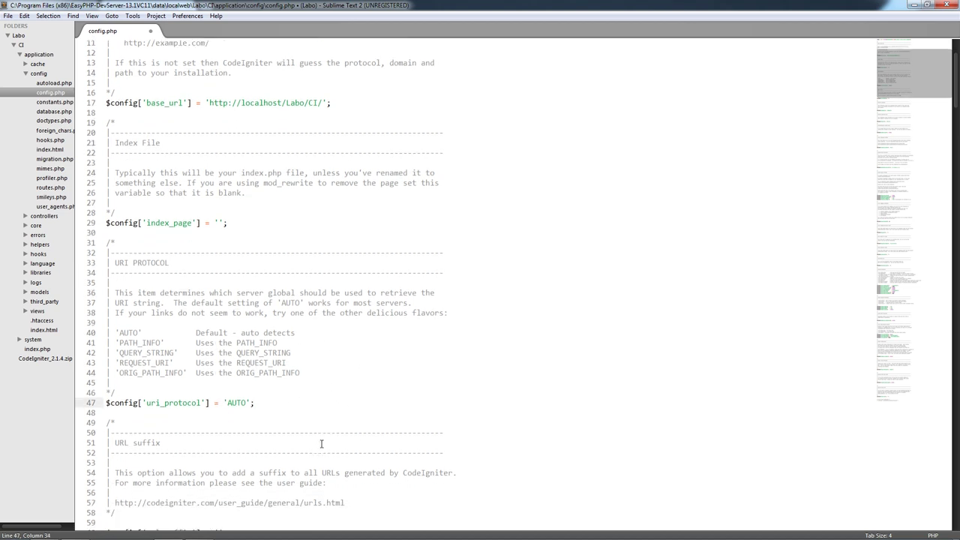
pyautogui.scroll(-1, 142, 296)
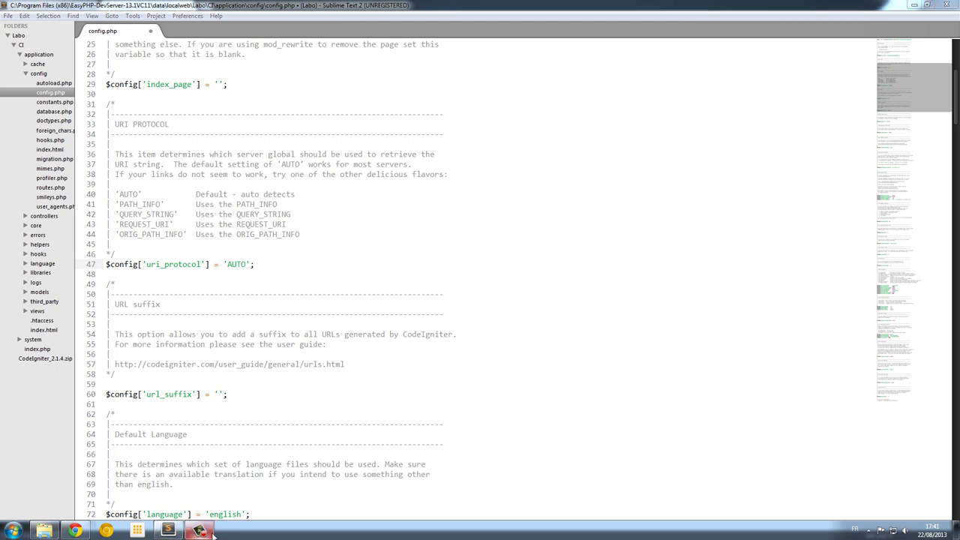
pyautogui.click(790, 529)
pyautogui.click(907, 508)
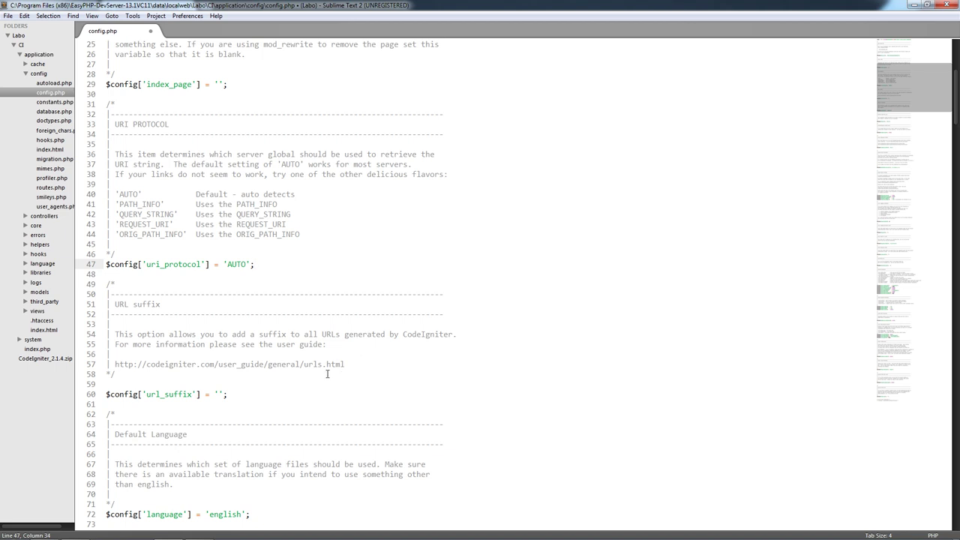
# - Enter '.html' between the empty url_suffix quotes and dismiss the autocomplete list
pyautogui.click(351, 365)
pyautogui.hotkey('shift', 'Left')
pyautogui.hotkey('shift', 'Left')
pyautogui.hotkey('shift', 'Left')
pyautogui.hotkey('shift', 'Left')
pyautogui.hotkey('shift', 'Left')
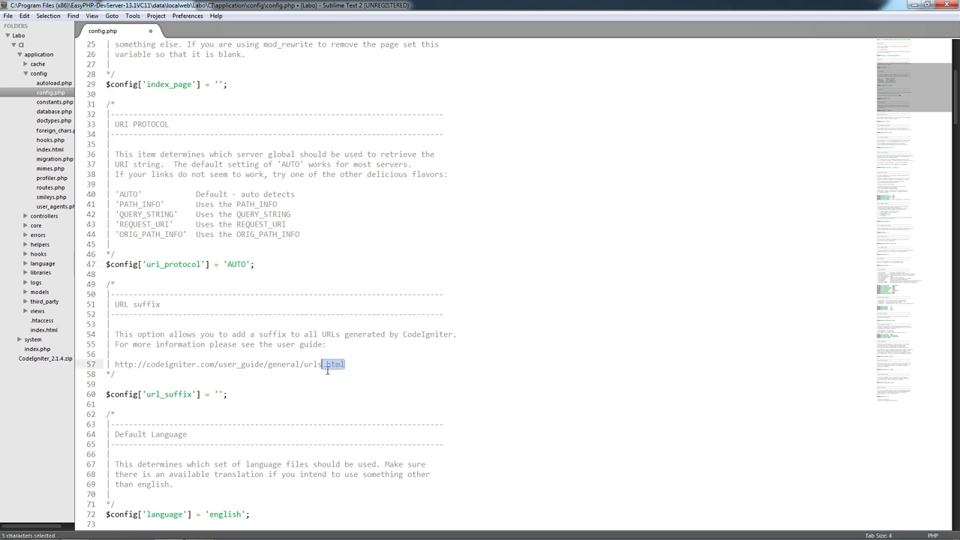
pyautogui.click(225, 384)
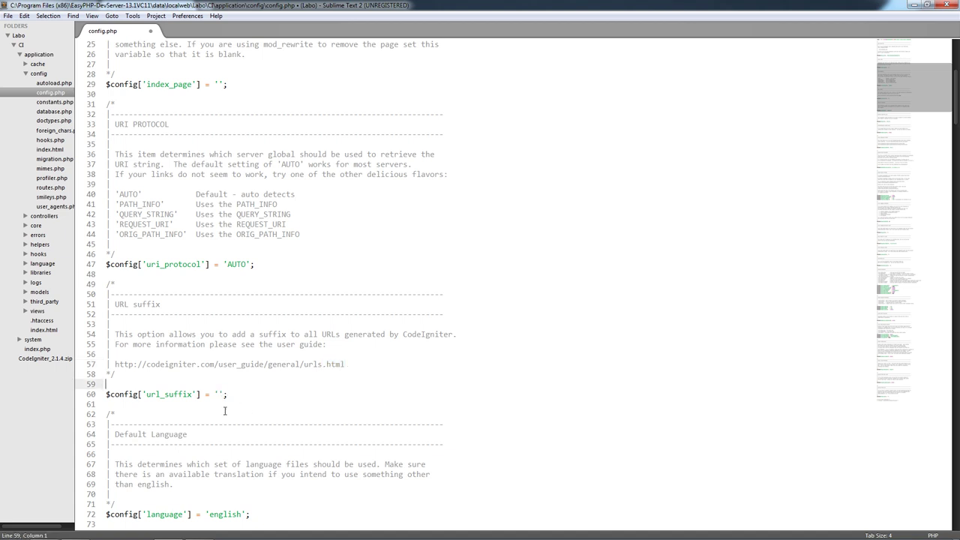
pyautogui.click(224, 397)
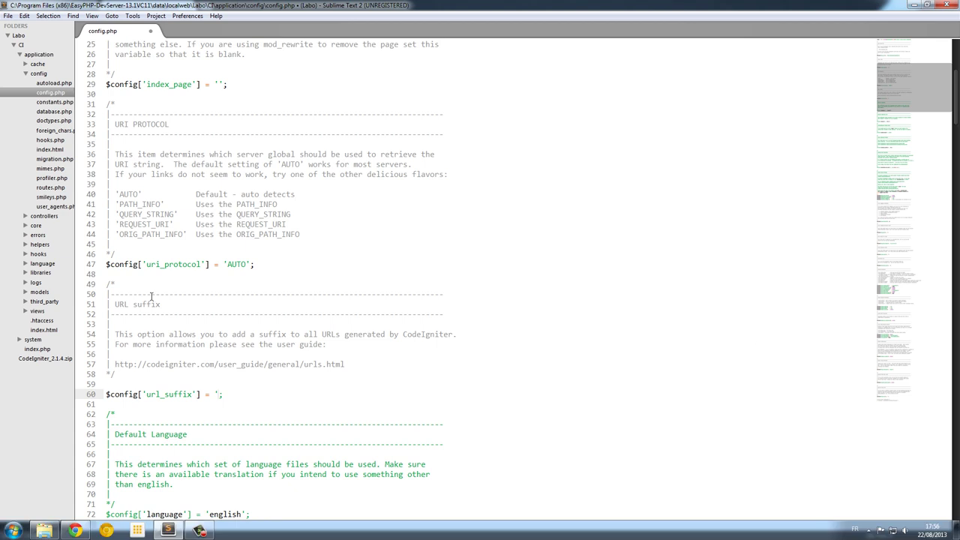
pyautogui.write('.')
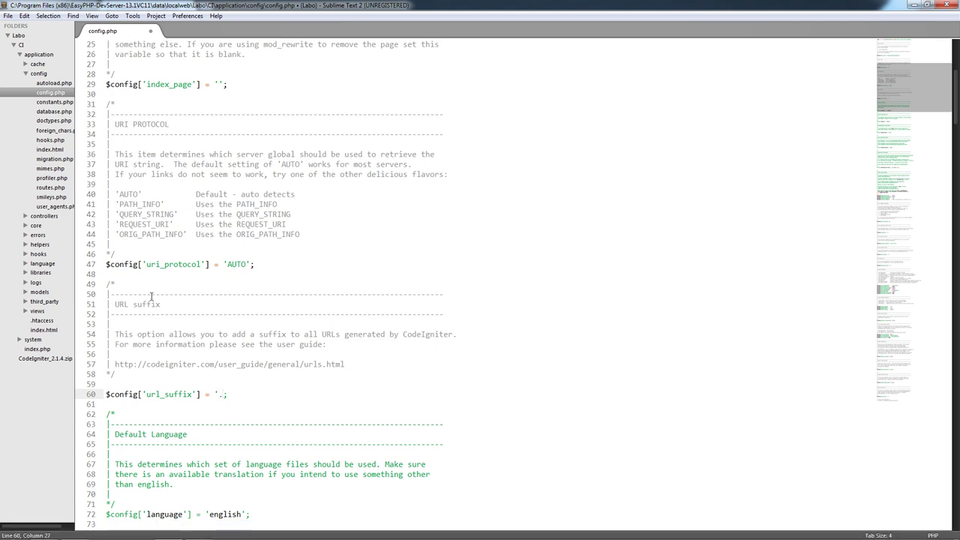
pyautogui.write("'")
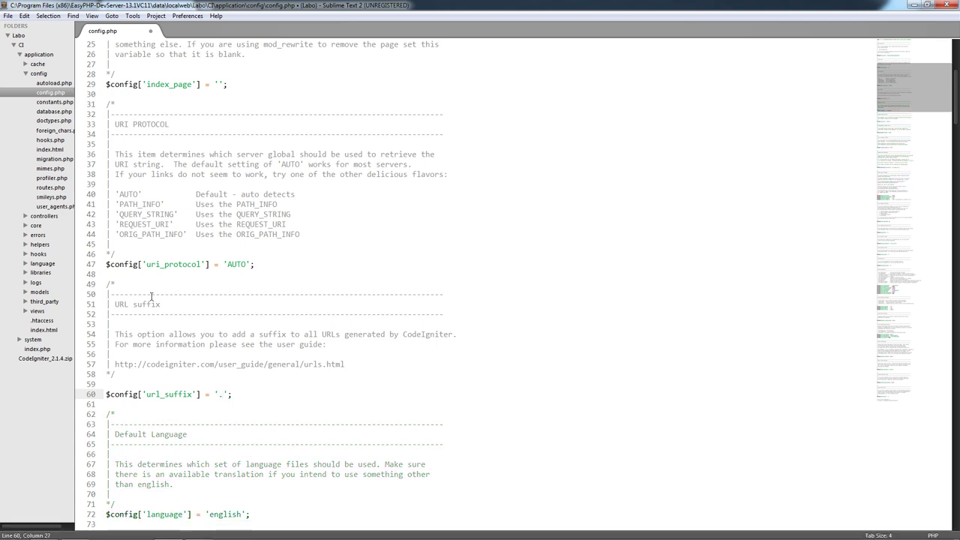
pyautogui.write('ht')
pyautogui.press('BackSpace')
pyautogui.press('BackSpace')
pyautogui.write('py')
pyautogui.write('dede')
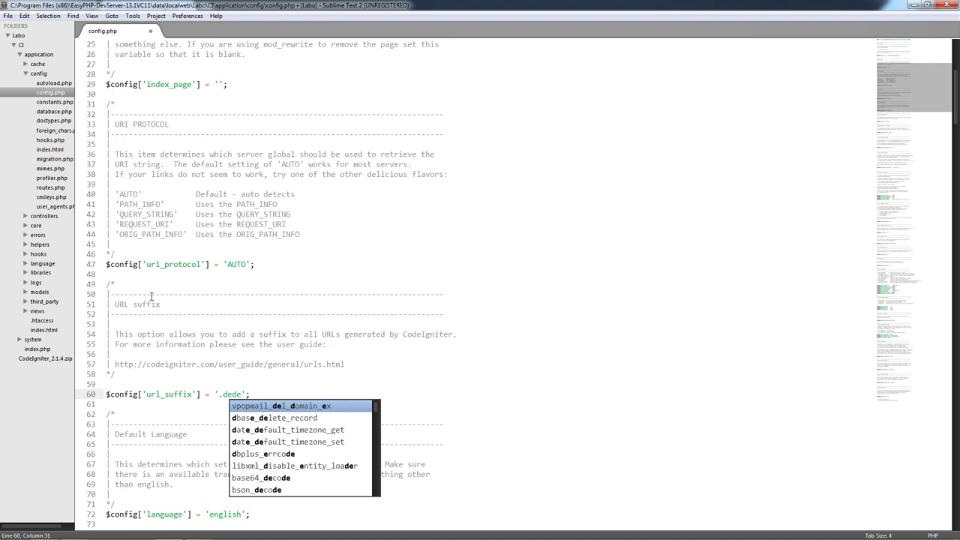
pyautogui.press('BackSpace')
pyautogui.press('BackSpace')
pyautogui.press('BackSpace')
pyautogui.press('BackSpace')
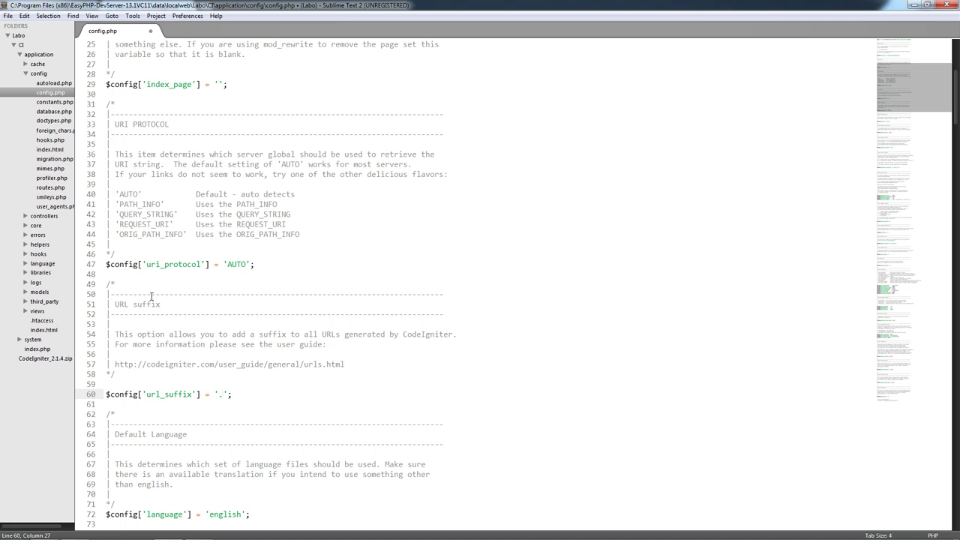
pyautogui.write('html')
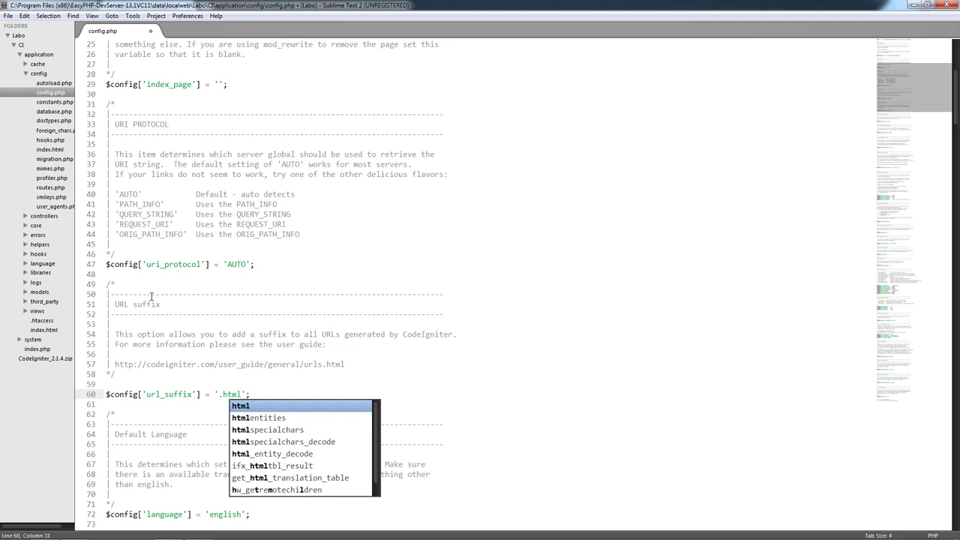
pyautogui.click(327, 293)
# - Check that the language setting stays 'english'
pyautogui.scroll(-3, 321, 352)
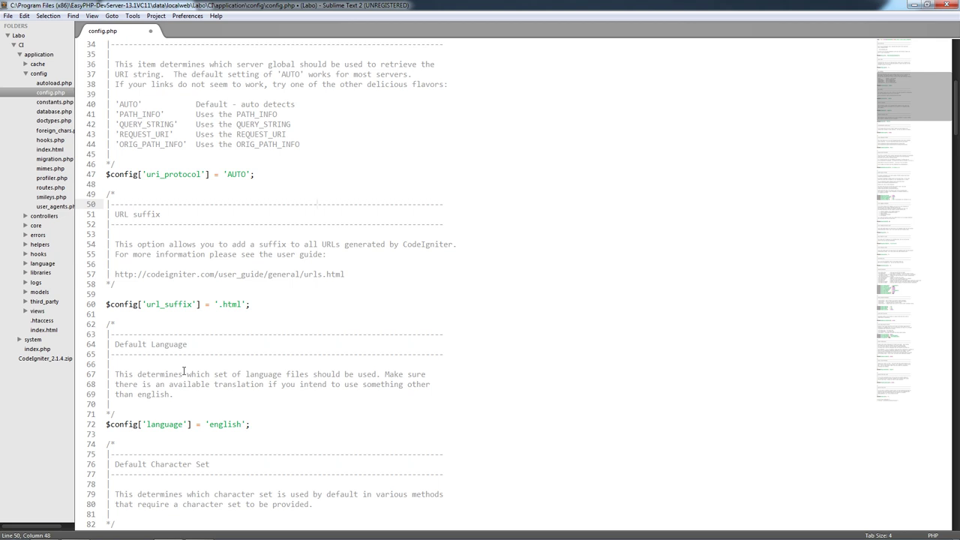
pyautogui.click(149, 425)
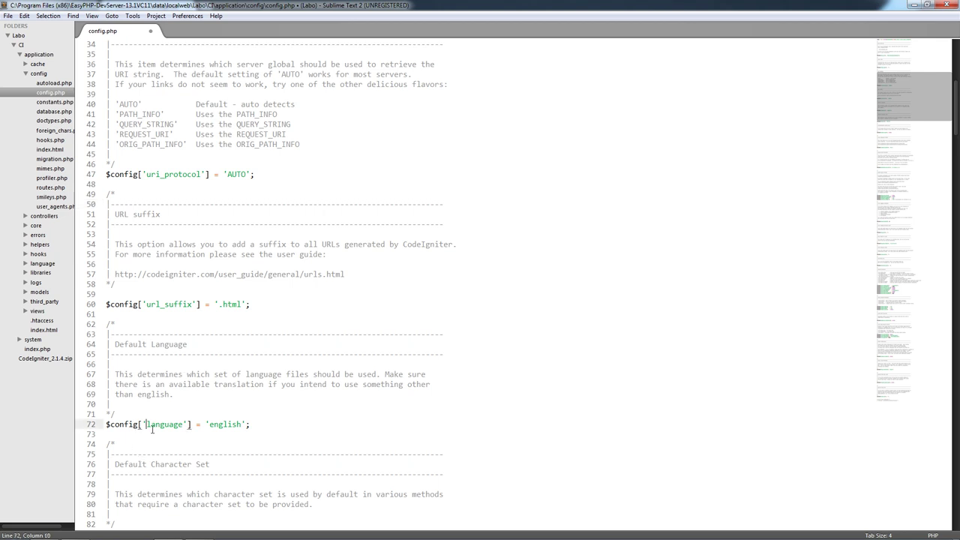
pyautogui.click(218, 432)
pyautogui.click(241, 425)
# - Search Google for 'codeigniter france' in a new Chrome tab
pyautogui.moveTo(88, 532)
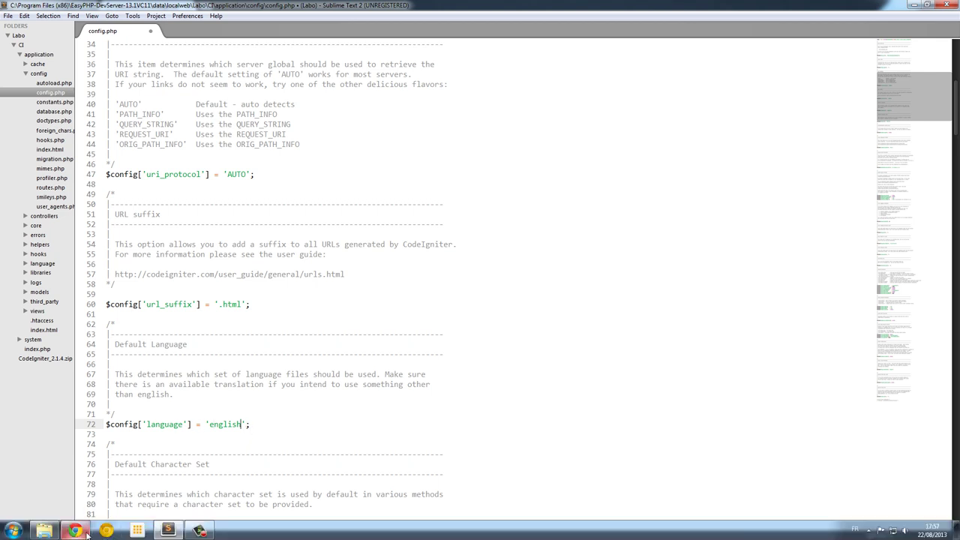
pyautogui.click(75, 468)
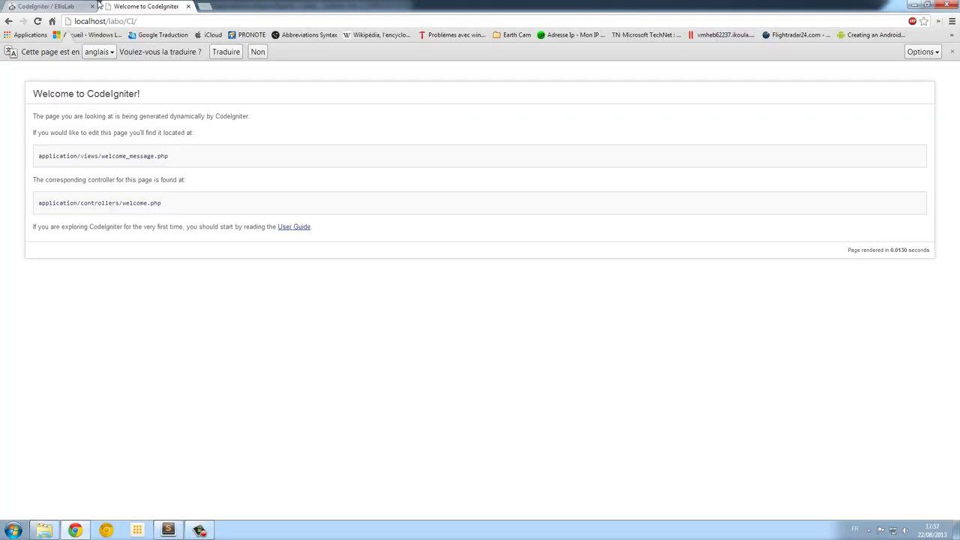
pyautogui.click(201, 8)
pyautogui.write('c')
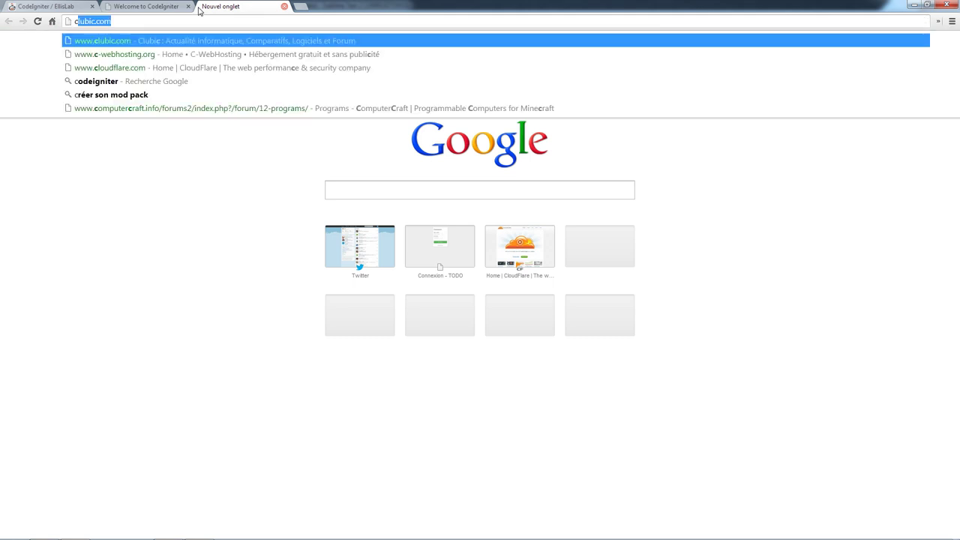
pyautogui.write('odie')
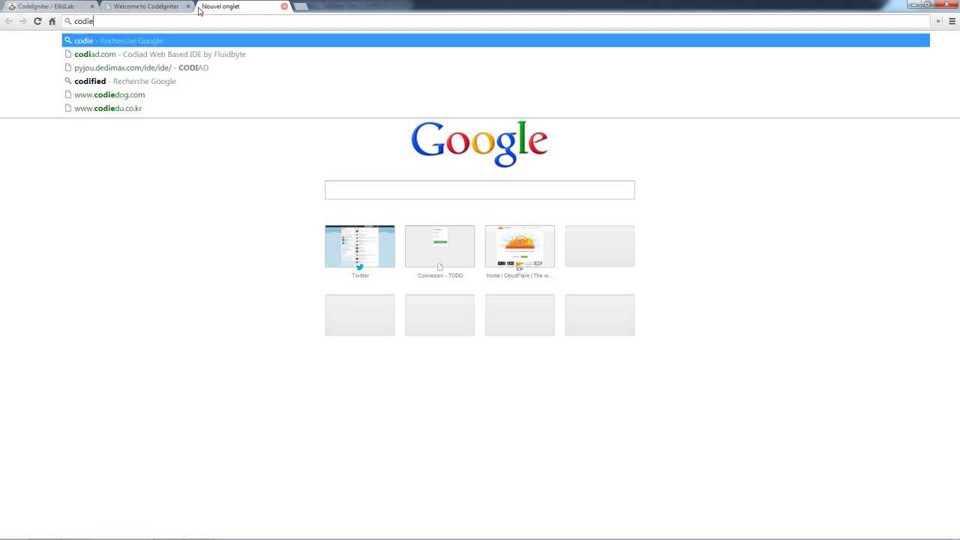
pyautogui.press('BackSpace')
pyautogui.press('BackSpace')
pyautogui.write('e')
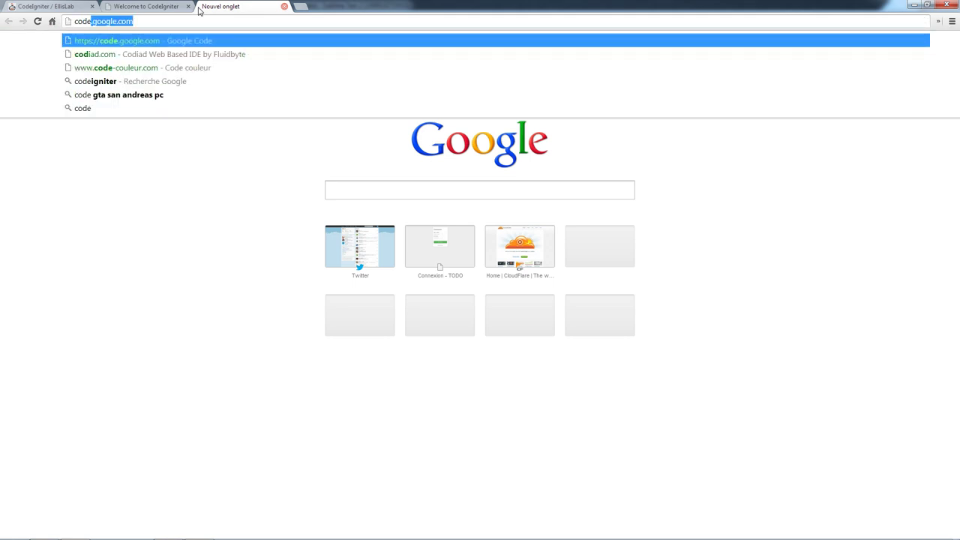
pyautogui.write('igniter ')
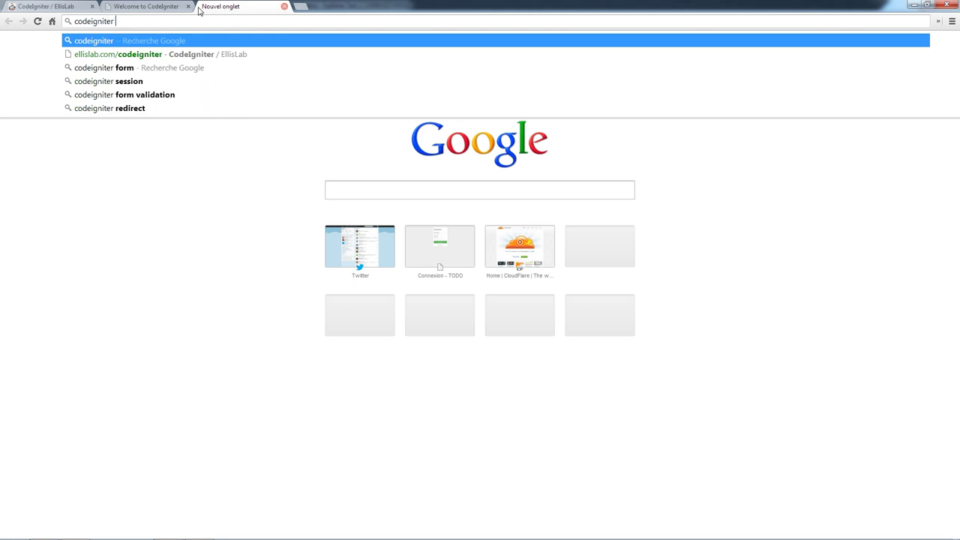
pyautogui.write('fra')
pyautogui.press('Down')
pyautogui.press('Down')
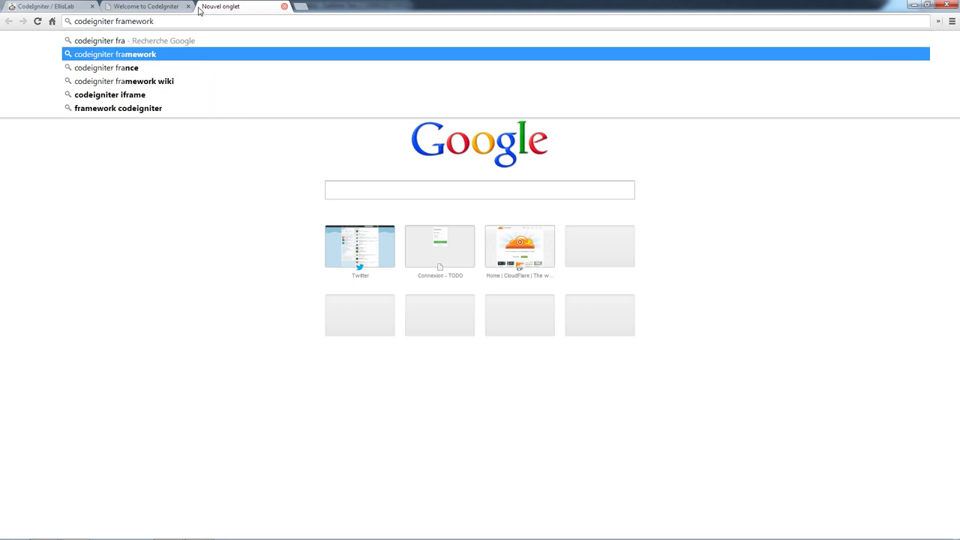
pyautogui.press('Return')
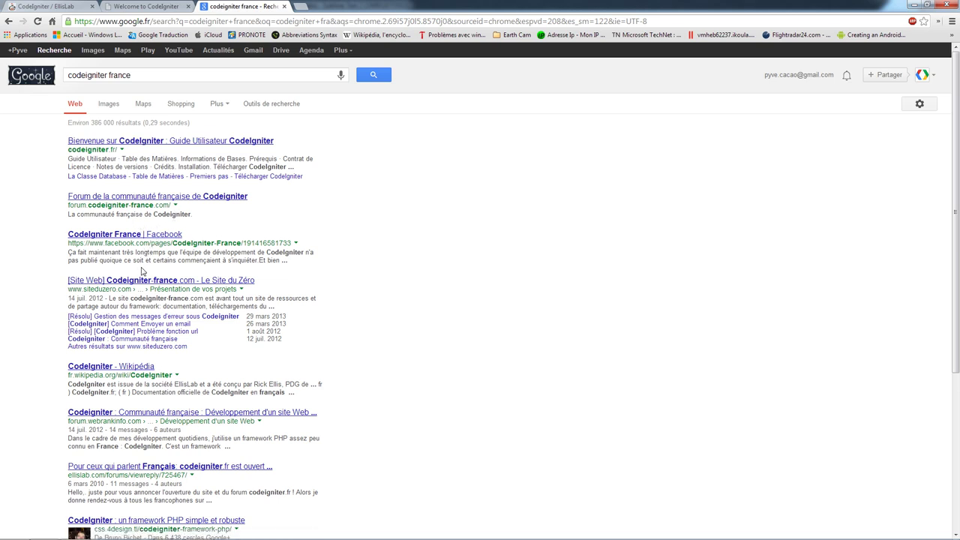
# - Refine the search to 'codeigniter french language pack'
pyautogui.click(150, 77)
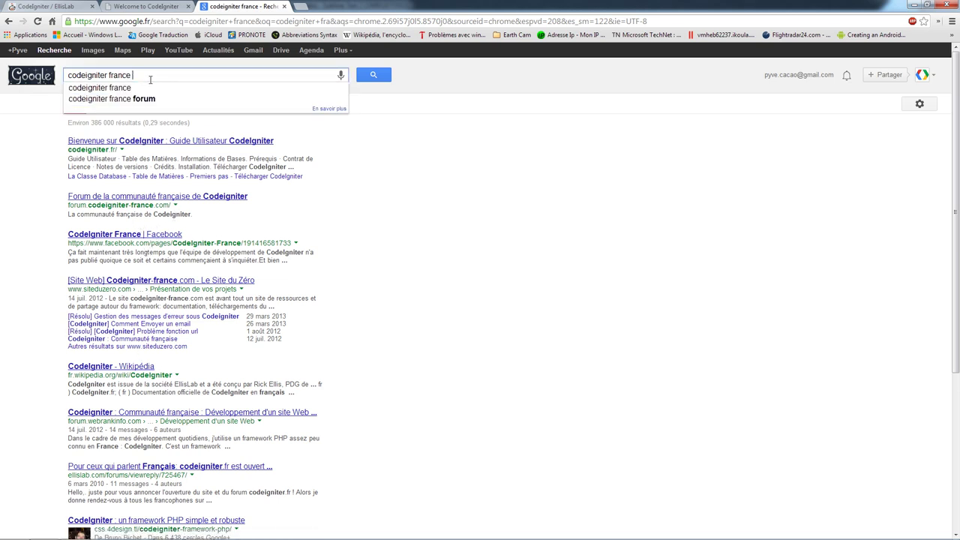
pyautogui.write('langu')
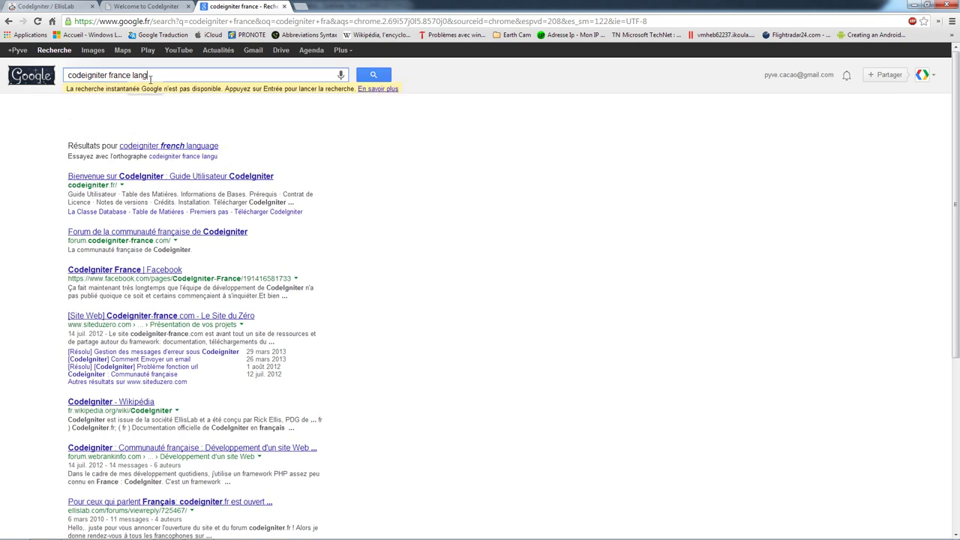
pyautogui.write('a')
pyautogui.press('BackSpace')
pyautogui.press('BackSpace')
pyautogui.press('BackSpace')
pyautogui.press('BackSpace')
pyautogui.write('an')
pyautogui.press('BackSpace')
pyautogui.write('nguage')
pyautogui.press('Down')
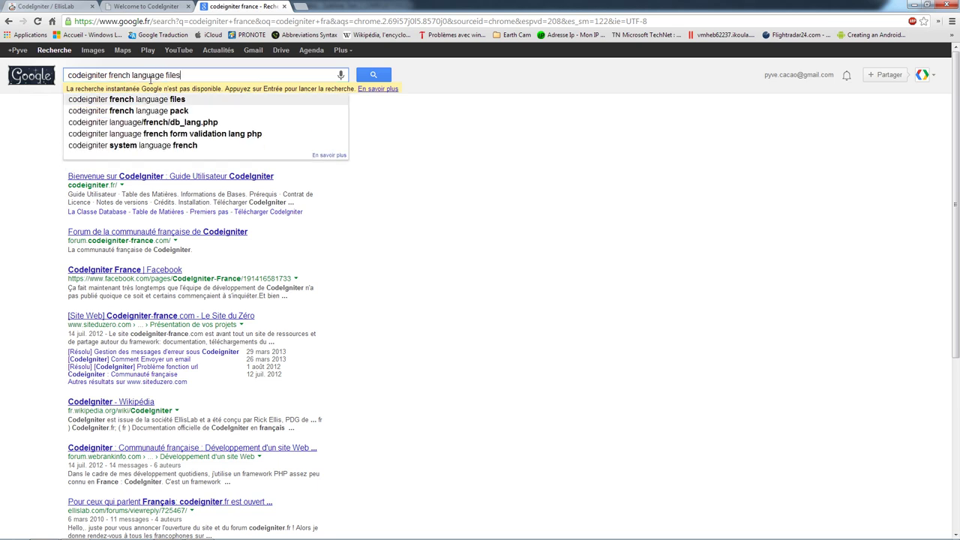
pyautogui.press('Down')
pyautogui.press('Return')
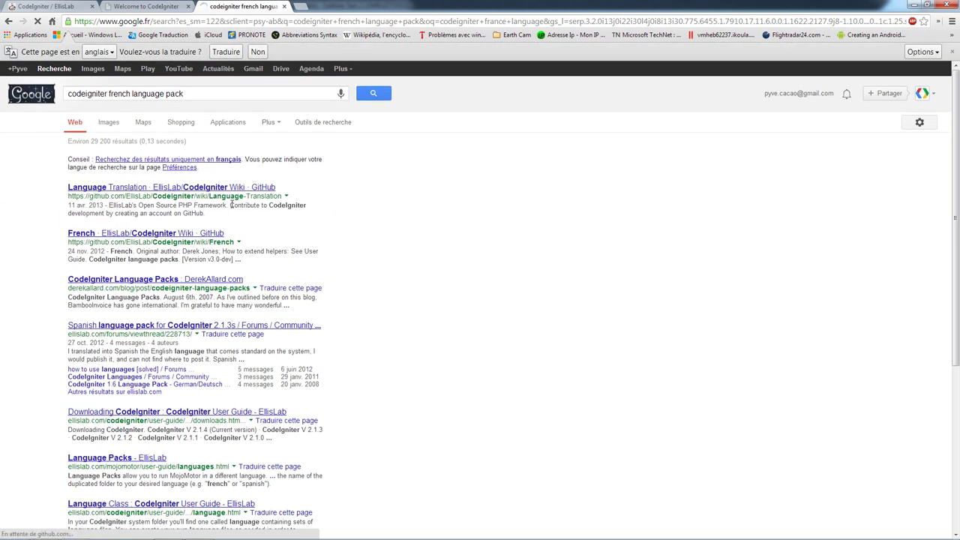
# - Bring up EllisLab's CodeIgniter Language-Translation wiki and read down to the version language packs list
pyautogui.click(171, 187)
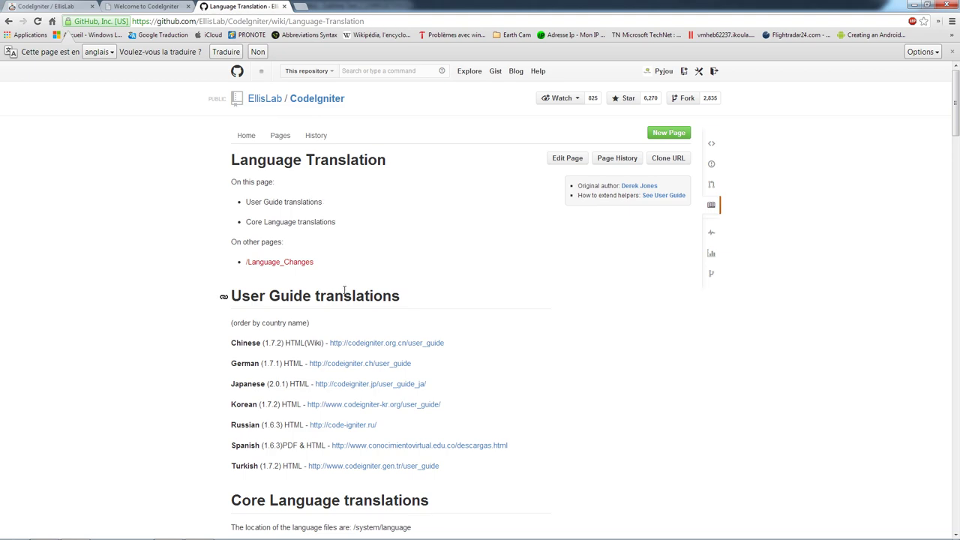
pyautogui.scroll(-1, 314, 229)
pyautogui.scroll(-2, 285, 270)
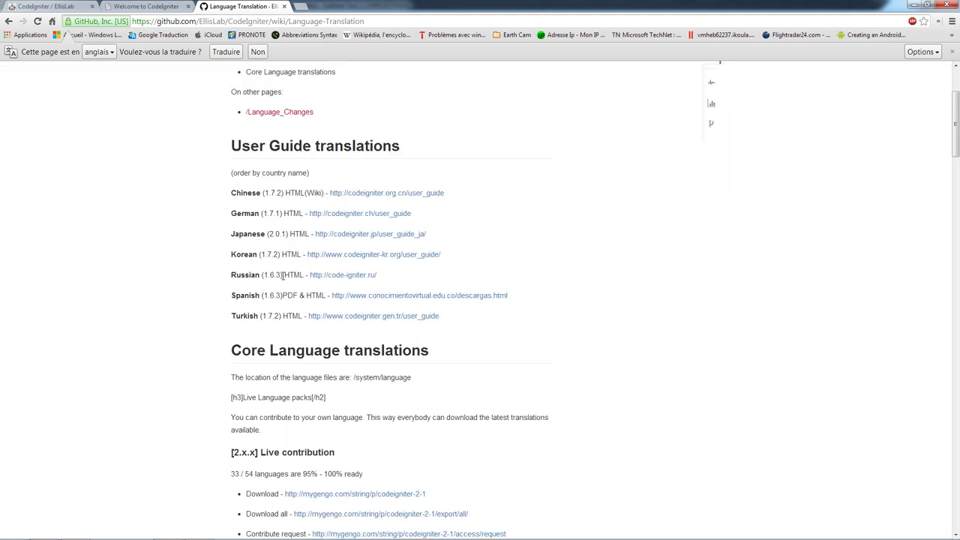
pyautogui.scroll(-3, 285, 398)
pyautogui.scroll(-7, 285, 398)
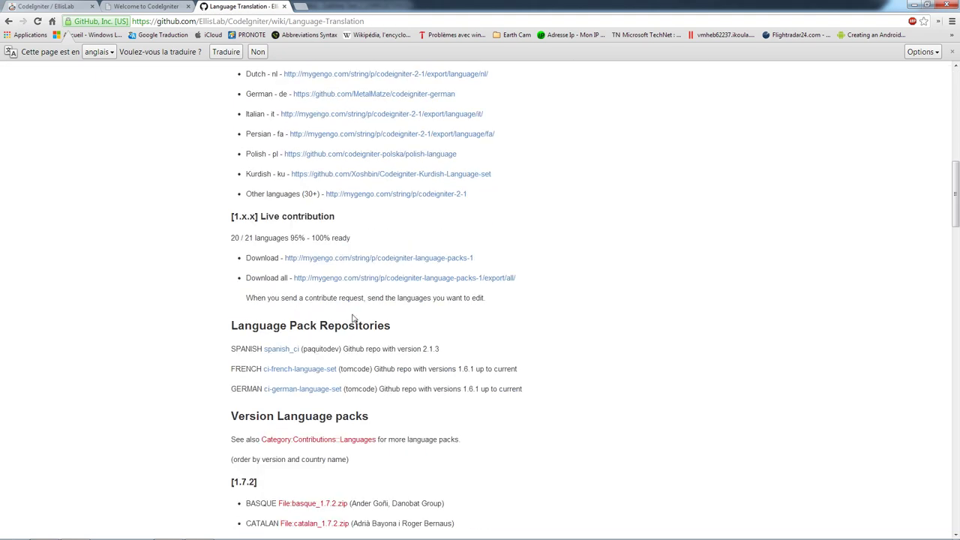
pyautogui.scroll(-2, 353, 321)
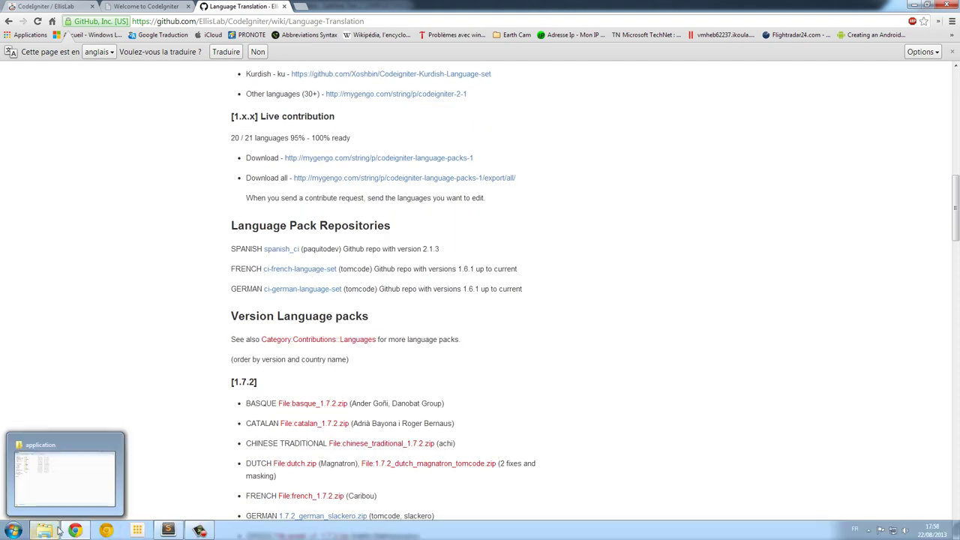
# - Look through the CI system/language and application/language folders, then minimize Explorer
pyautogui.click(44, 530)
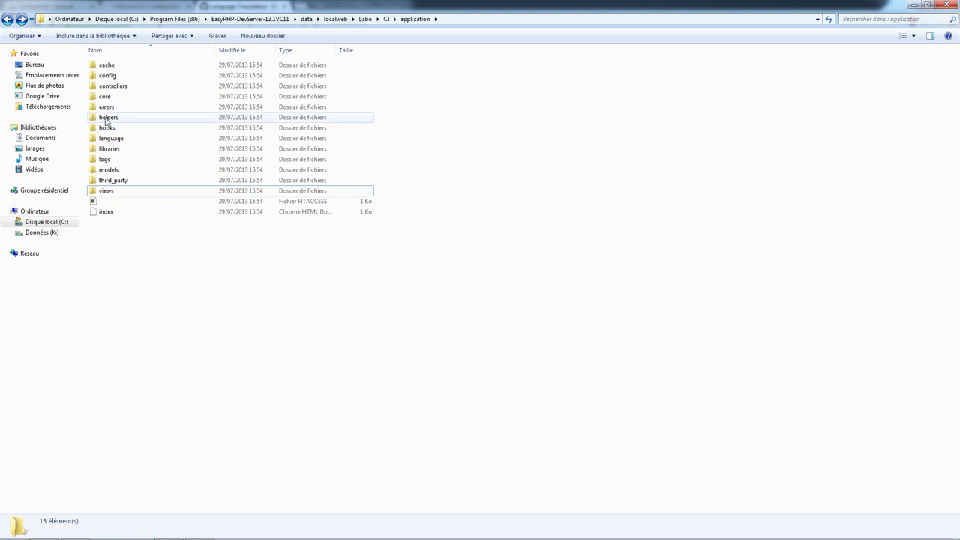
pyautogui.click(9, 18)
pyautogui.doubleClick(104, 75)
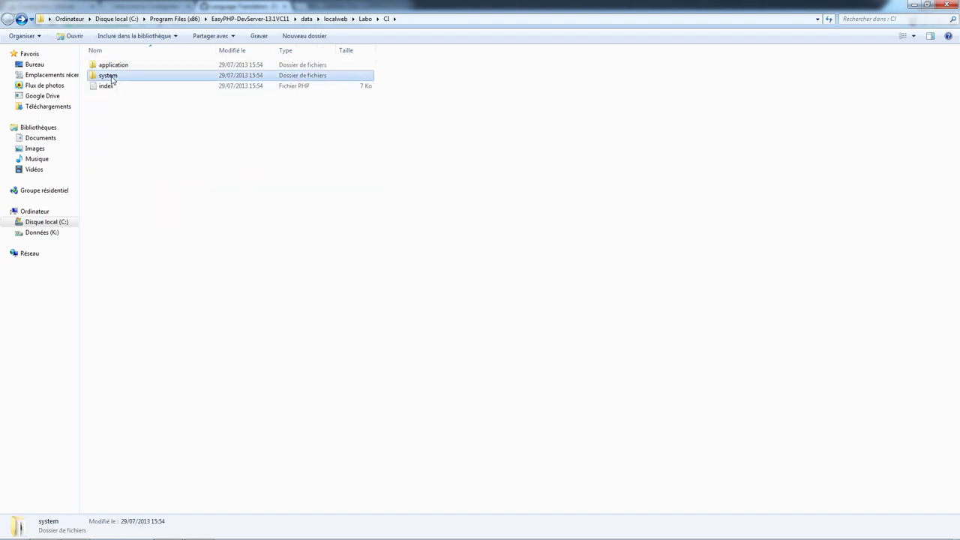
pyautogui.click(120, 108)
pyautogui.doubleClick(120, 107)
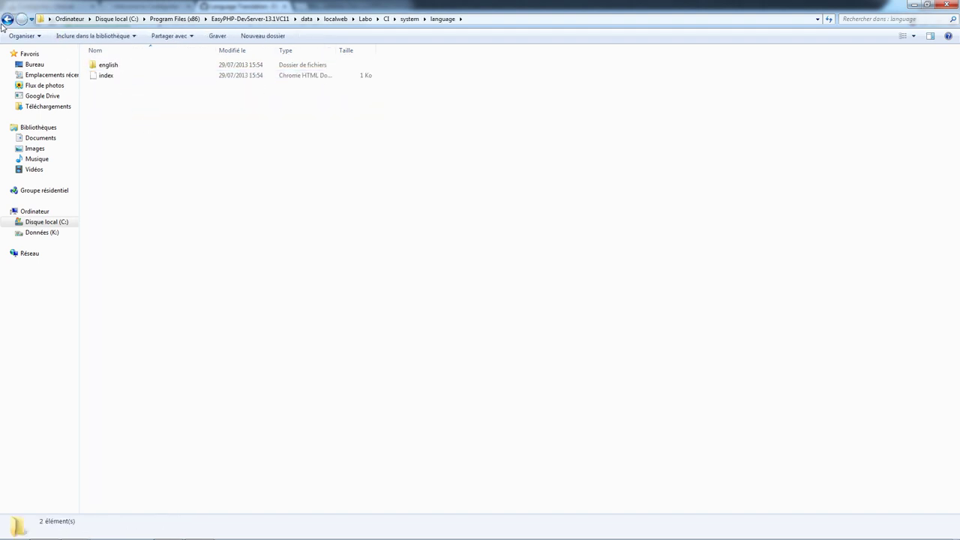
pyautogui.click(8, 20)
pyautogui.click(7, 19)
pyautogui.doubleClick(131, 66)
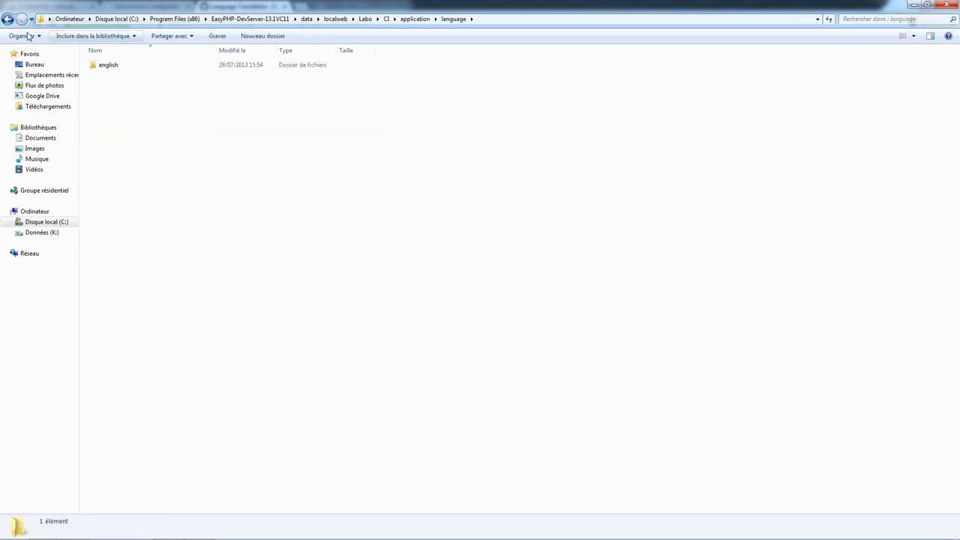
pyautogui.click(8, 19)
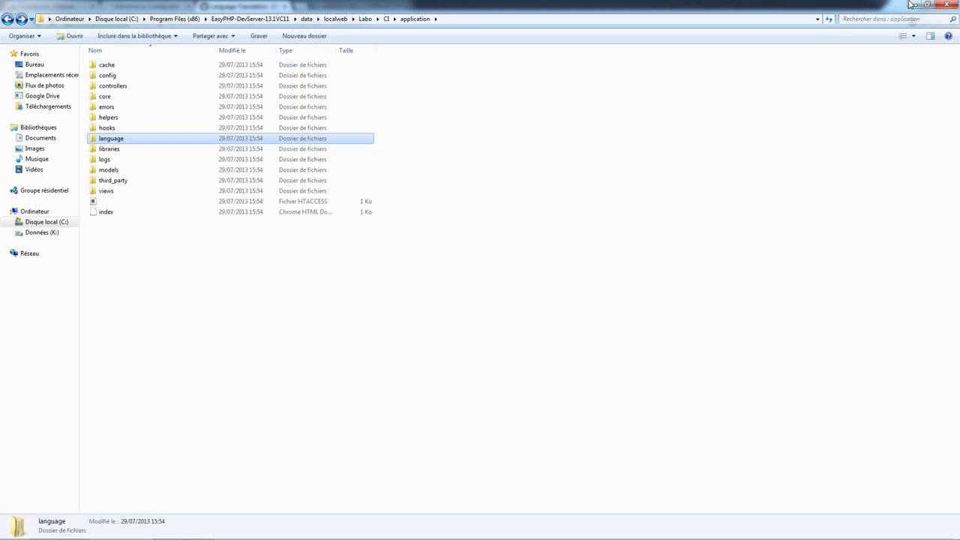
pyautogui.click(913, 5)
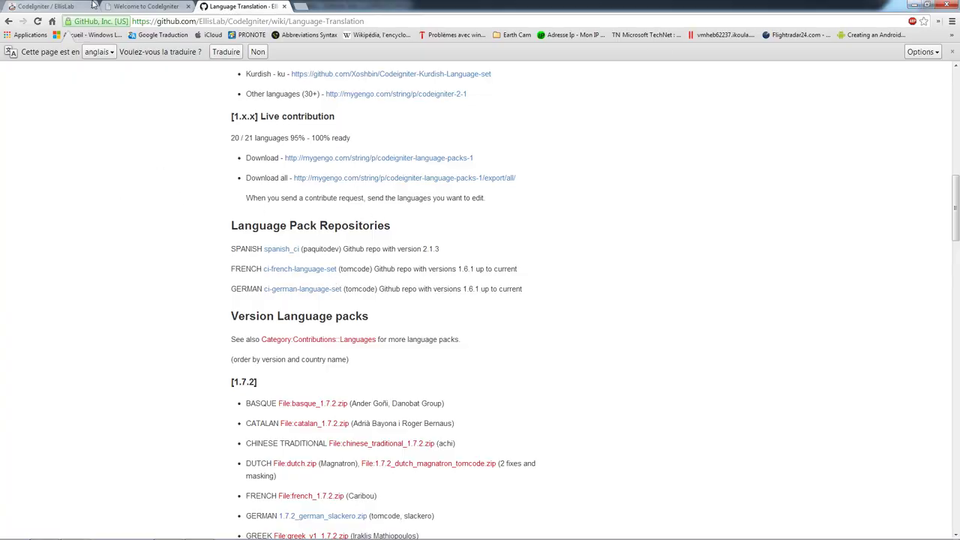
# - Switch Chrome to the Welcome to CodeIgniter tab and minimize it to get back to config.php
pyautogui.click(45, 6)
pyautogui.click(144, 6)
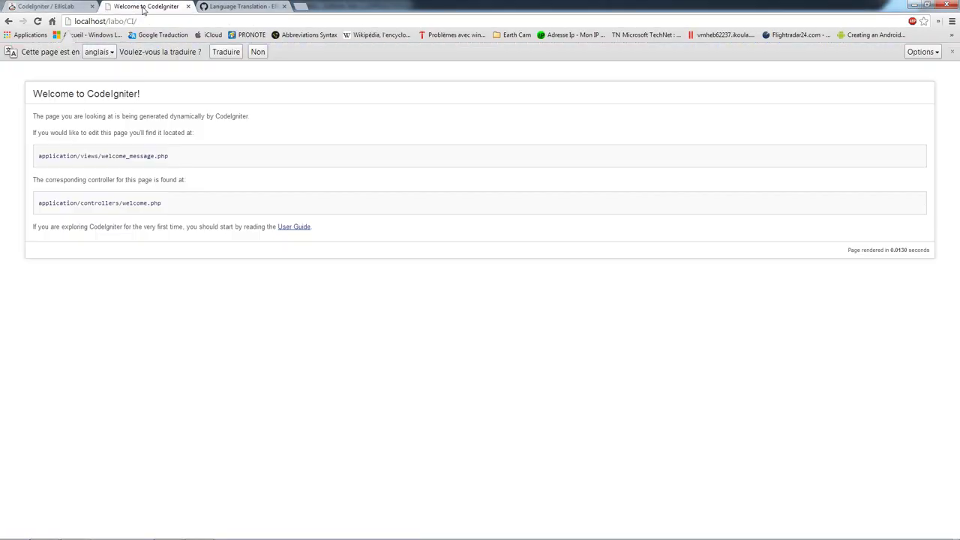
pyautogui.click(913, 5)
pyautogui.click(323, 414)
pyautogui.scroll(-1, 323, 414)
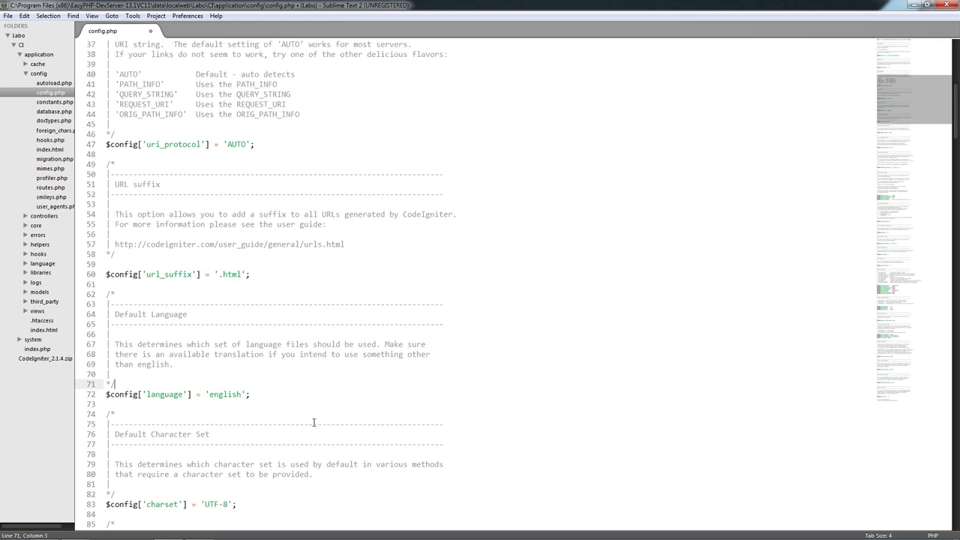
# - Review the language, UTF-8 charset and enable_hooks settings in config.php
pyautogui.click(249, 398)
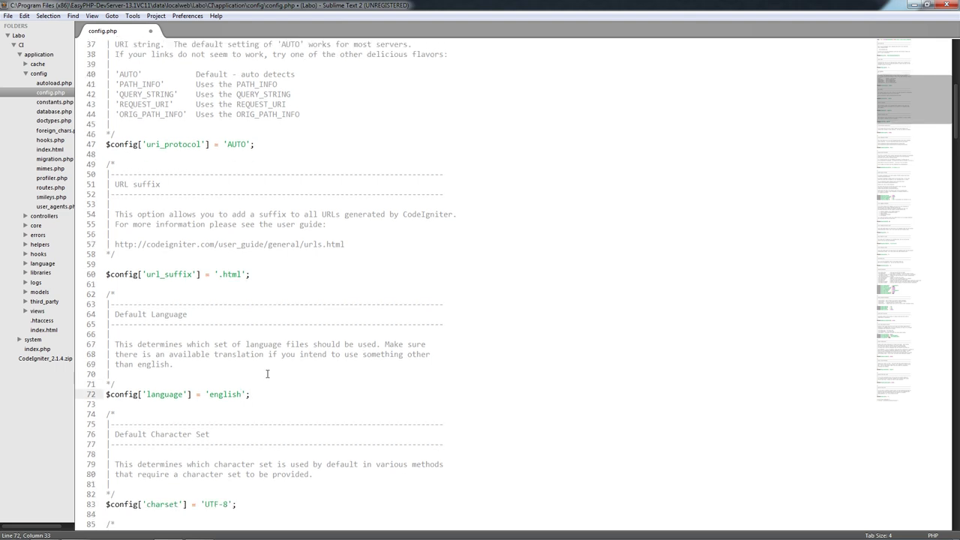
pyautogui.scroll(-3, 257, 400)
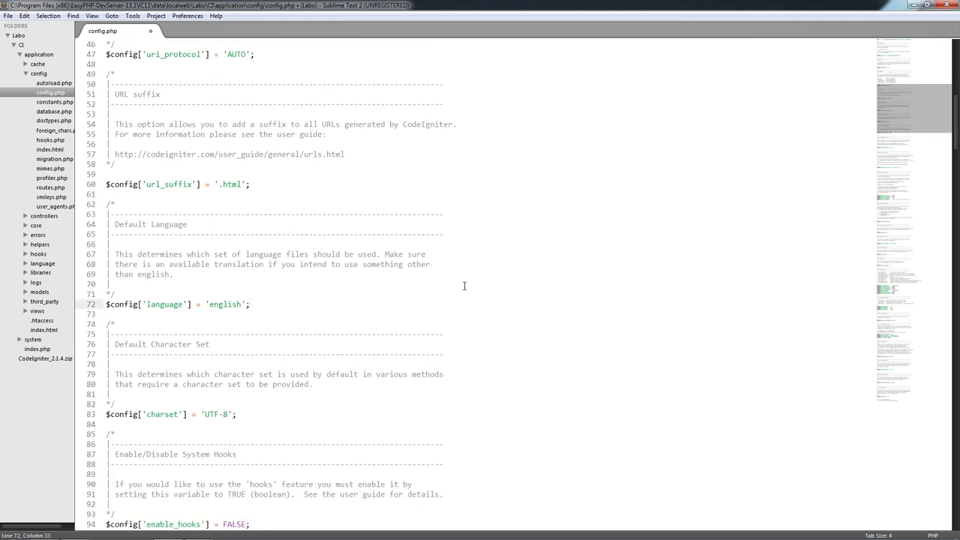
pyautogui.click(242, 417)
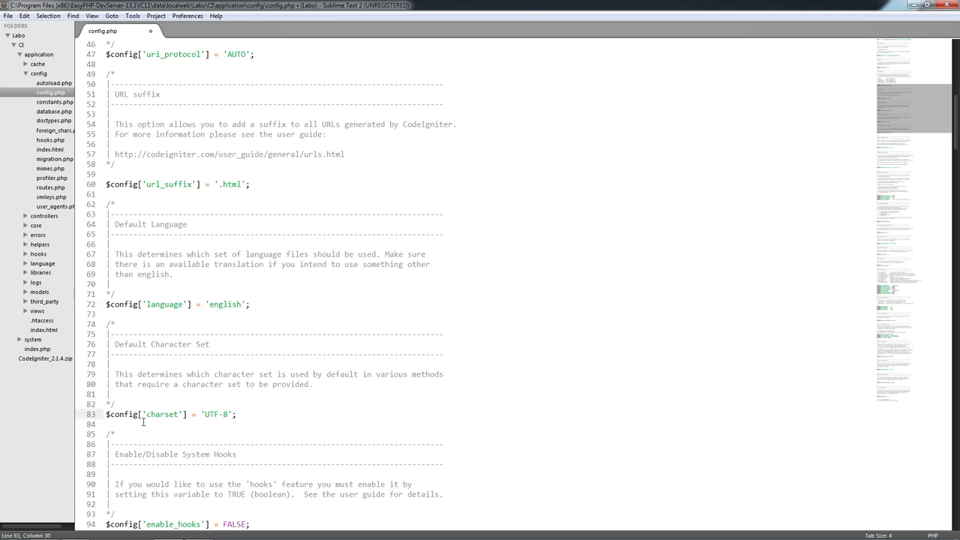
pyautogui.click(231, 415)
pyautogui.scroll(-6, 225, 398)
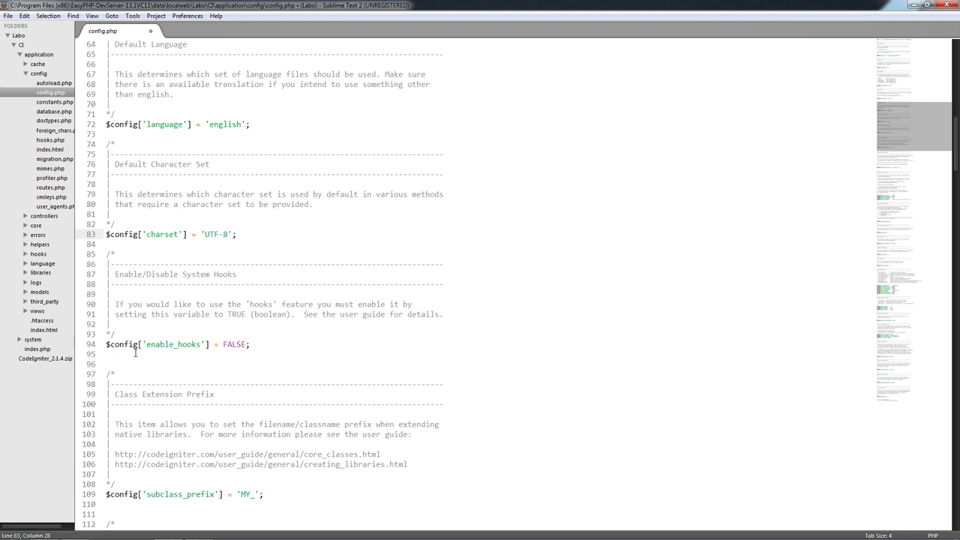
pyautogui.click(159, 348)
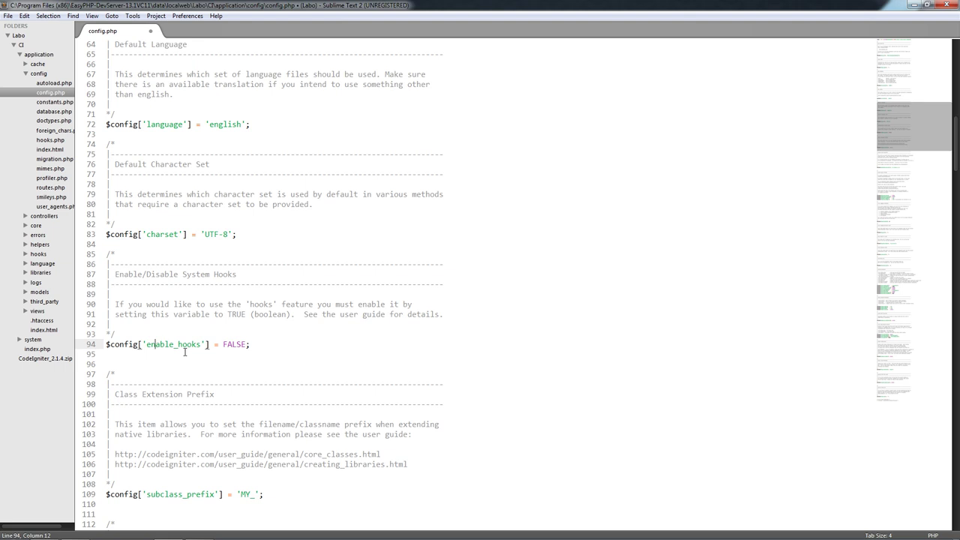
pyautogui.click(259, 354)
pyautogui.scroll(-2, 225, 375)
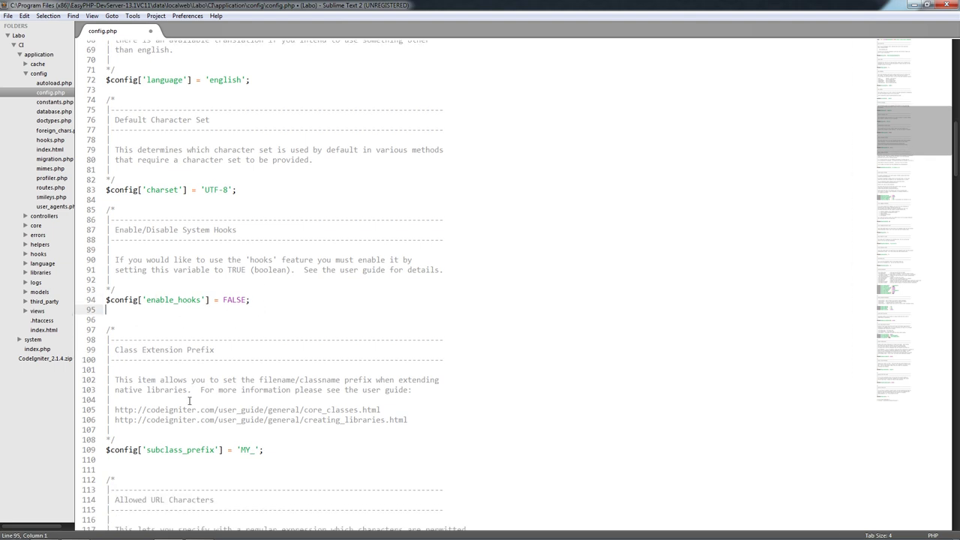
pyautogui.scroll(-3, 214, 382)
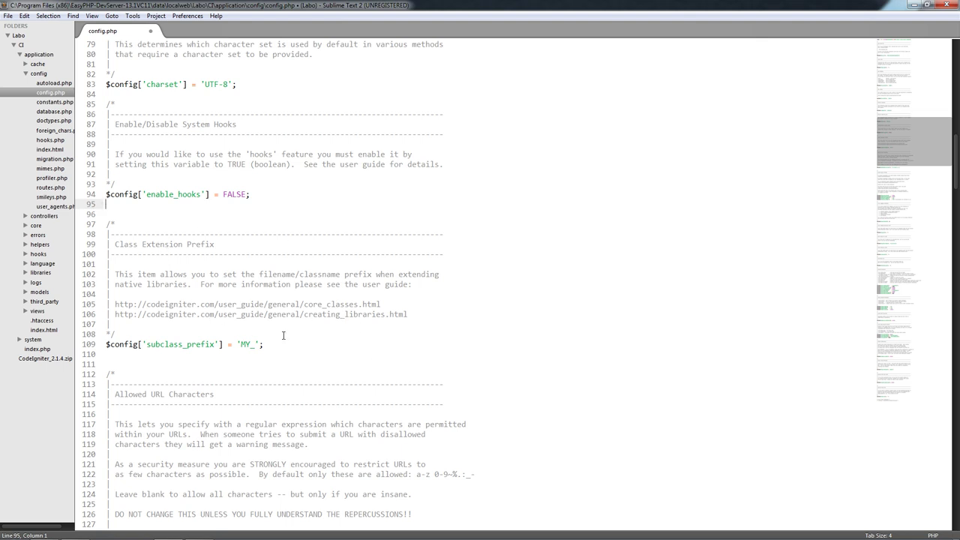
# - Experiment with the subclass prefix, then restore it to 'MY_'
pyautogui.click(250, 345)
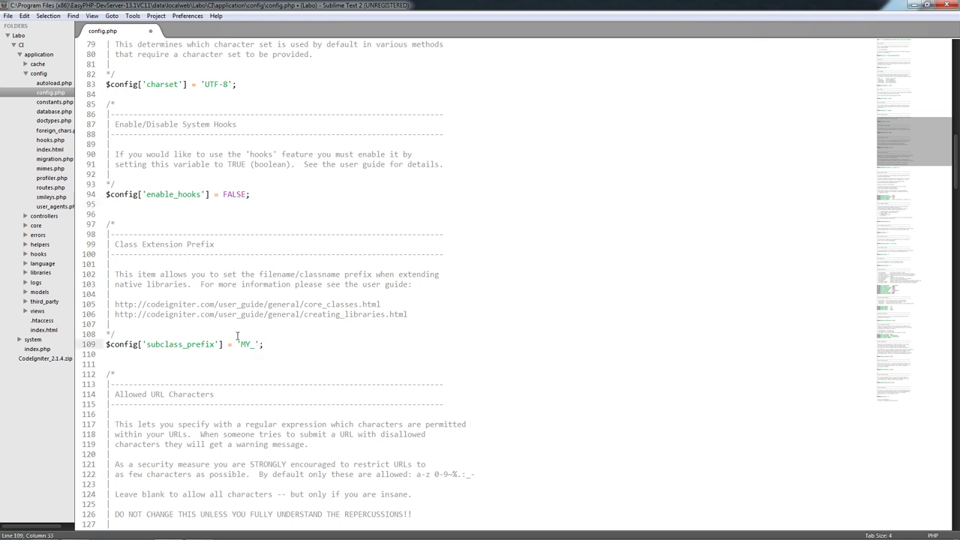
pyautogui.press('BackSpace')
pyautogui.write('OB')
pyautogui.press('BackSpace')
pyautogui.write('N')
pyautogui.press('BackSpace')
pyautogui.press('BackSpace')
pyautogui.write('Y')
pyautogui.scroll(-5, 277, 371)
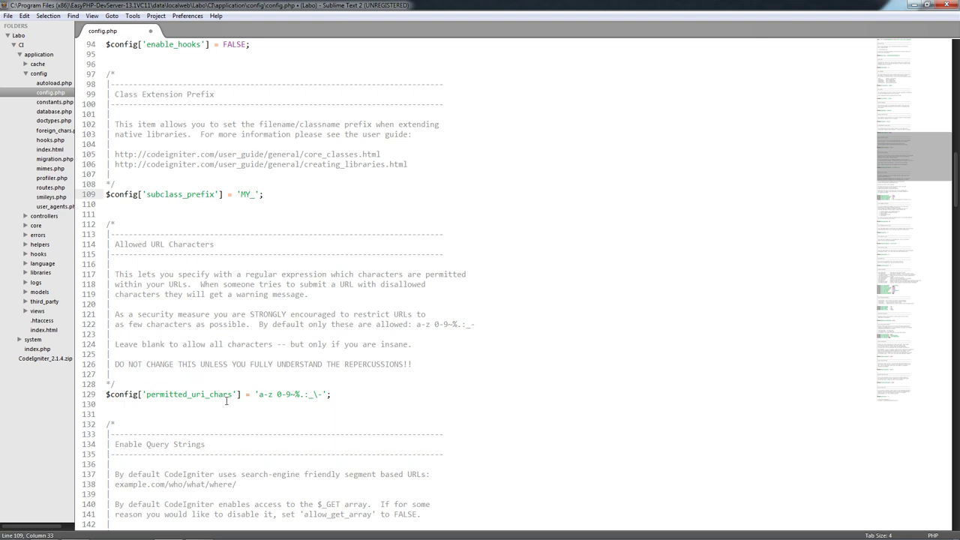
# - Try adding A-Z to permitted_uri_chars, revert to 'a-z 0-9~%.:_\-', and save config.php
pyautogui.click(264, 395)
pyautogui.write('A')
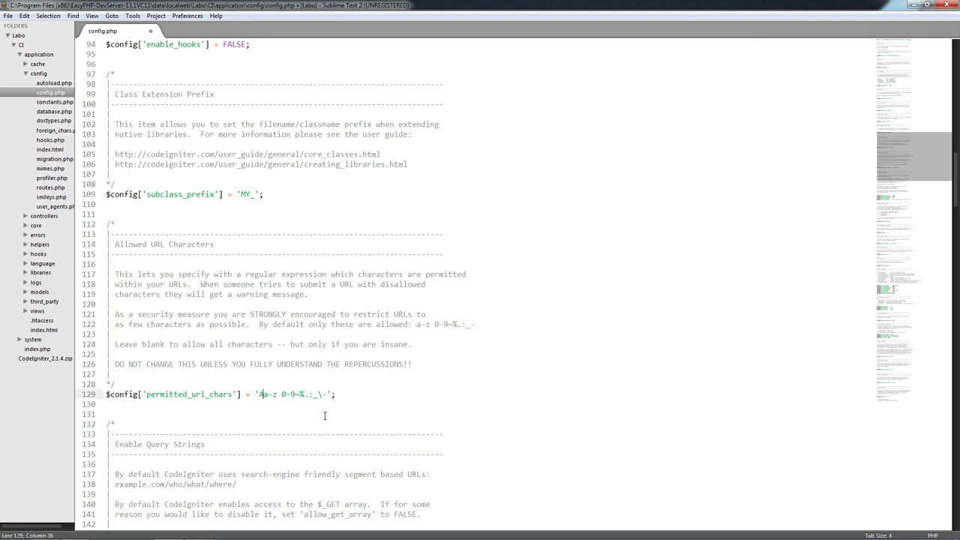
pyautogui.write('-Z')
pyautogui.press('BackSpace')
pyautogui.write('Y')
pyautogui.press('BackSpace')
pyautogui.press('BackSpace')
pyautogui.press('BackSpace')
pyautogui.press('Delete')
pyautogui.hotkey('ctrl', 's')
pyautogui.scroll(-8, 324, 415)
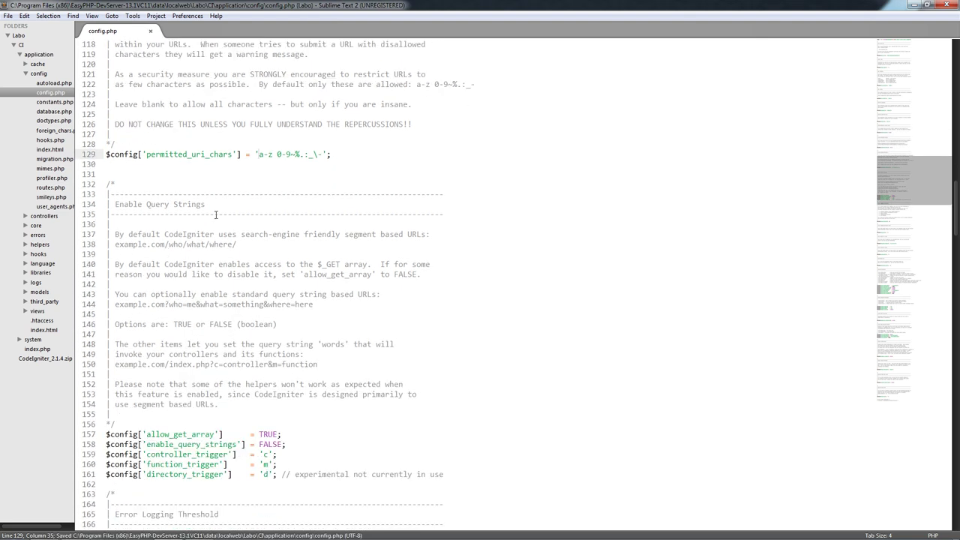
# - Scroll down past the directory_trigger settings toward the Encryption Key section of config.php
pyautogui.scroll(-3, 190, 335)
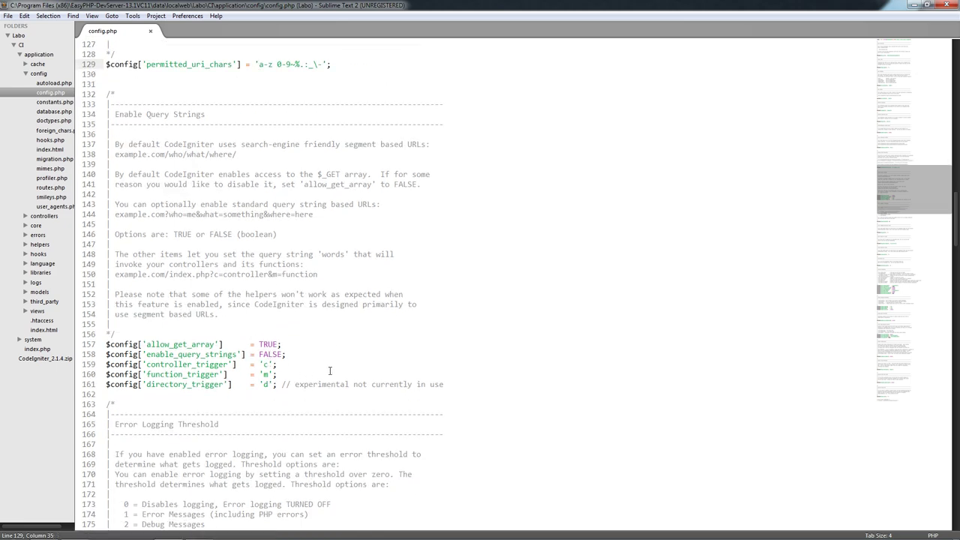
pyautogui.click(160, 385)
pyautogui.scroll(-6, 286, 387)
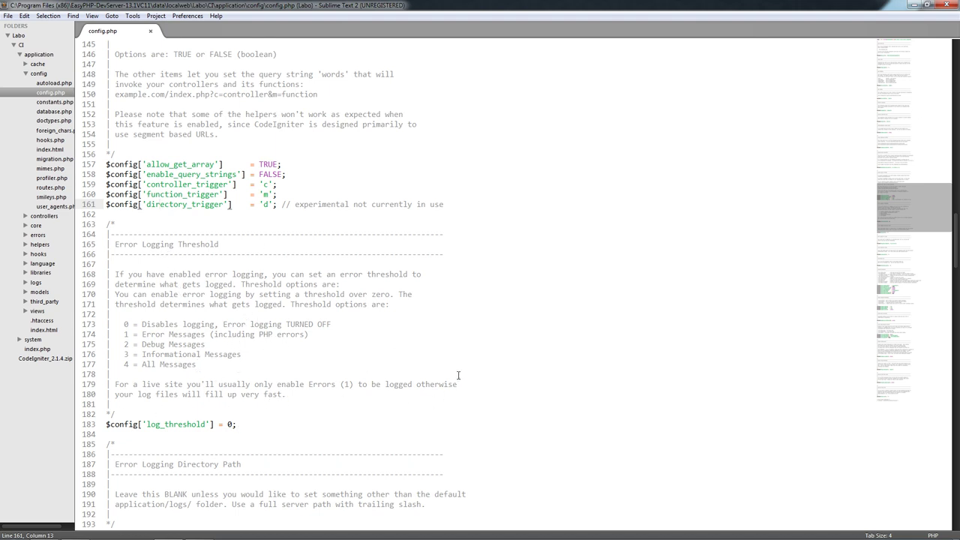
pyautogui.scroll(-1, 222, 316)
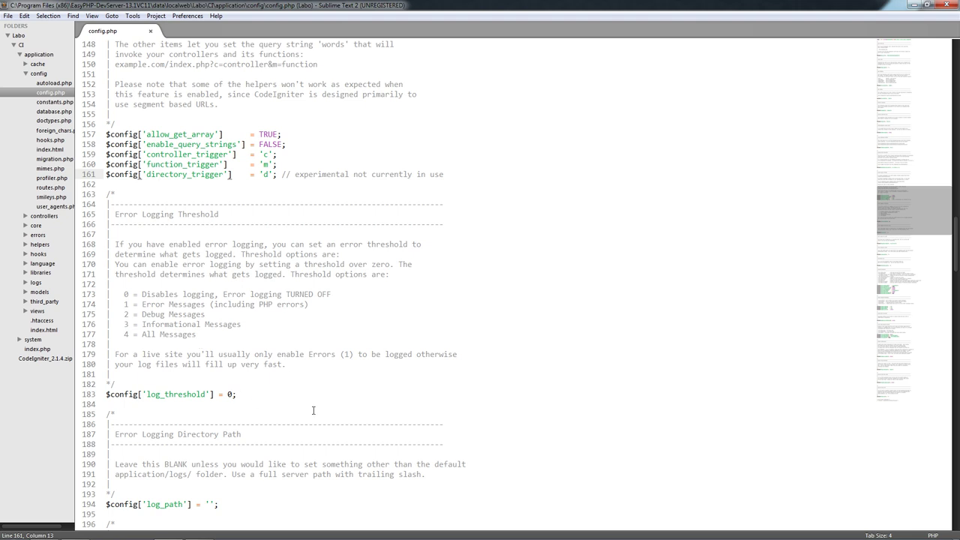
pyautogui.click(141, 294)
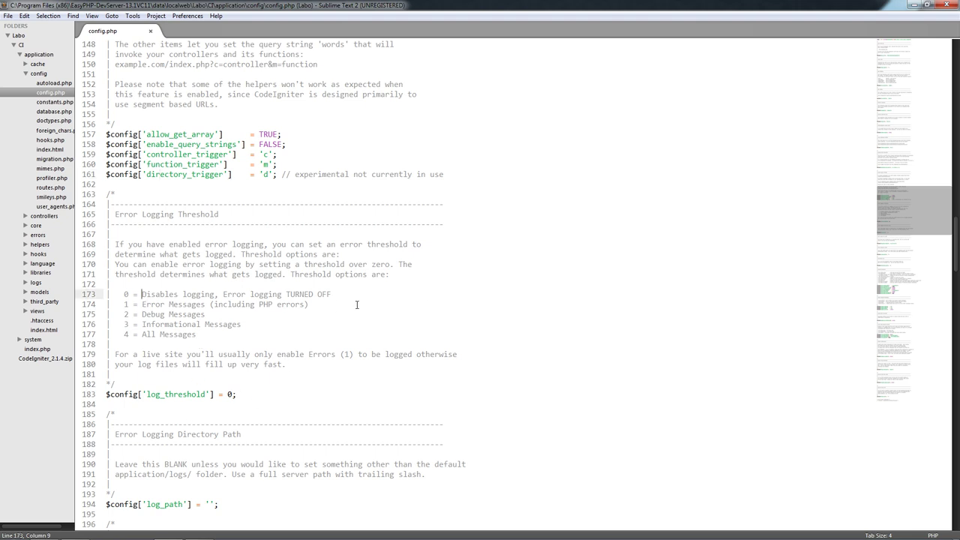
pyautogui.scroll(-3, 343, 320)
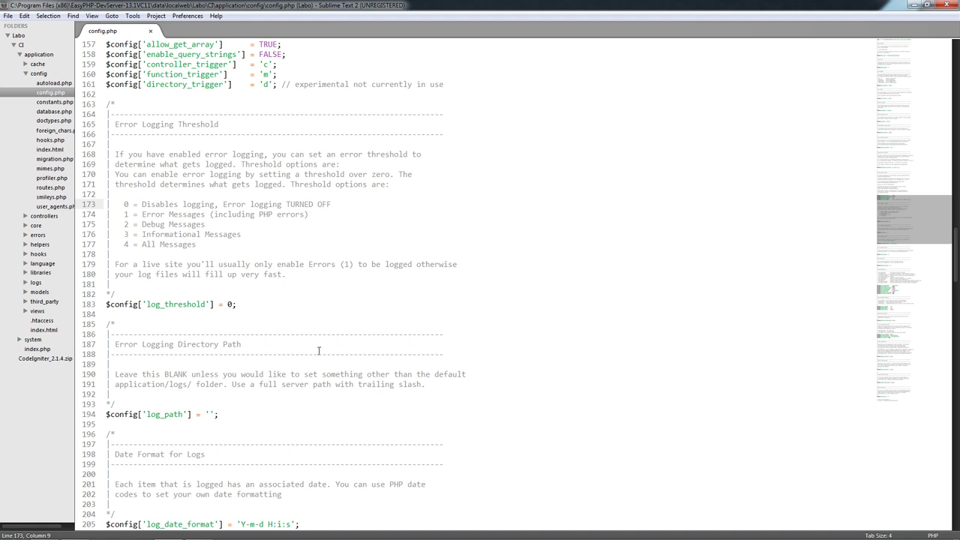
pyautogui.scroll(-5, 244, 364)
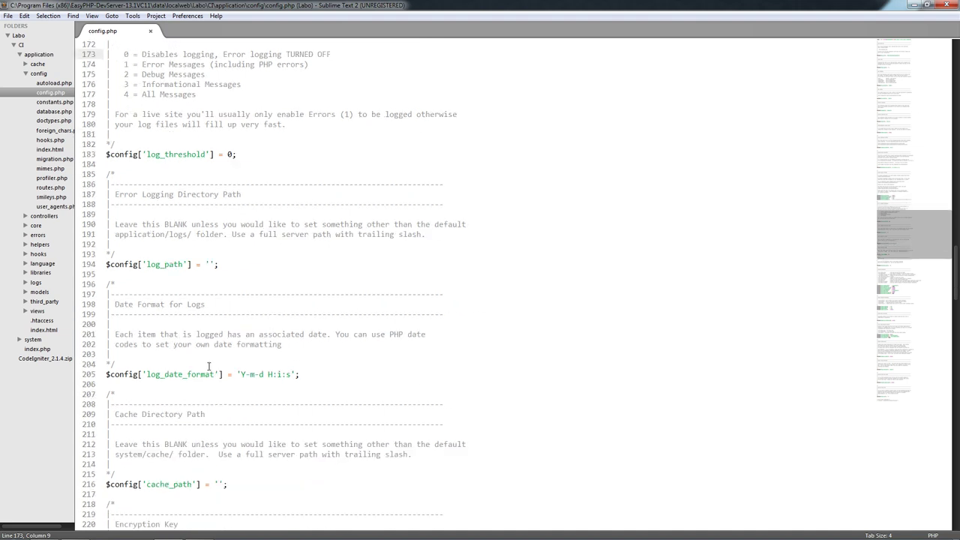
pyautogui.scroll(-1, 148, 201)
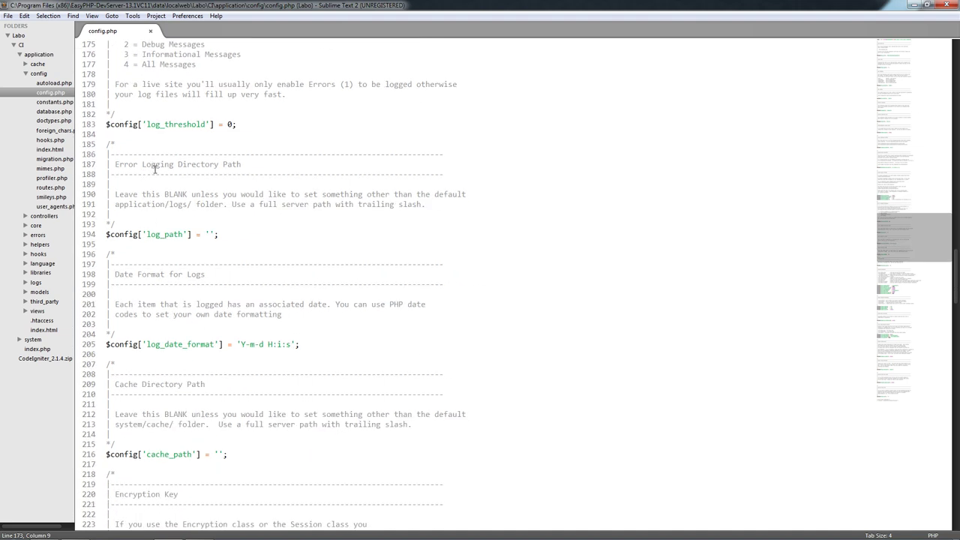
pyautogui.scroll(-3, 210, 225)
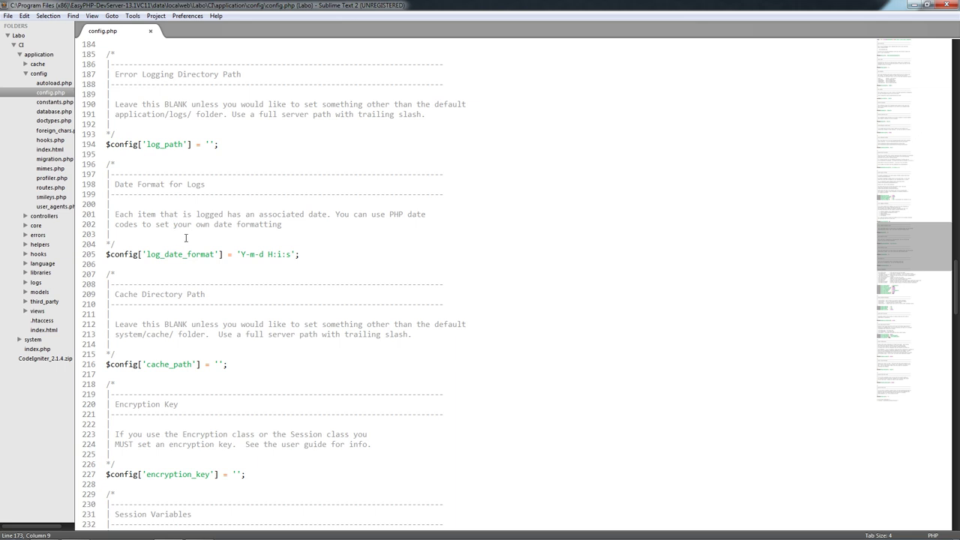
pyautogui.scroll(-2, 218, 269)
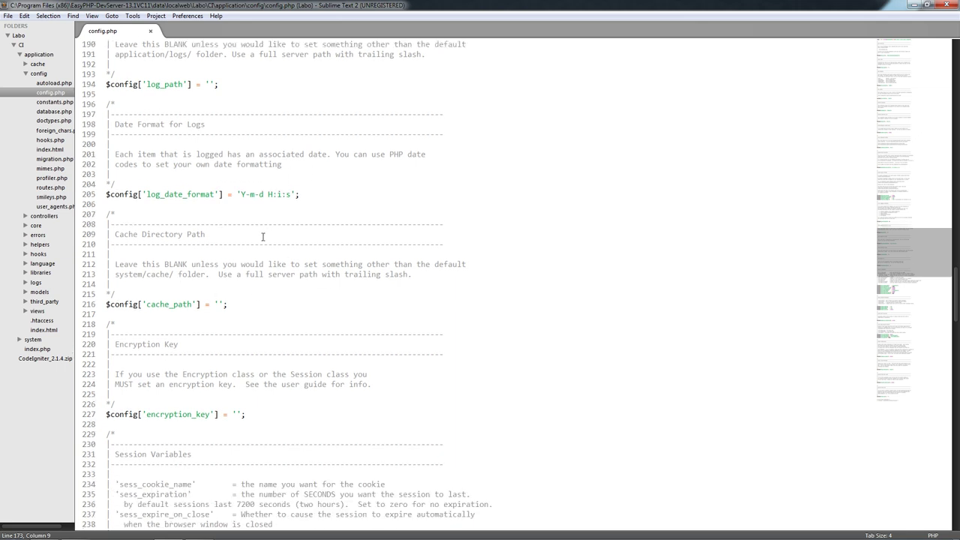
pyautogui.scroll(-3, 181, 272)
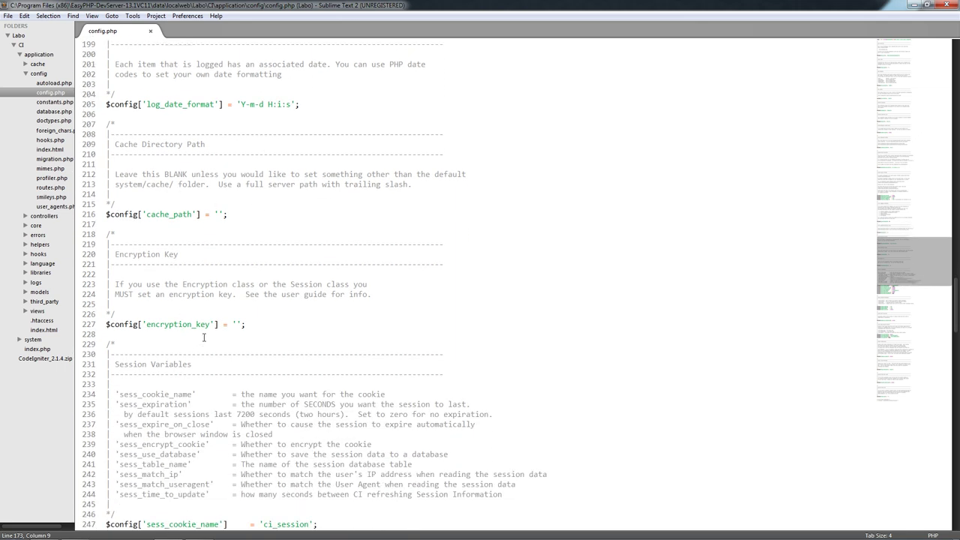
# - Place the caret between the empty quotes of $config['encryption_key'] on line 227
pyautogui.moveTo(216, 264); pyautogui.dragTo(105, 255)
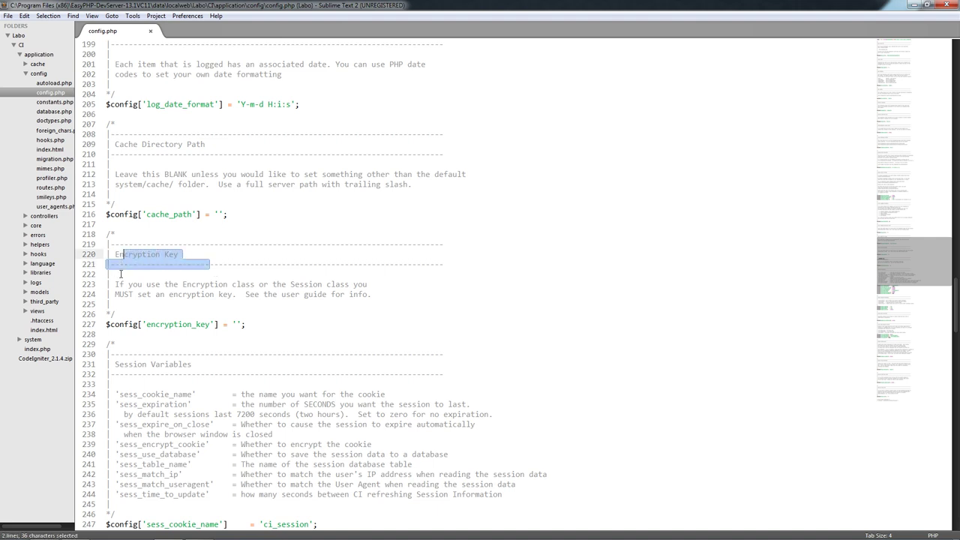
pyautogui.click(120, 255)
pyautogui.click(237, 324)
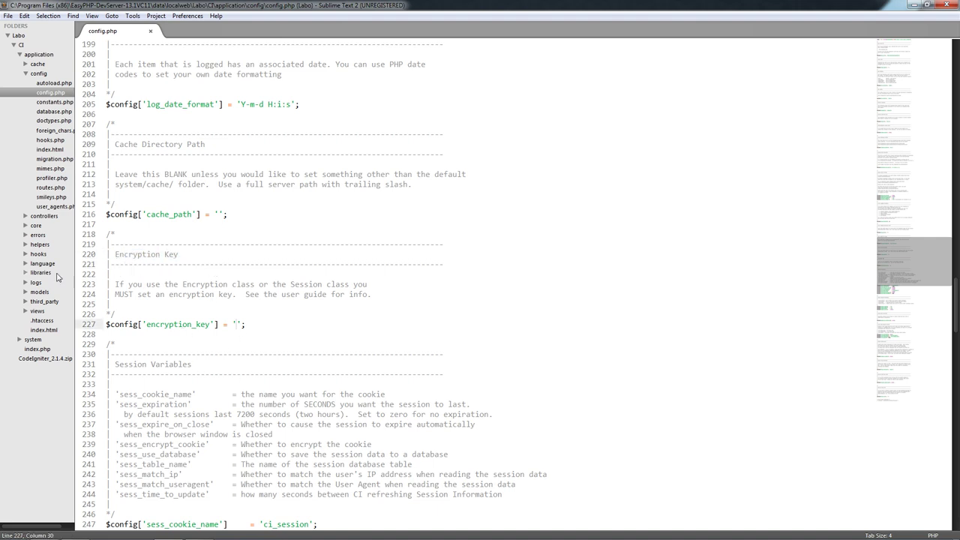
pyautogui.scroll(-14, 352, 331)
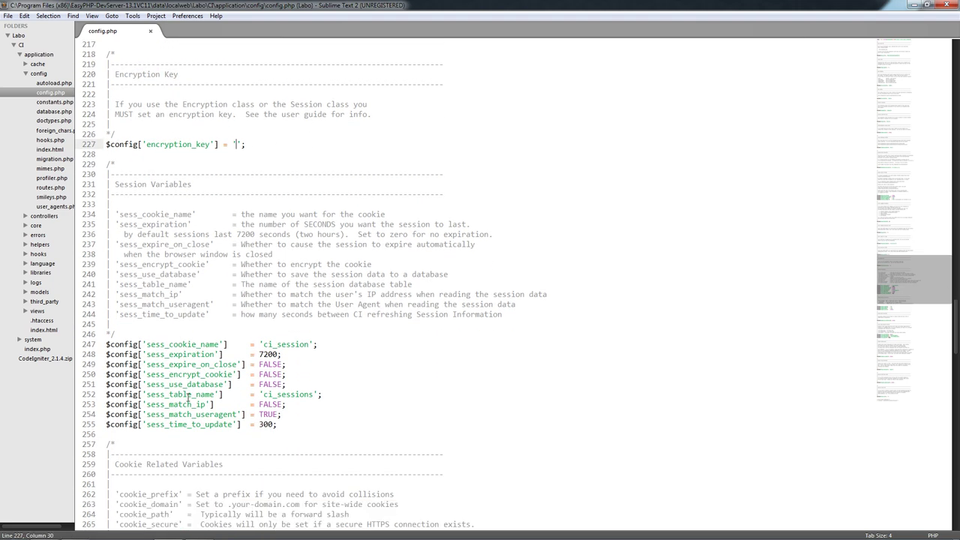
pyautogui.scroll(-3, 192, 453)
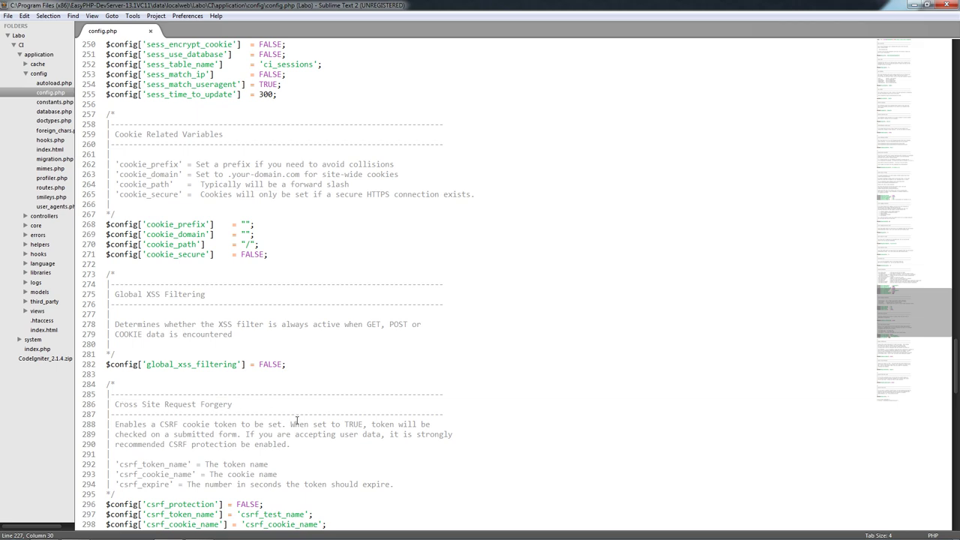
pyautogui.scroll(12, 324, 335)
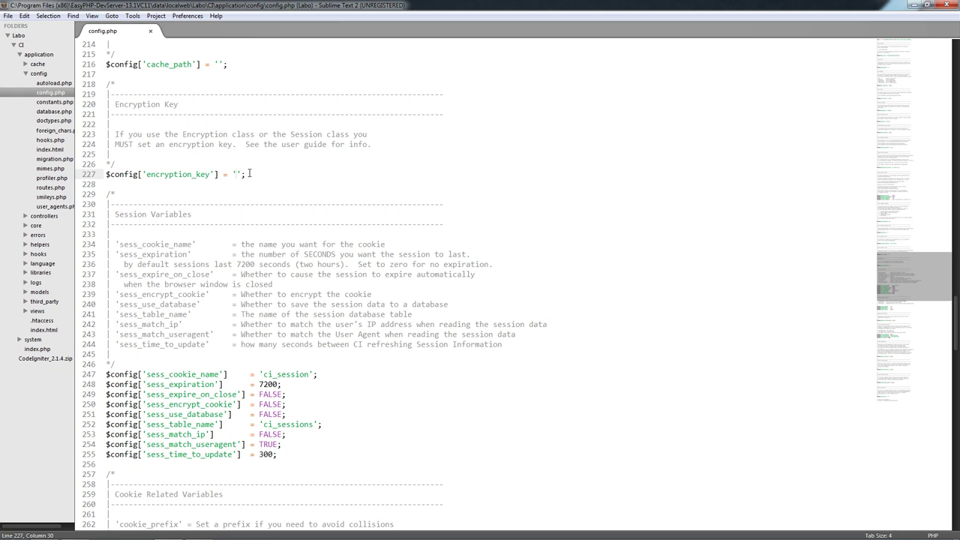
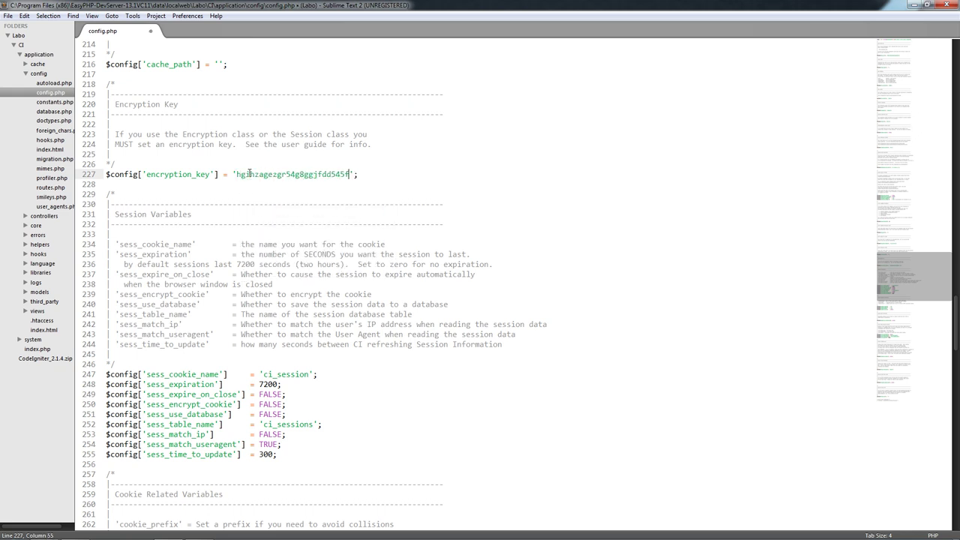
# - Enter a random letters-and-digits key as encryption_key, remove the stray line break, and save
pyautogui.press('Return')
pyautogui.press('Return')
pyautogui.press('Return')
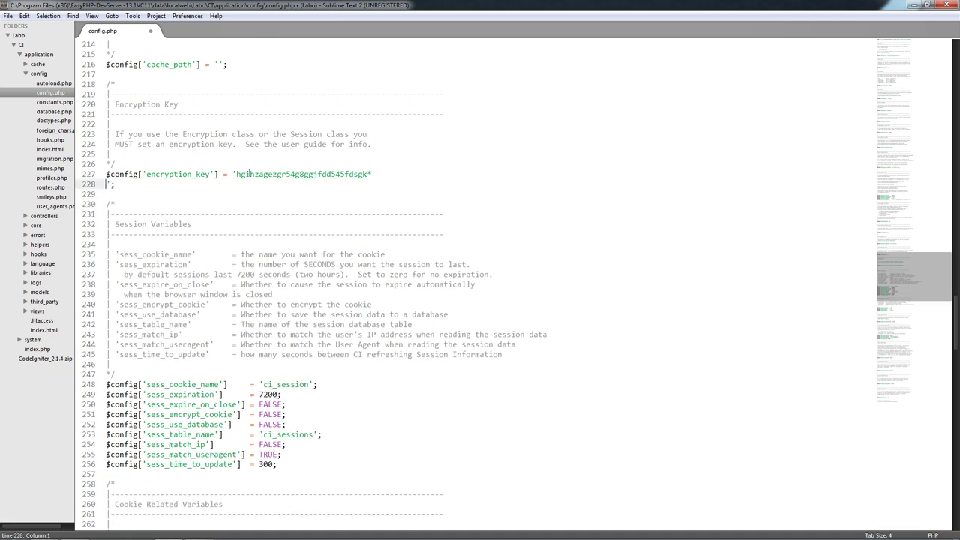
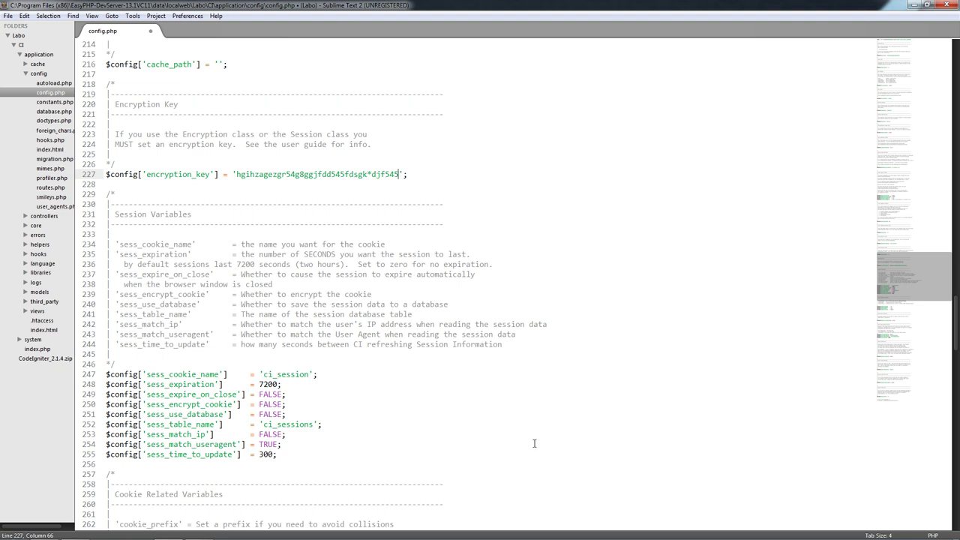
pyautogui.hotkey('ctrl', 's')
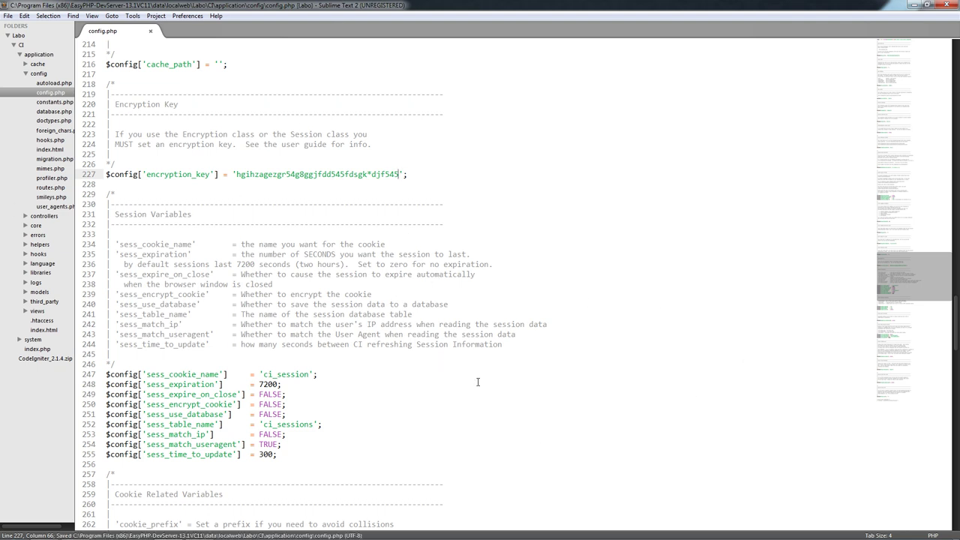
pyautogui.scroll(-1, 196, 173)
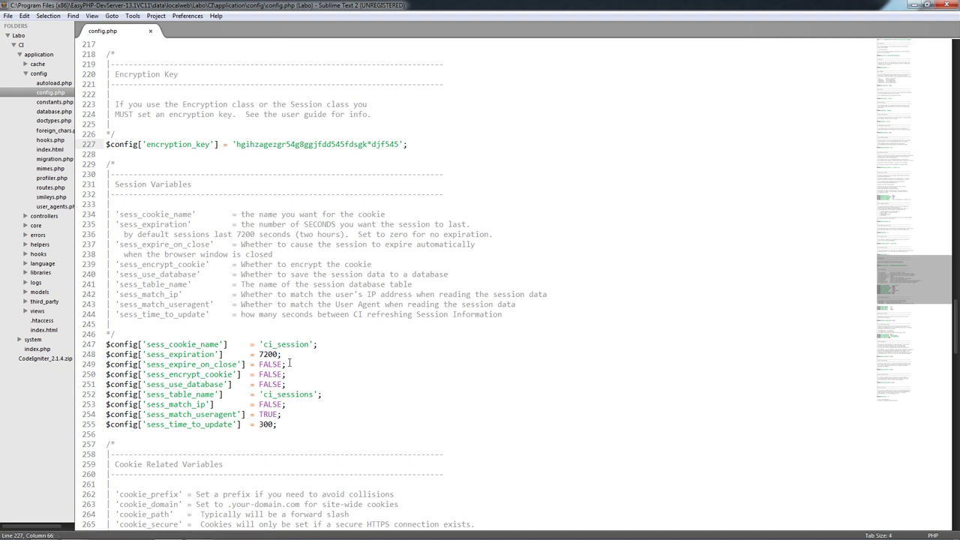
pyautogui.click(239, 144)
pyautogui.moveTo(236, 143); pyautogui.dragTo(425, 154)
pyautogui.click(398, 174)
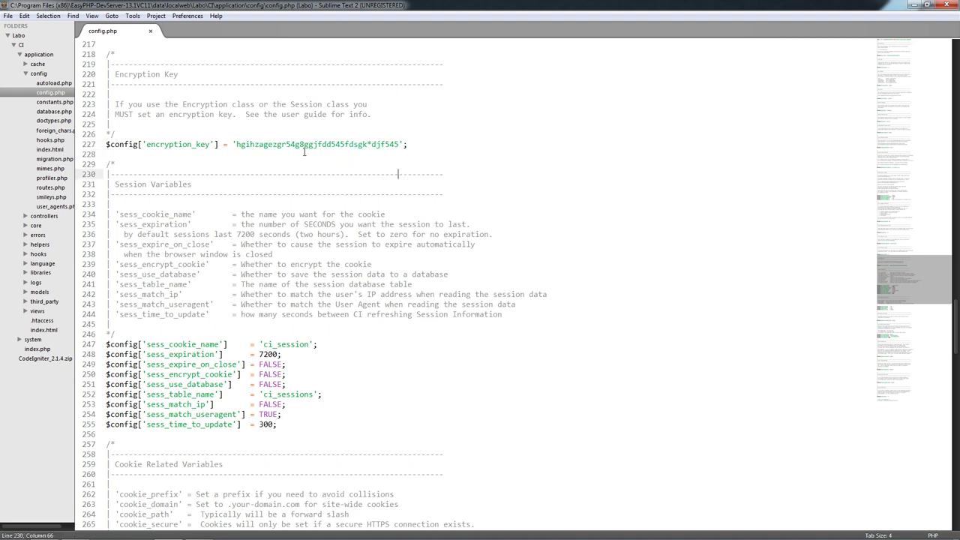
pyautogui.scroll(-1, 193, 183)
pyautogui.click(175, 184)
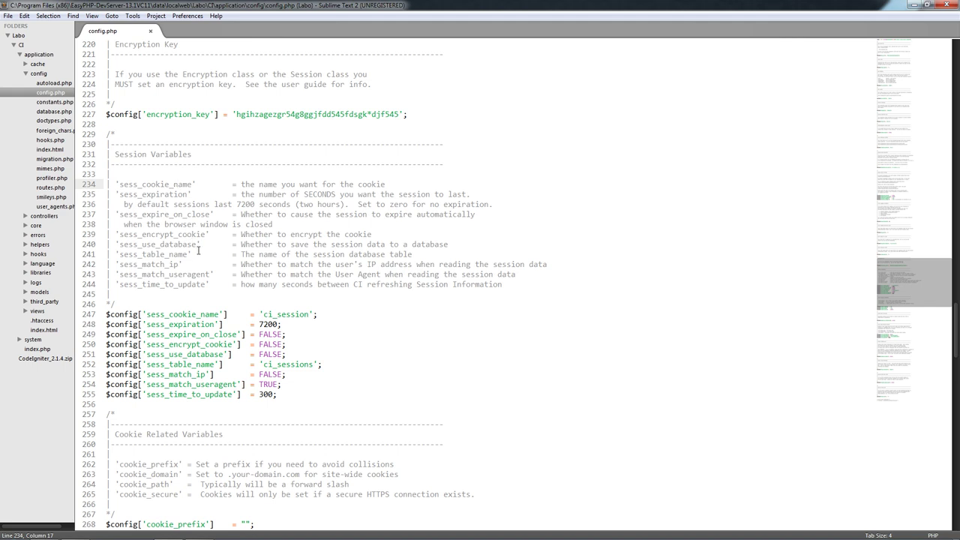
pyautogui.click(296, 397)
pyautogui.hotkey('shift', 'Up')
pyautogui.hotkey('shift', 'Up')
pyautogui.hotkey('shift', 'Up')
pyautogui.hotkey('shift', 'Up')
pyautogui.hotkey('shift', 'Up')
pyautogui.hotkey('shift', 'Up')
pyautogui.hotkey('shift', 'Up')
pyautogui.hotkey('shift', 'Up')
pyautogui.hotkey('shift', 'Home')
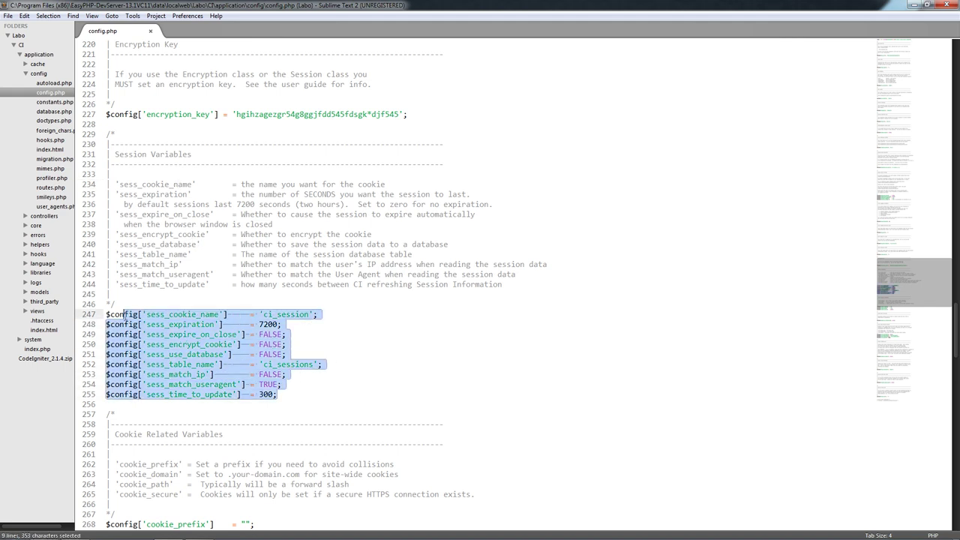
pyautogui.press('Down')
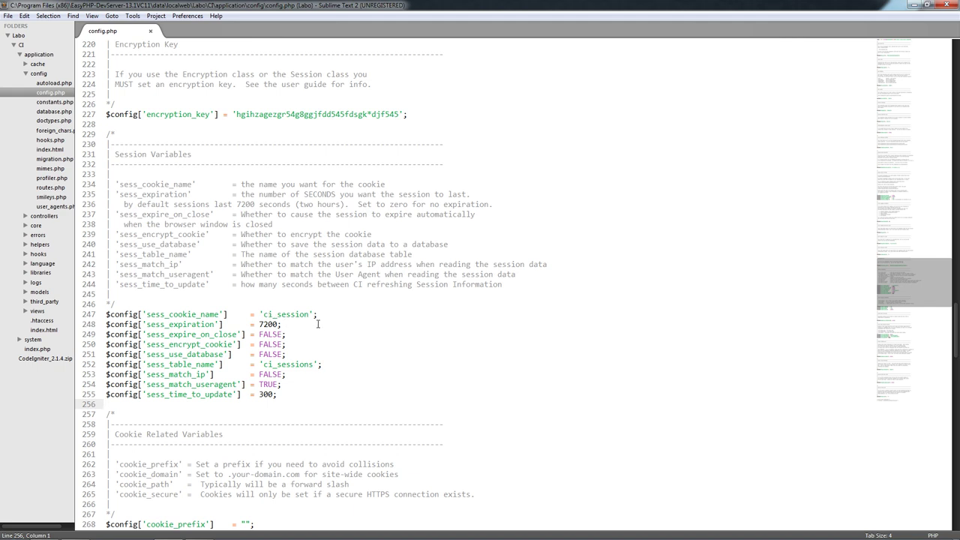
pyautogui.click(273, 315)
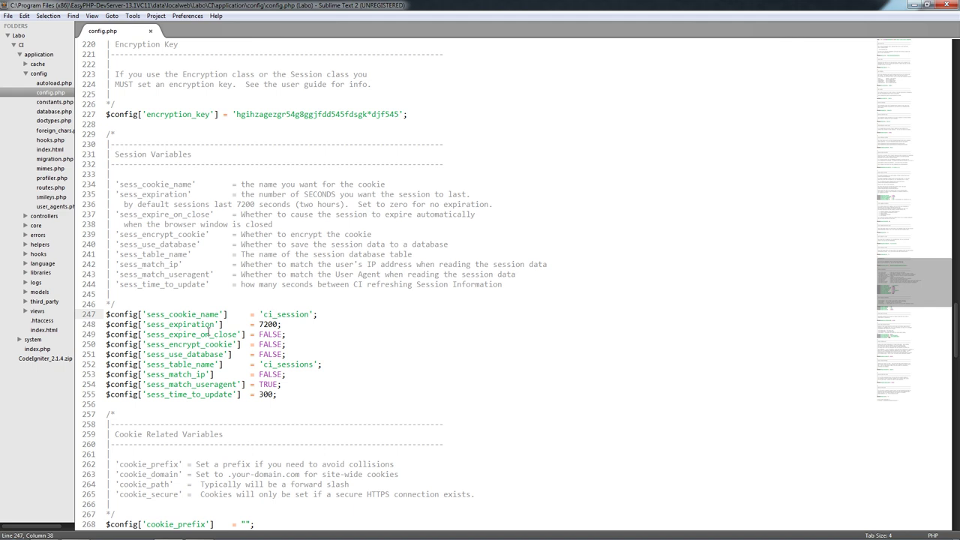
pyautogui.moveTo(268, 325); pyautogui.dragTo(259, 324)
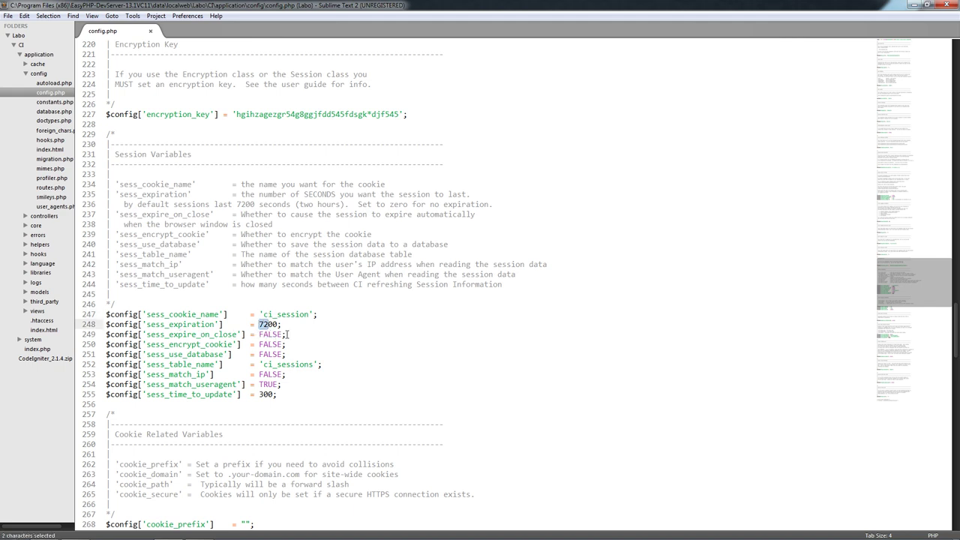
pyautogui.click(283, 326)
pyautogui.moveTo(236, 205); pyautogui.dragTo(360, 214)
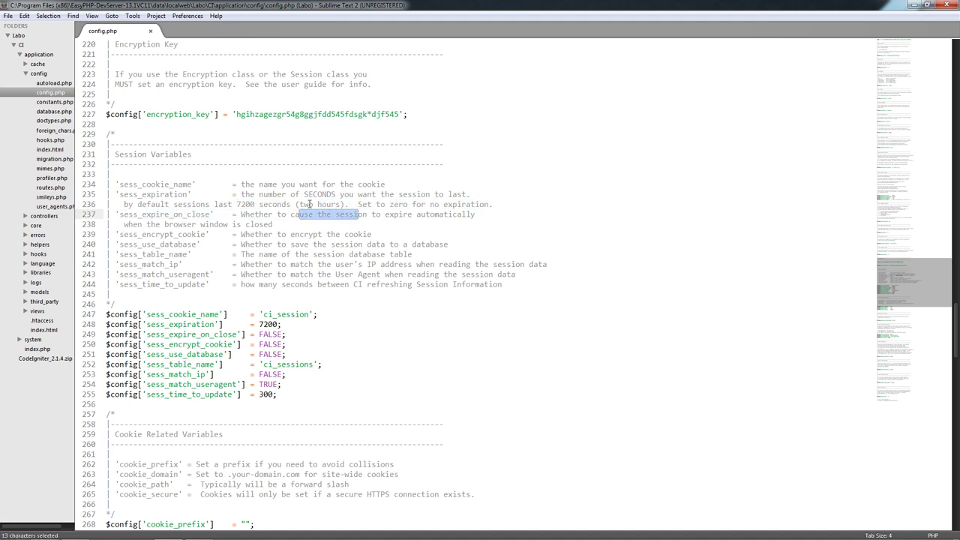
pyautogui.moveTo(300, 204); pyautogui.dragTo(332, 204)
pyautogui.click(337, 266)
pyautogui.click(298, 338)
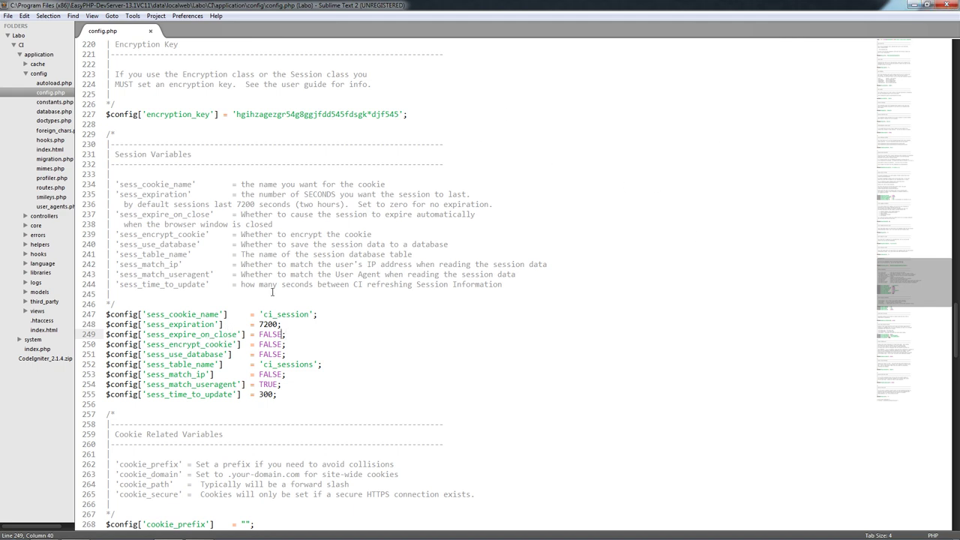
# - Change sess_expire_on_close from FALSE to TRUE
pyautogui.press('BackSpace')
pyautogui.press('BackSpace')
pyautogui.press('BackSpace')
pyautogui.press('BackSpace')
pyautogui.press('BackSpace')
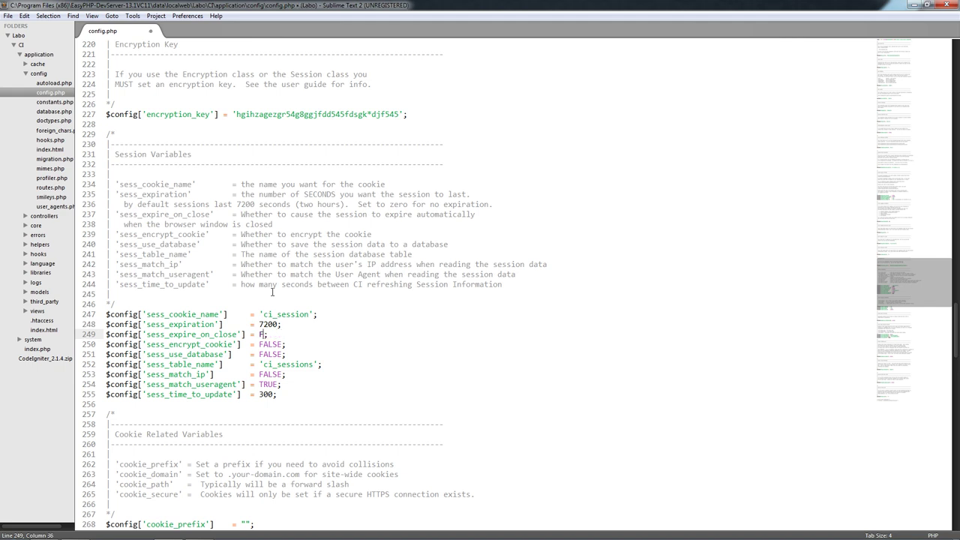
pyautogui.write('TRUE')
pyautogui.press('BackSpace')
pyautogui.press('BackSpace')
pyautogui.write('UE')
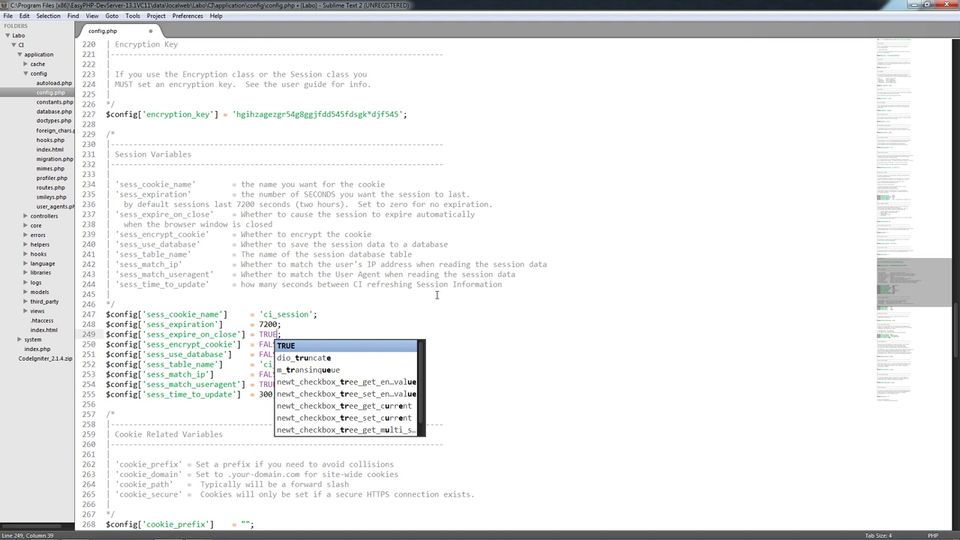
pyautogui.click(368, 298)
# - Change sess_encrypt_cookie from FALSE to TRUE using the autocomplete suggestion
pyautogui.click(165, 345)
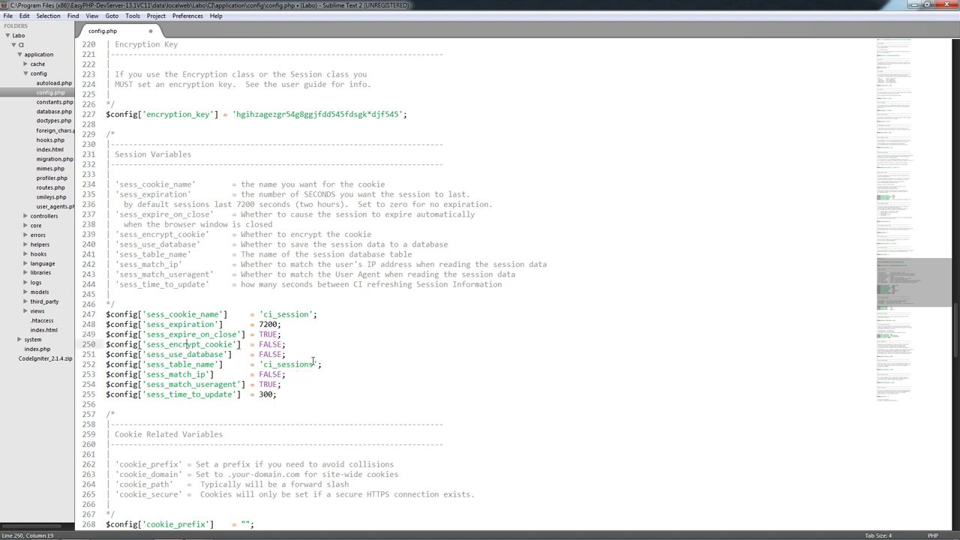
pyautogui.click(290, 347)
pyautogui.press('BackSpace')
pyautogui.press('BackSpace')
pyautogui.press('BackSpace')
pyautogui.press('BackSpace')
pyautogui.press('BackSpace')
pyautogui.write('TRU')
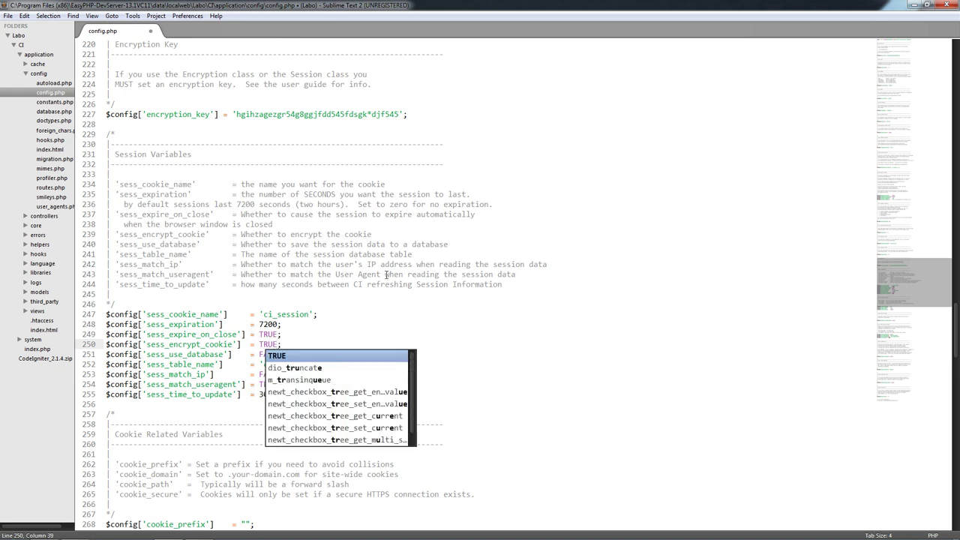
pyautogui.press('Return')
pyautogui.moveTo(387, 264); pyautogui.dragTo(382, 264)
pyautogui.click(263, 235)
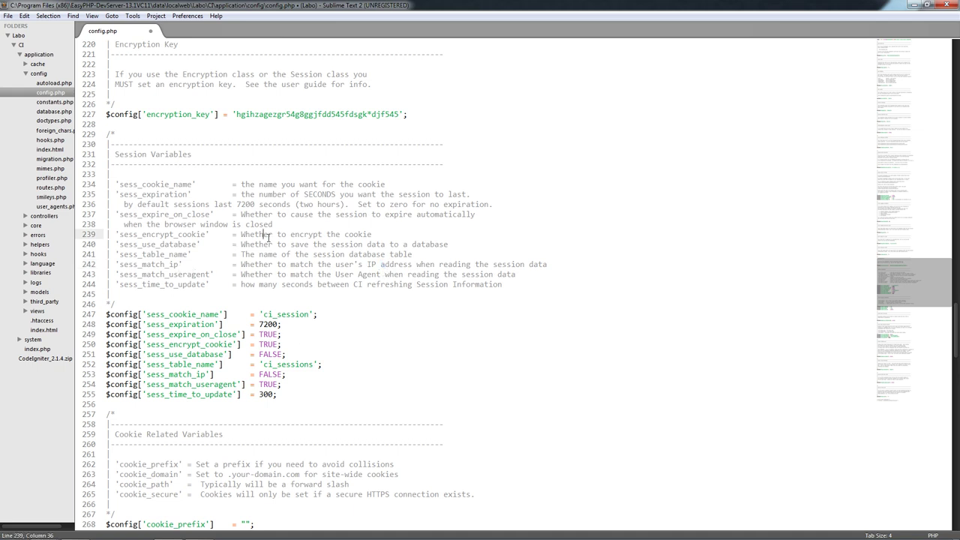
# - Review the sess_use_database, ci_sessions table and sess_match_ip settings, leaving them unchanged
pyautogui.scroll(-1, 268, 362)
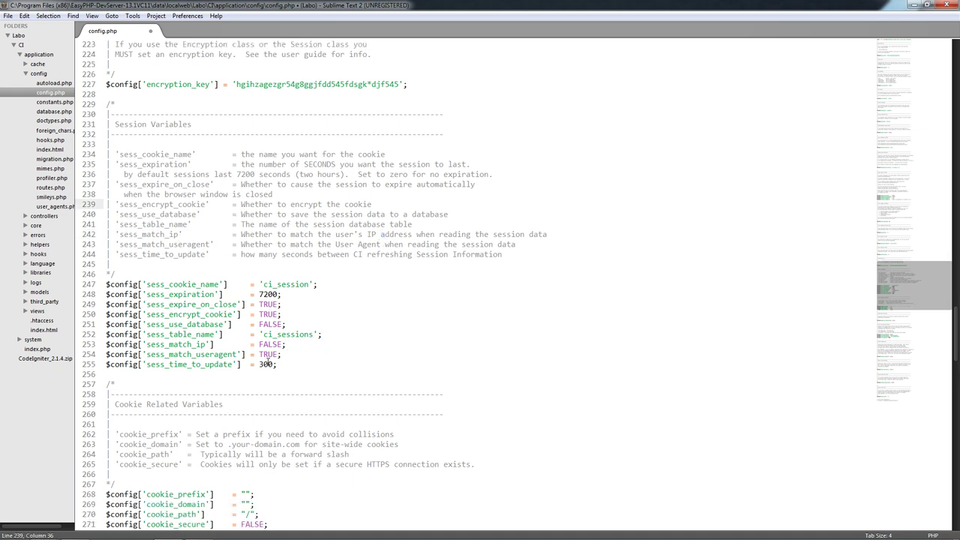
pyautogui.click(171, 328)
pyautogui.click(217, 333)
pyautogui.click(284, 324)
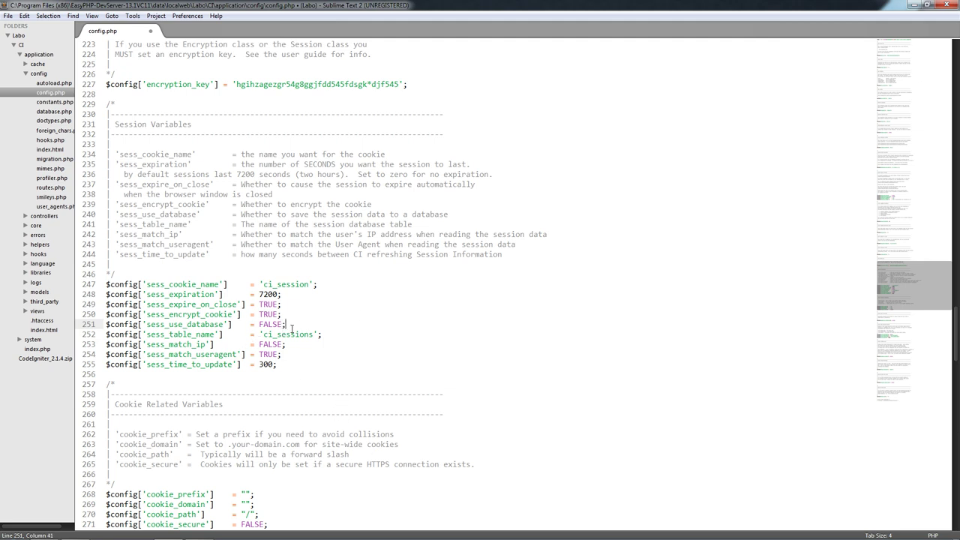
pyautogui.click(343, 385)
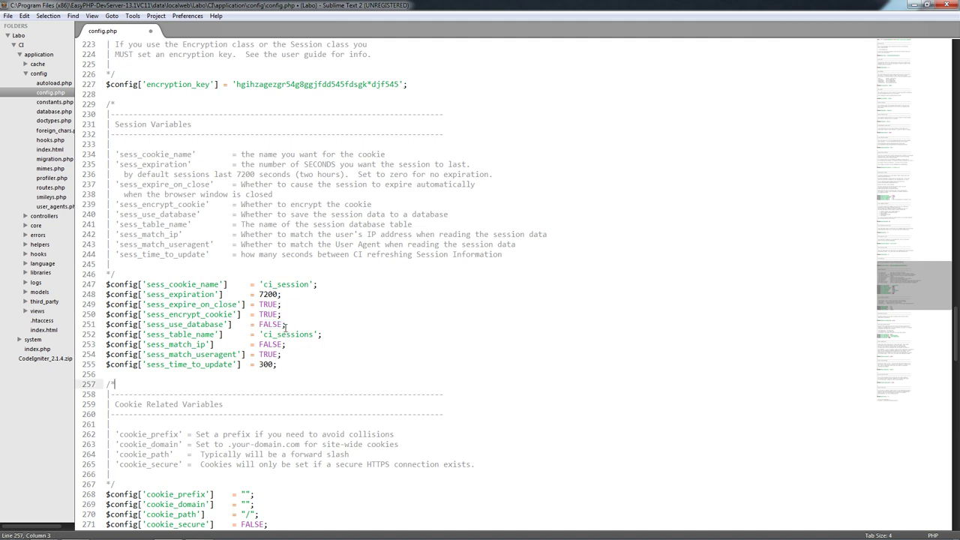
pyautogui.click(291, 324)
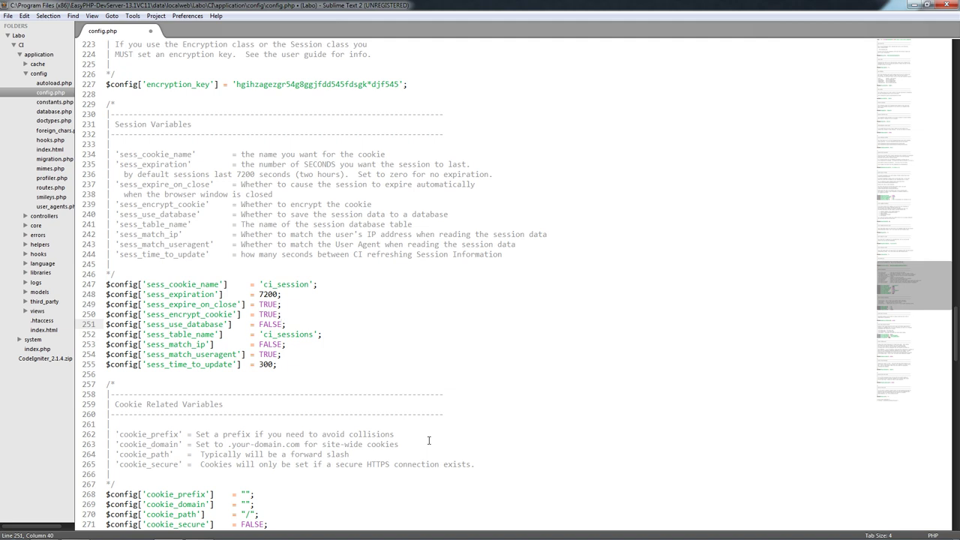
pyautogui.click(241, 326)
pyautogui.click(303, 324)
pyautogui.click(292, 335)
pyautogui.click(167, 345)
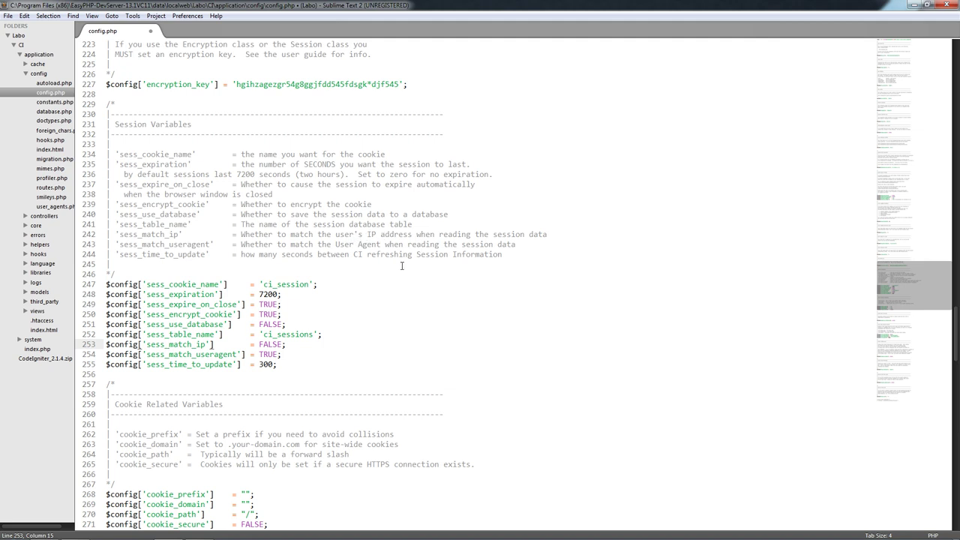
pyautogui.click(288, 348)
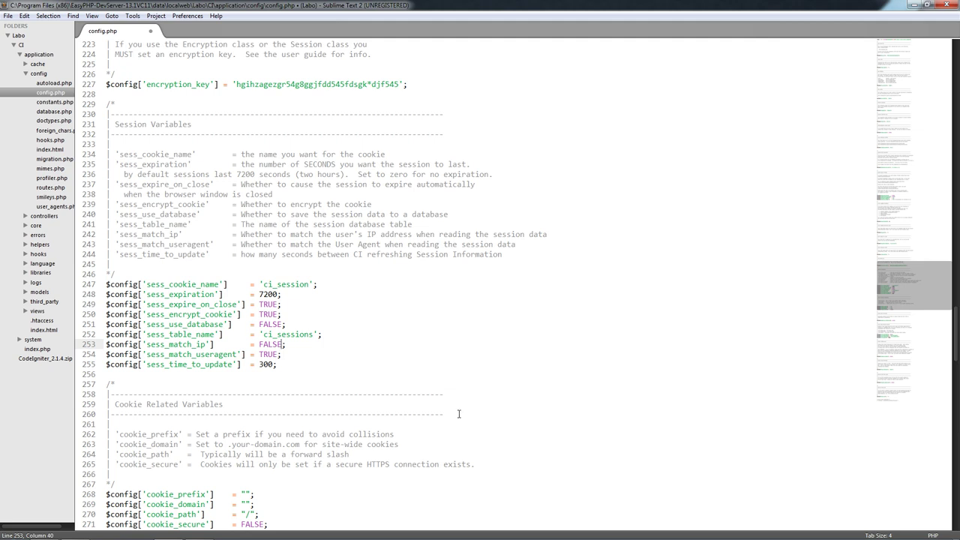
# - Review the session settings, including sess_match_useragent and the sess_time_to_update value 300
pyautogui.click(216, 355)
pyautogui.scroll(-1, 250, 371)
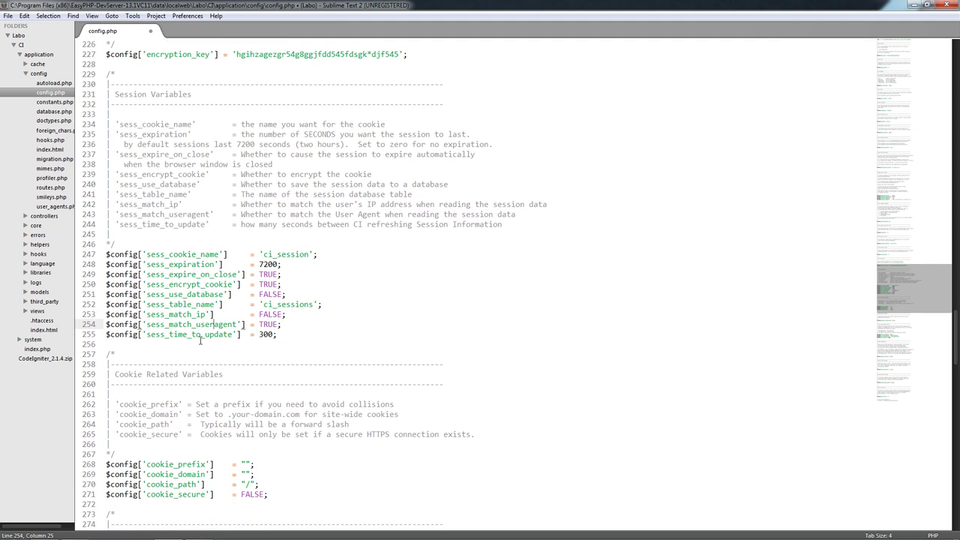
pyautogui.click(225, 334)
pyautogui.moveTo(274, 335); pyautogui.dragTo(264, 335)
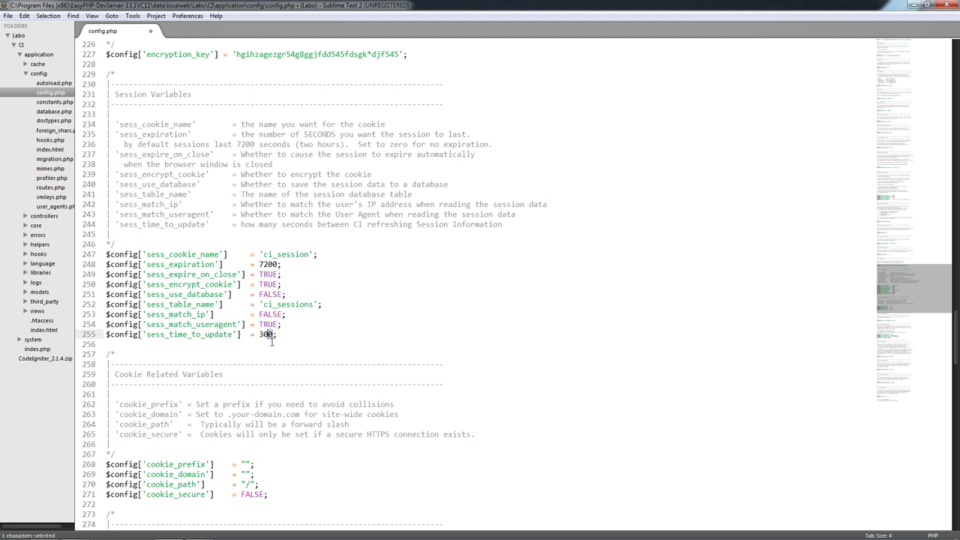
pyautogui.click(326, 372)
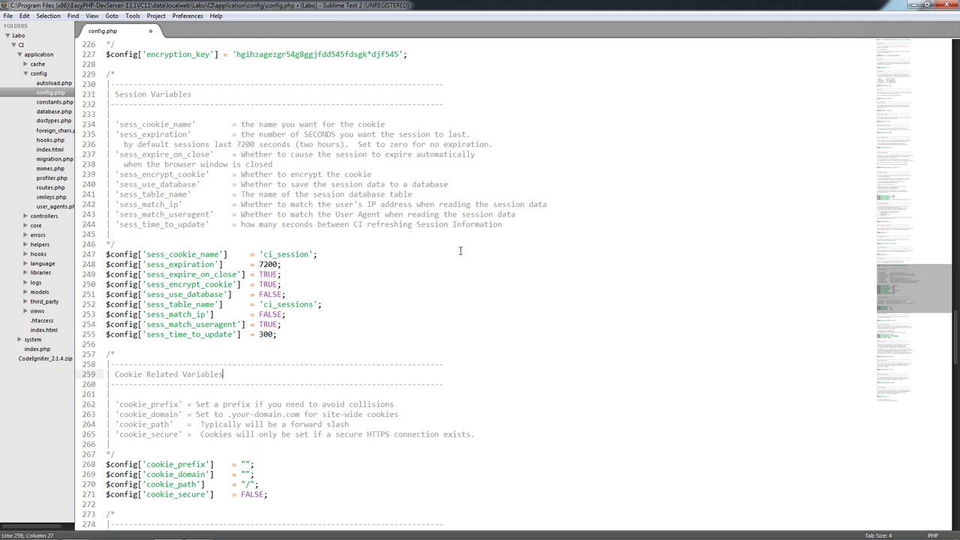
pyautogui.scroll(-1, 323, 322)
pyautogui.scroll(-3, 288, 358)
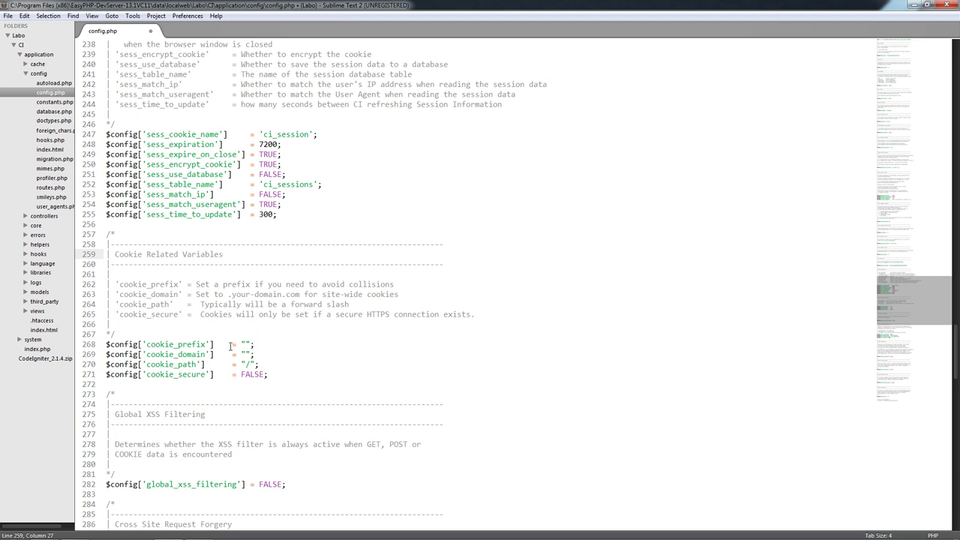
pyautogui.scroll(-5, 255, 350)
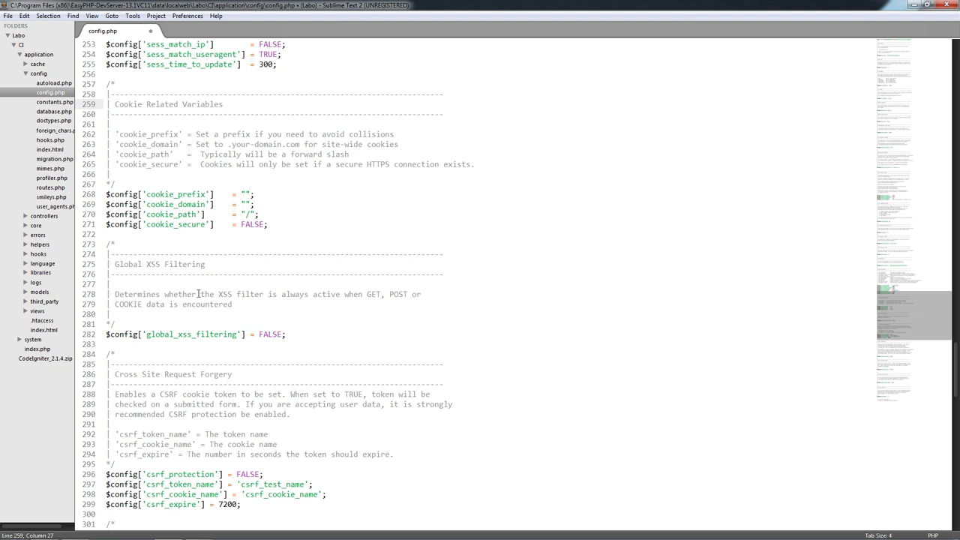
pyautogui.scroll(-3, 304, 357)
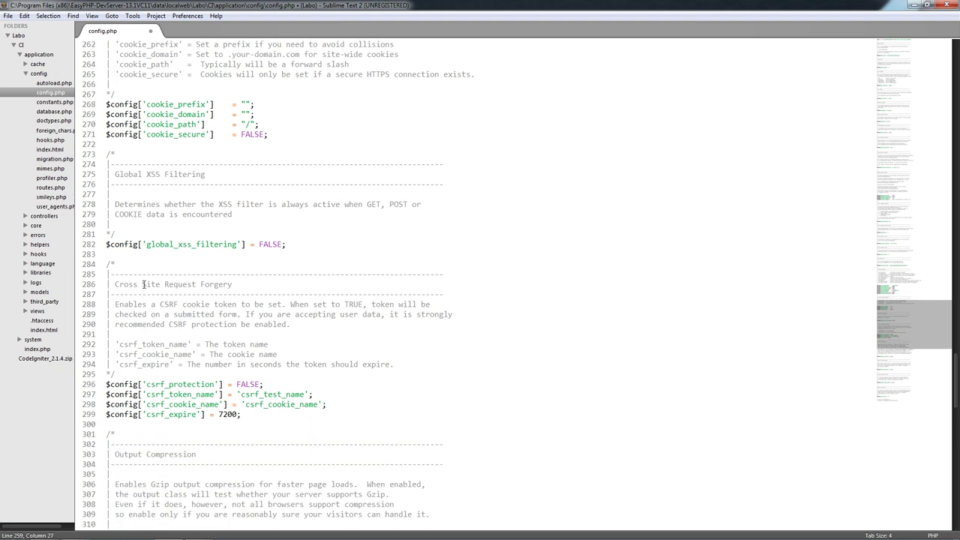
# - Change csrf_protection from FALSE to TRUE and save config.php
pyautogui.click(264, 385)
pyautogui.press('BackSpace')
pyautogui.press('BackSpace')
pyautogui.press('BackSpace')
pyautogui.press('BackSpace')
pyautogui.press('BackSpace')
pyautogui.write('TRUE')
pyautogui.hotkey('ctrl', 's')
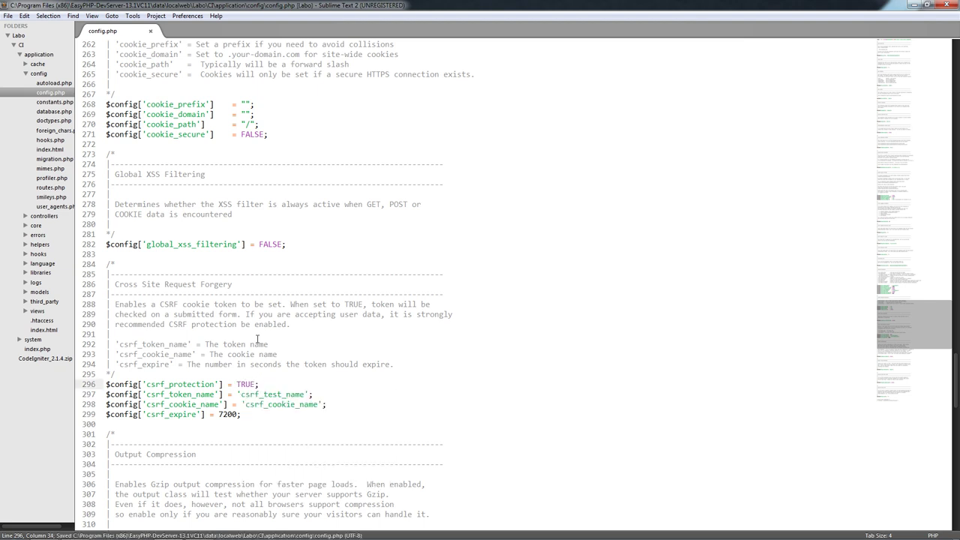
# - Review the CSRF token name, cookie name and expiry settings around csrf_protection
pyautogui.click(255, 304)
pyautogui.scroll(-3, 250, 434)
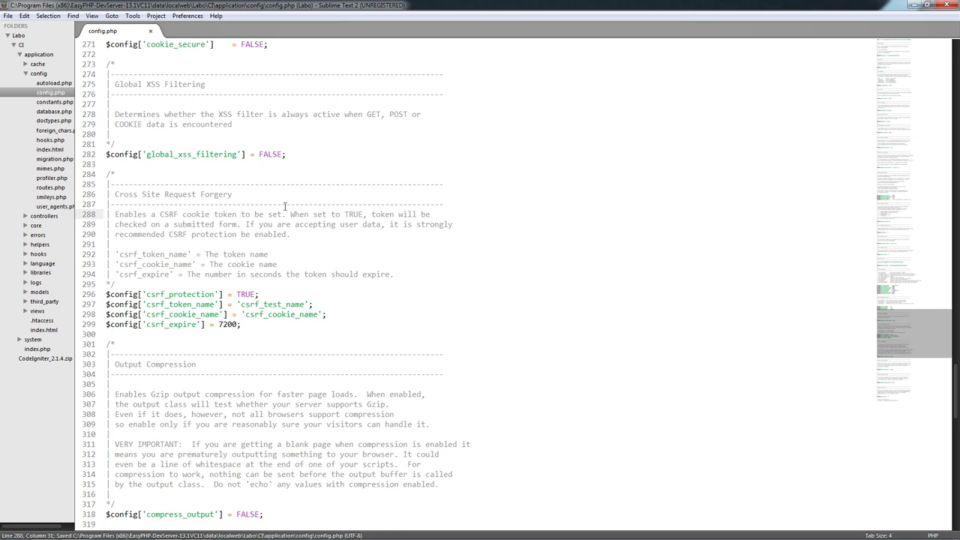
pyautogui.click(333, 259)
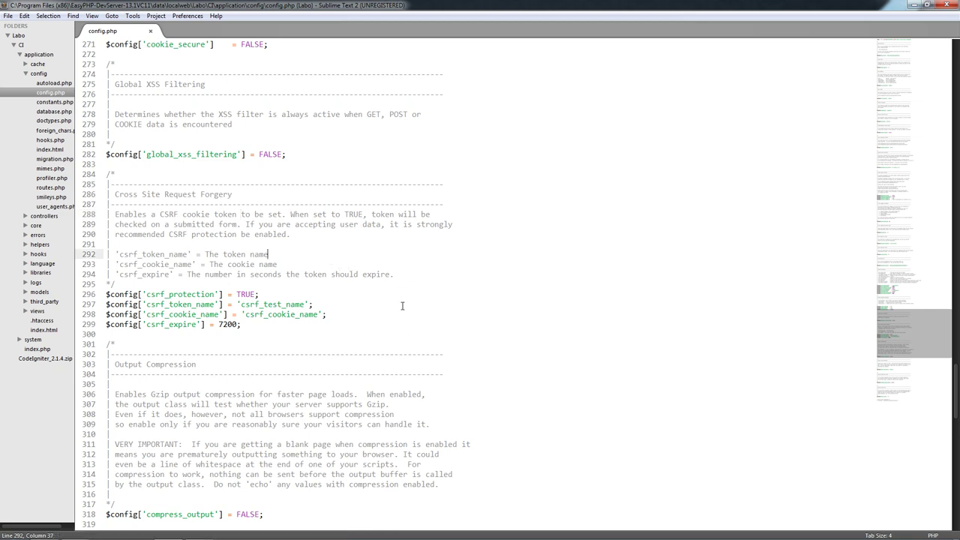
pyautogui.click(339, 321)
pyautogui.press('Down')
pyautogui.press('Up')
pyautogui.press('Up')
pyautogui.press('Up')
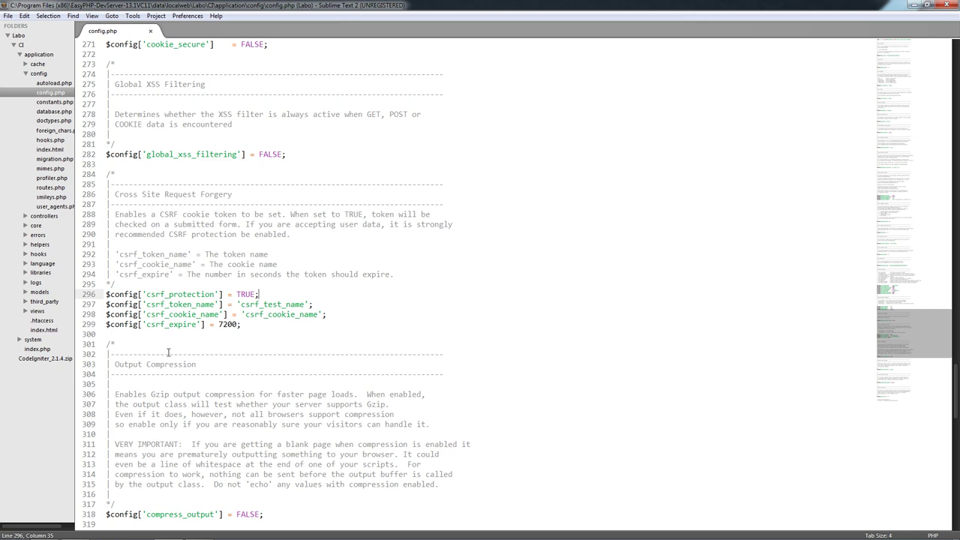
pyautogui.click(264, 346)
pyautogui.click(298, 315)
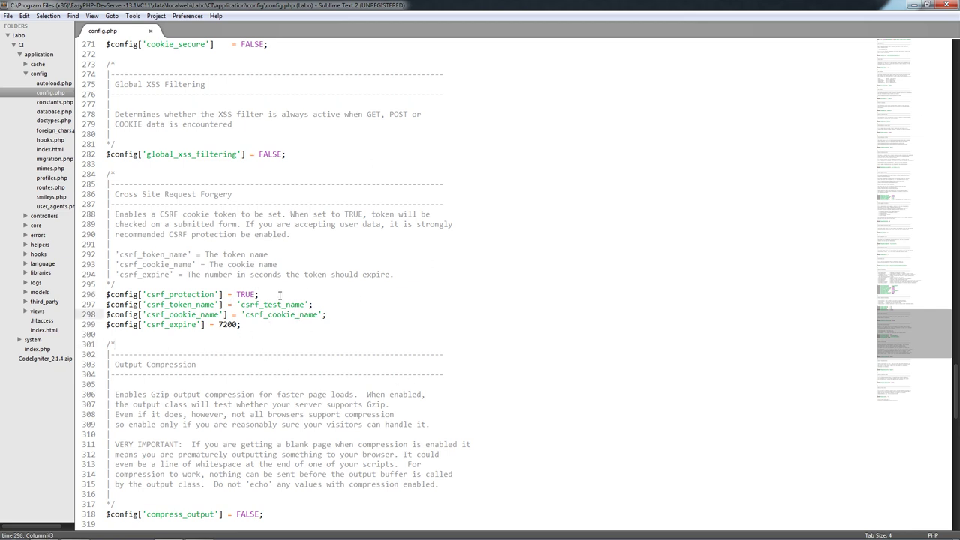
pyautogui.click(274, 296)
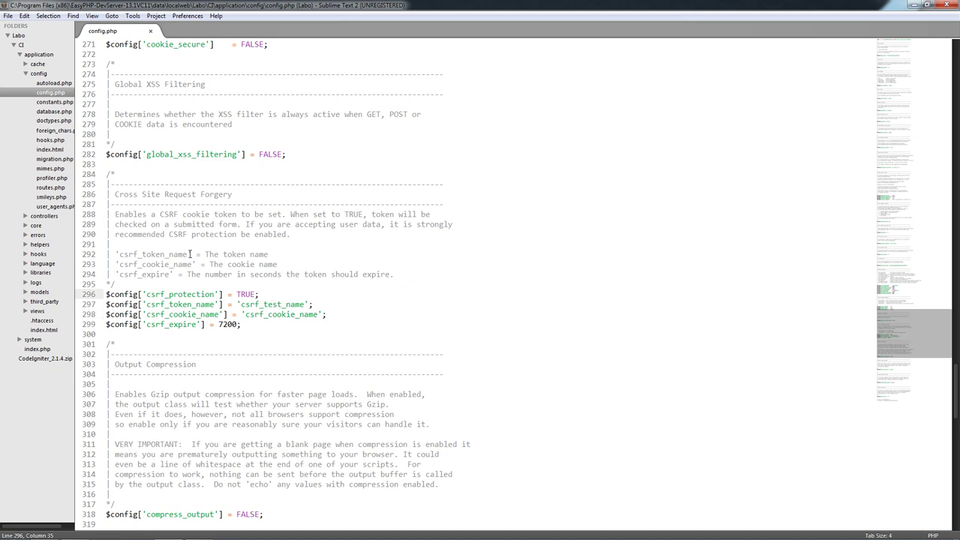
pyautogui.scroll(-4, 167, 296)
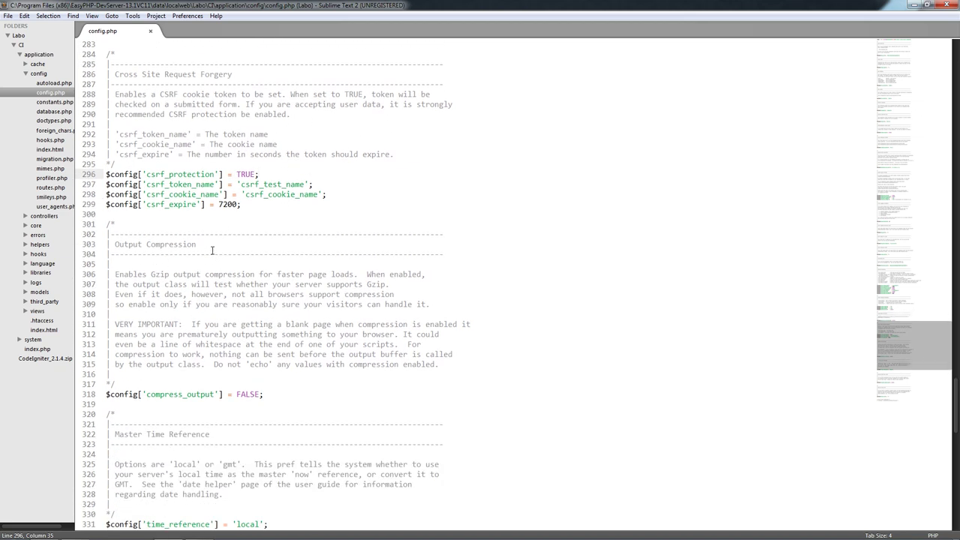
pyautogui.moveTo(210, 247); pyautogui.dragTo(145, 244)
pyautogui.click(304, 395)
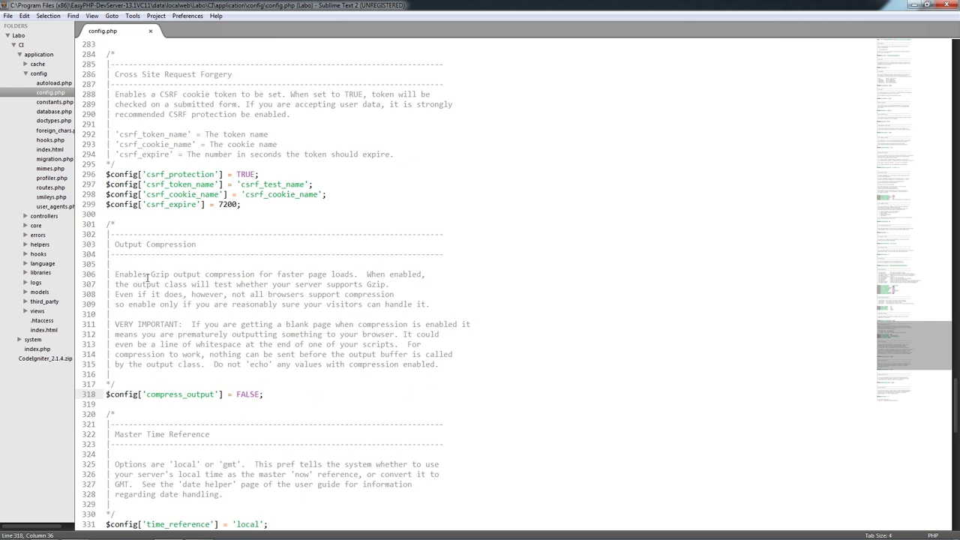
pyautogui.moveTo(151, 275); pyautogui.dragTo(174, 274)
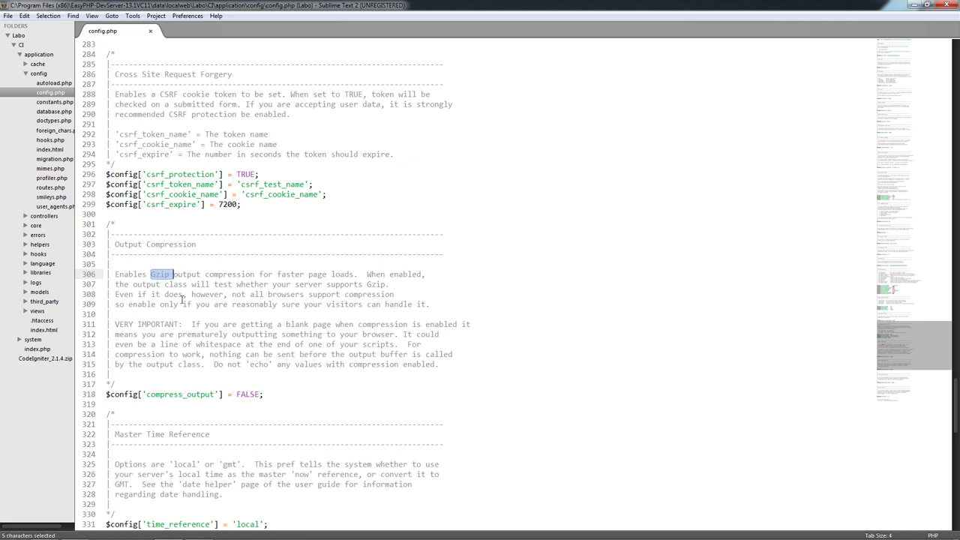
pyautogui.click(322, 426)
pyautogui.scroll(-5, 242, 362)
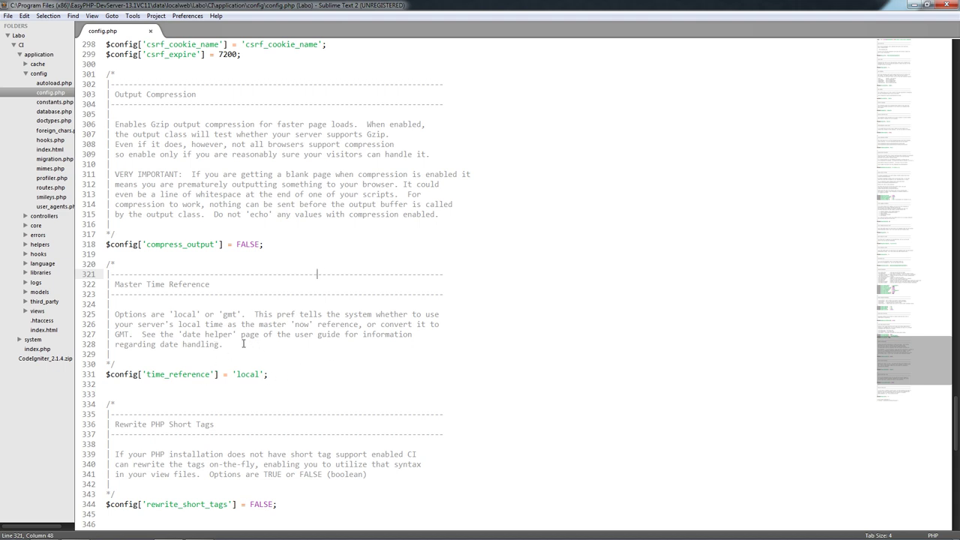
pyautogui.click(255, 375)
pyautogui.click(328, 403)
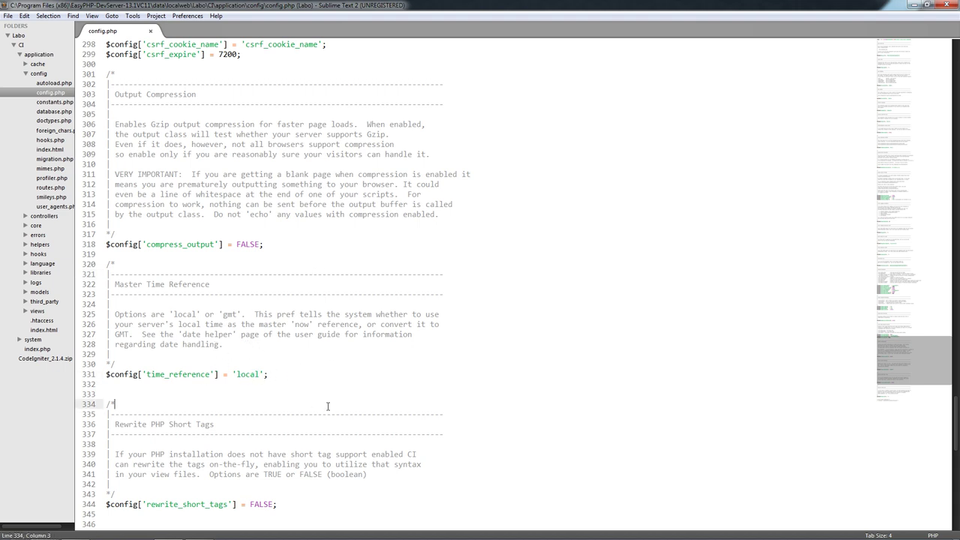
pyautogui.scroll(-3, 265, 404)
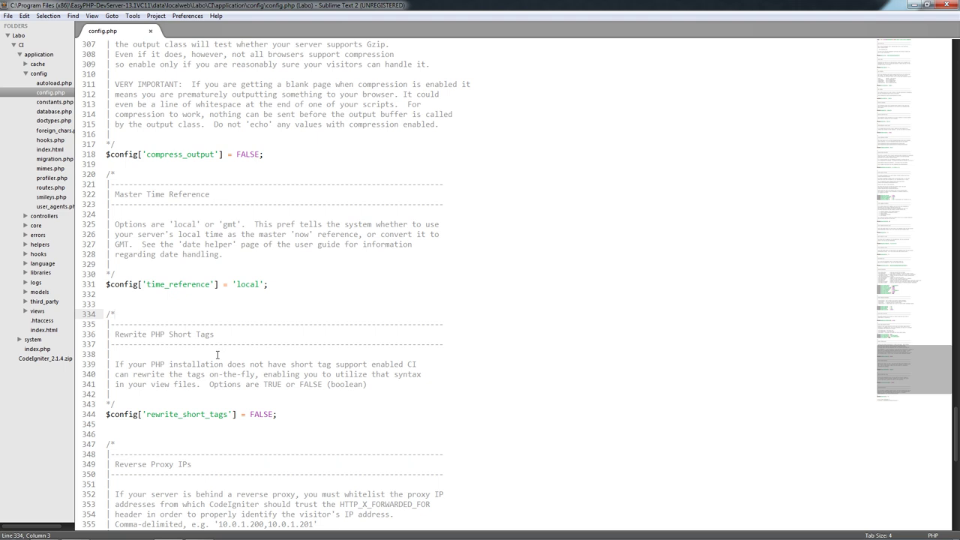
pyautogui.moveTo(228, 336); pyautogui.dragTo(114, 336)
pyautogui.click(148, 363)
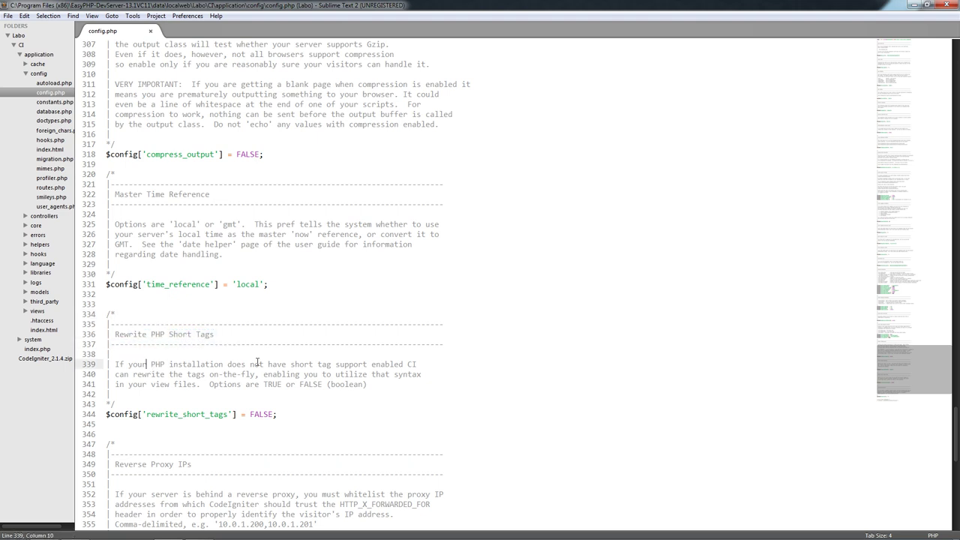
pyautogui.click(296, 416)
pyautogui.scroll(-5, 300, 427)
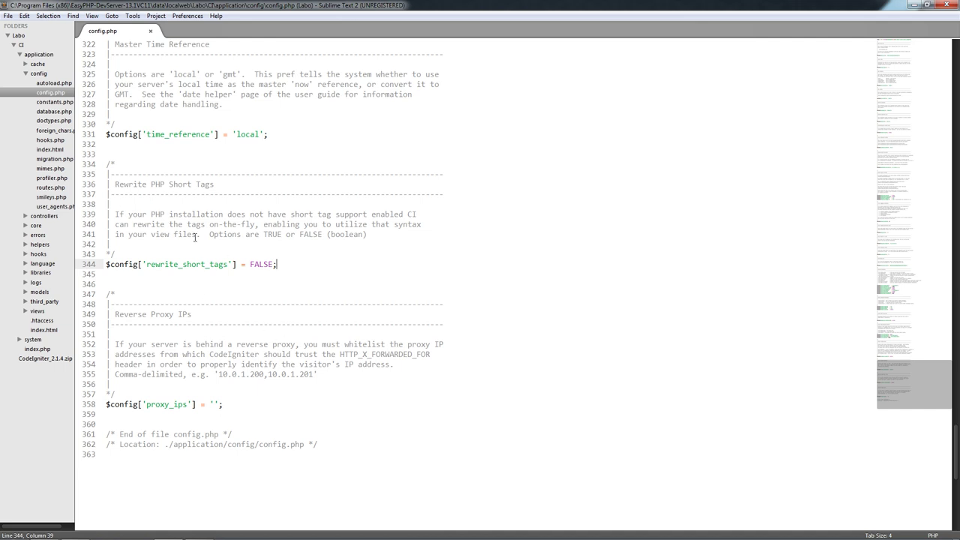
pyautogui.scroll(-3, 224, 263)
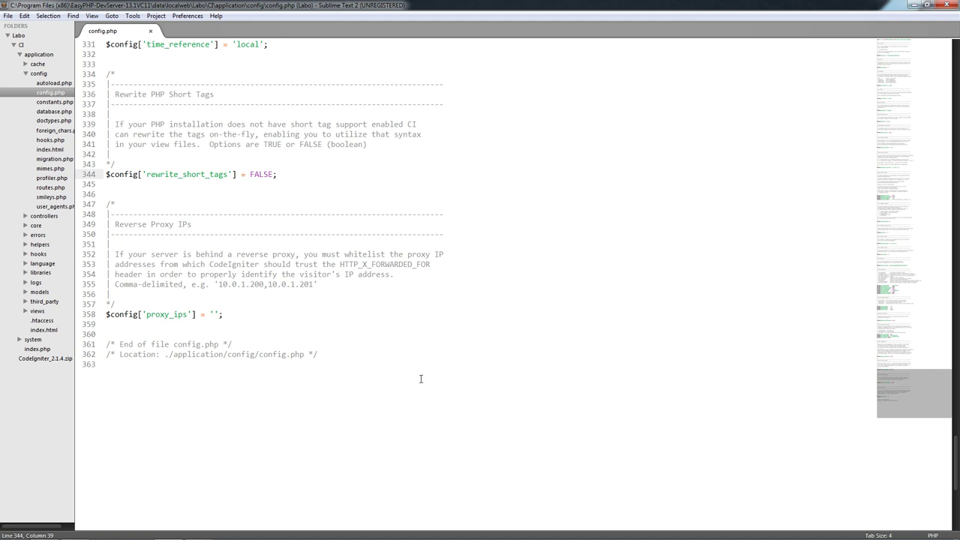
pyautogui.click(220, 315)
pyautogui.click(258, 334)
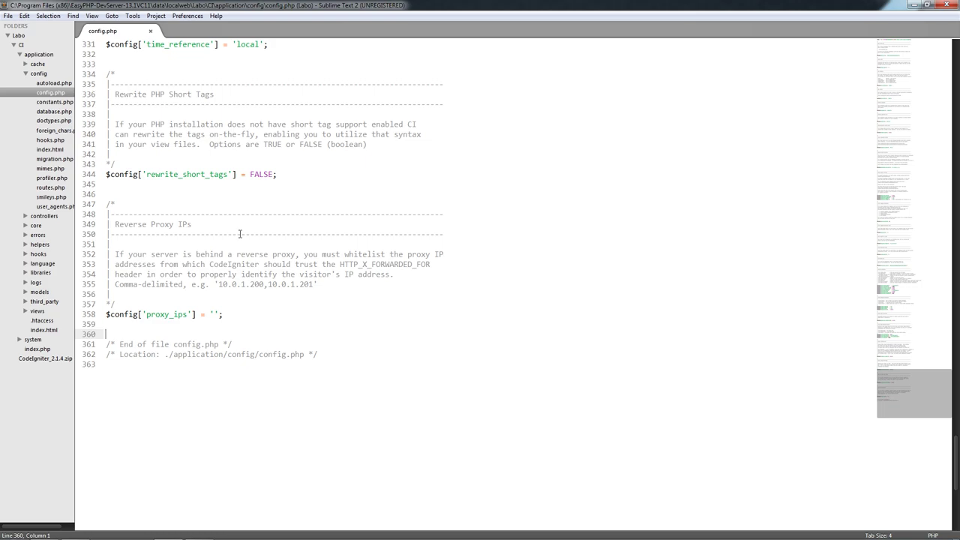
pyautogui.scroll(5, 281, 306)
pyautogui.scroll(-5, 281, 306)
pyautogui.scroll(19, 281, 306)
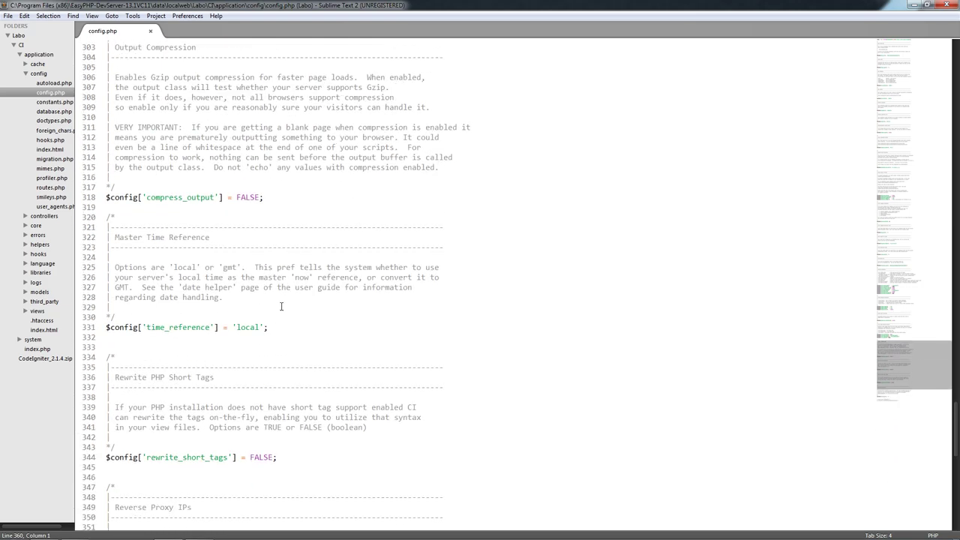
pyautogui.scroll(20, 281, 306)
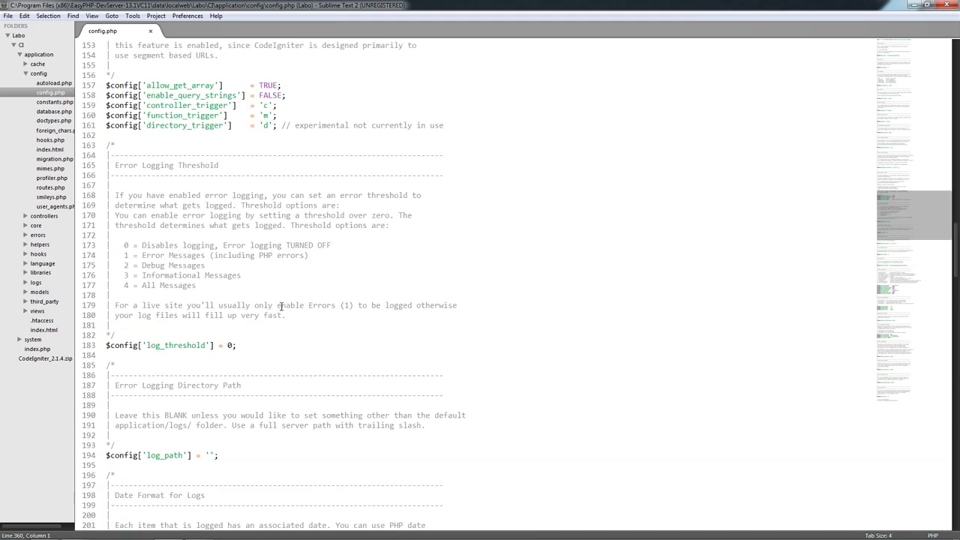
pyautogui.scroll(20, 281, 306)
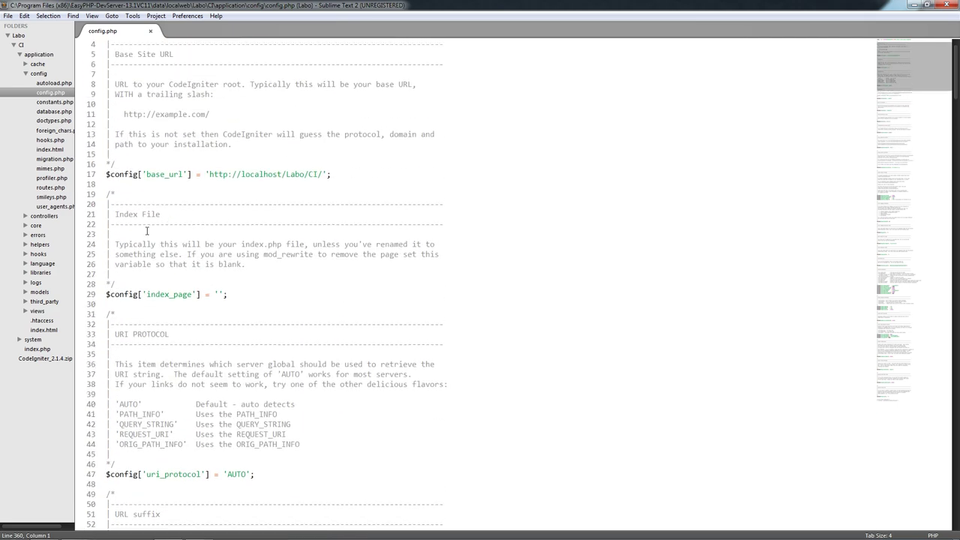
# - Close config.php and open database.php from the config folder
pyautogui.moveTo(96, 517)
pyautogui.click(150, 31)
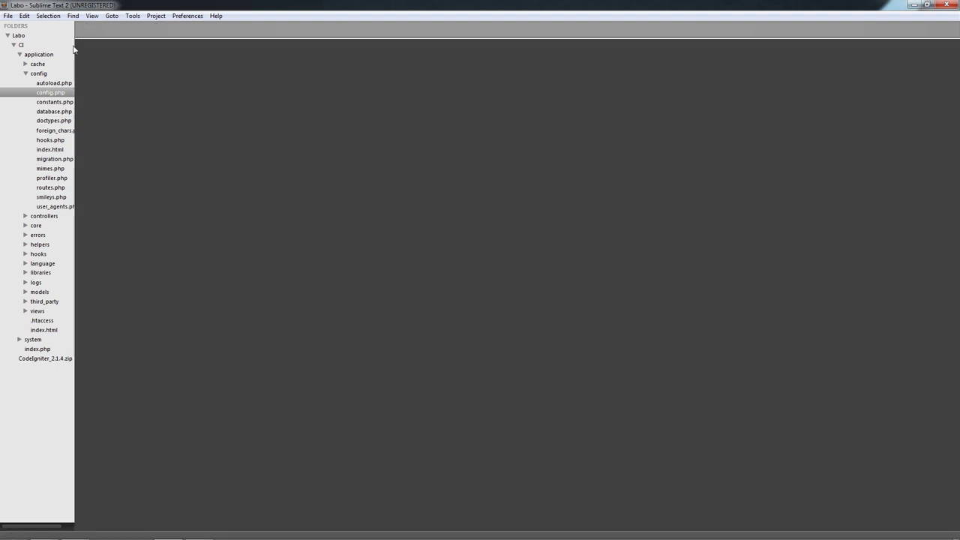
pyautogui.doubleClick(60, 114)
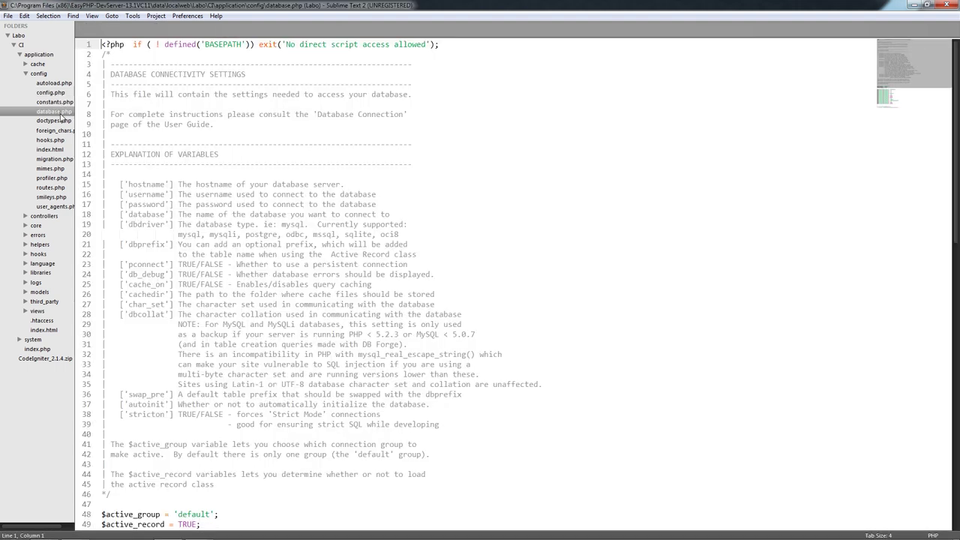
pyautogui.click(296, 69)
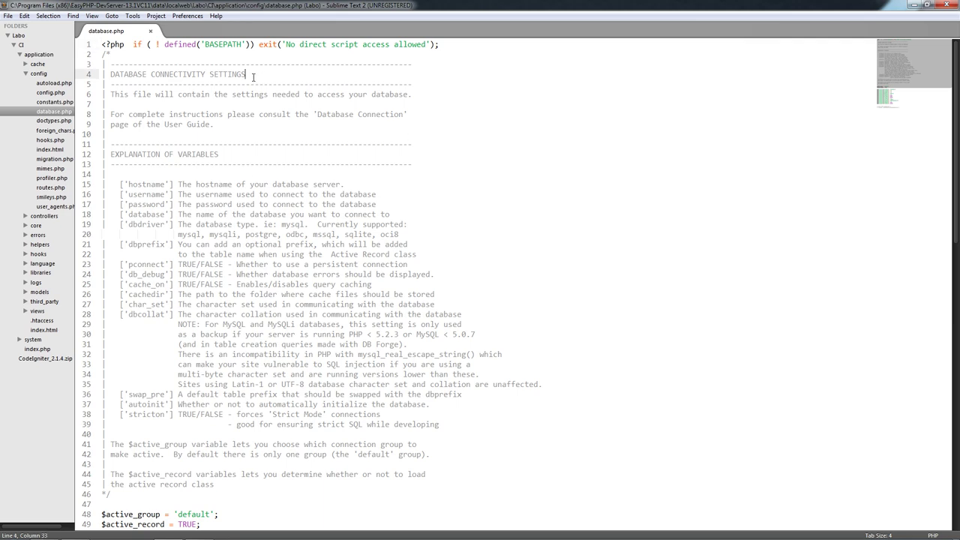
pyautogui.scroll(-15, 273, 354)
pyautogui.scroll(15, 267, 354)
pyautogui.scroll(-8, 288, 292)
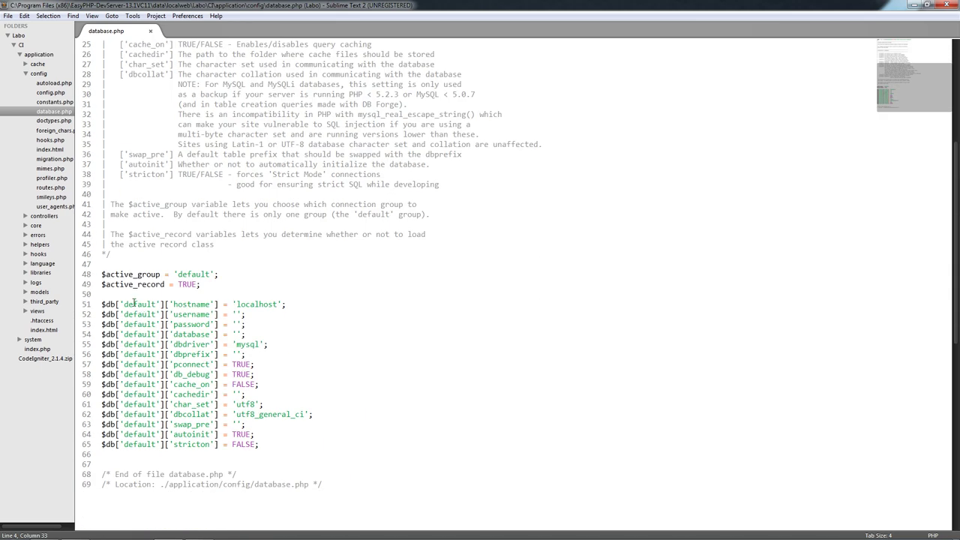
# - Add blank lines after the stricton setting and start typing $db['sql2']
pyautogui.click(105, 304)
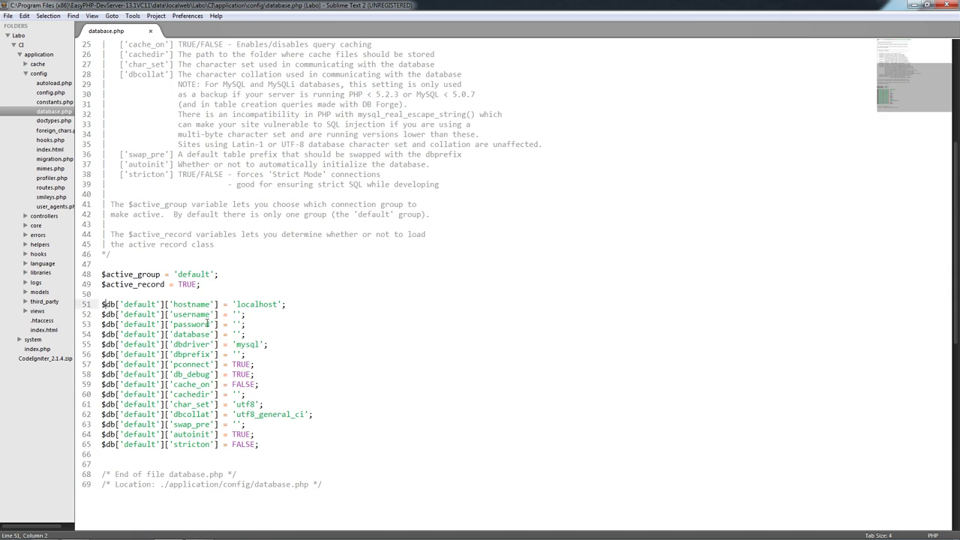
pyautogui.click(178, 305)
pyautogui.click(279, 438)
pyautogui.press('Down')
pyautogui.press('Return')
pyautogui.press('Return')
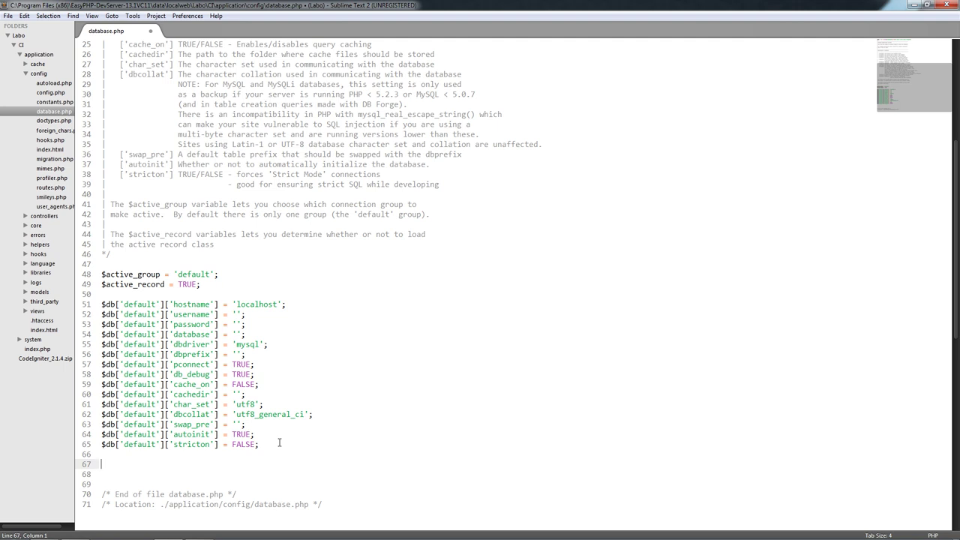
pyautogui.write("$db['sql2")
# - Delete the leftover $db['sql2'] line below the default connection settings
pyautogui.moveTo(217, 307); pyautogui.dragTo(171, 309)
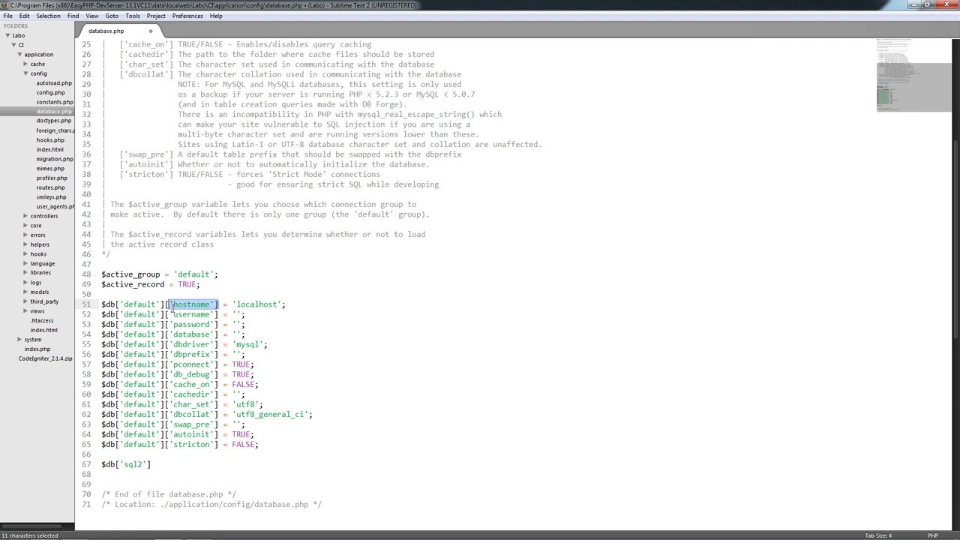
pyautogui.moveTo(158, 470); pyautogui.dragTo(338, 440)
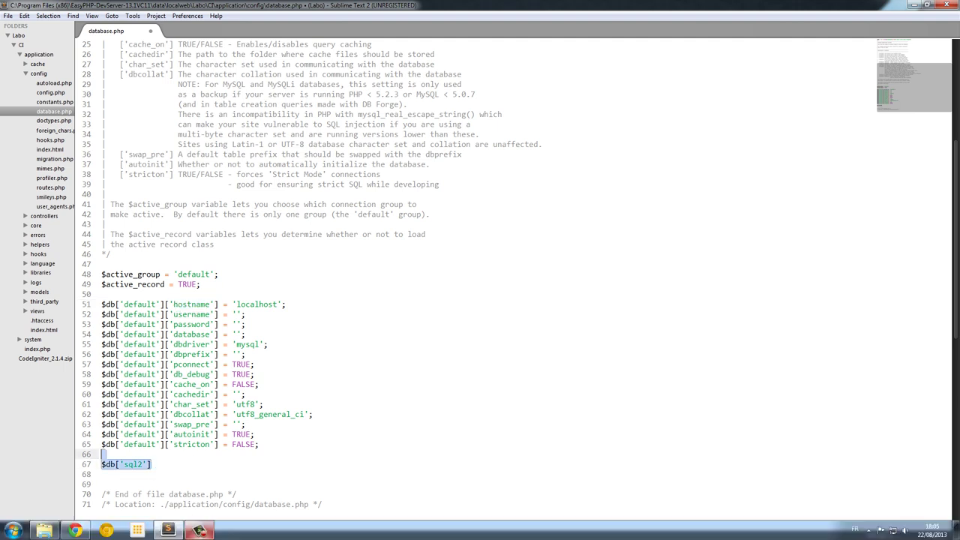
pyautogui.press('BackSpace')
pyautogui.click(109, 306)
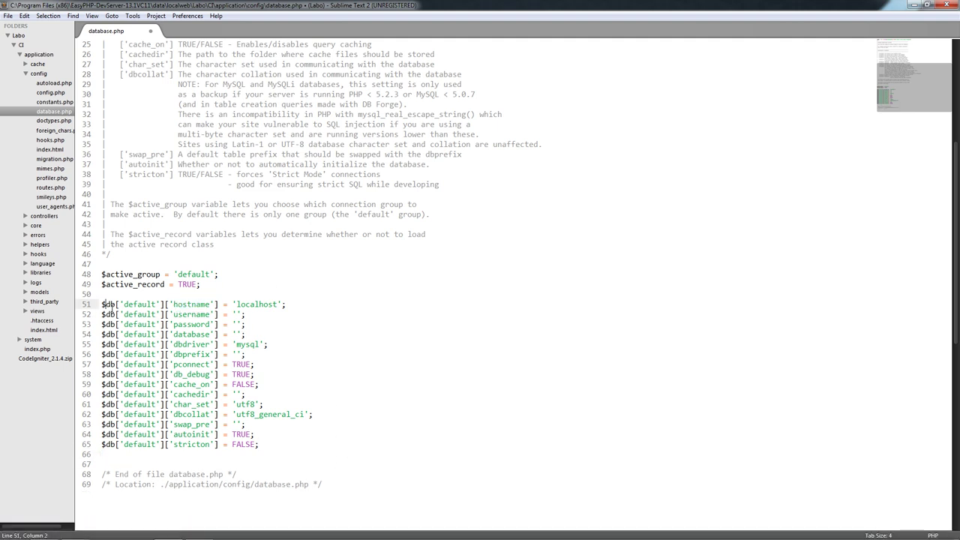
pyautogui.scroll(5, 175, 319)
pyautogui.scroll(-6, 224, 337)
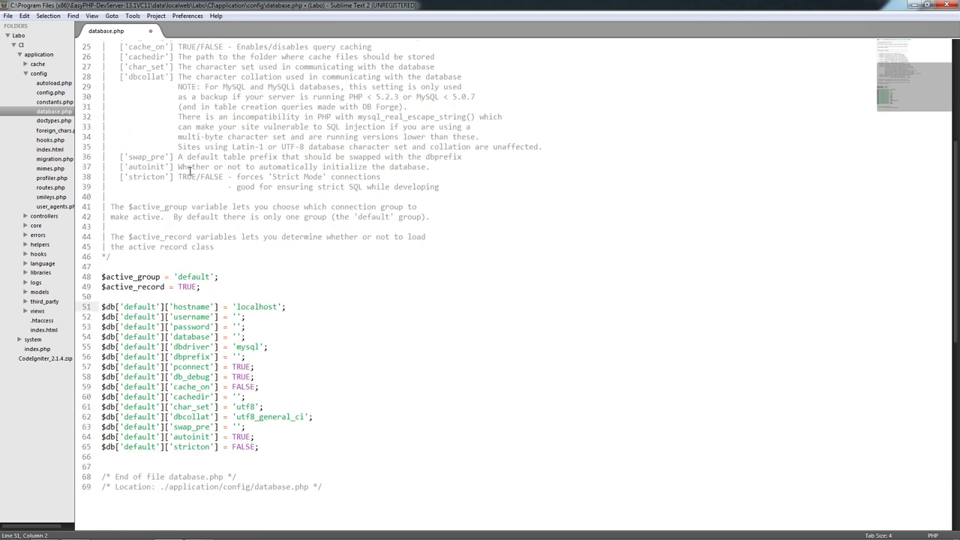
# - Fill in username root and database ci, then save database.php
pyautogui.click(240, 284)
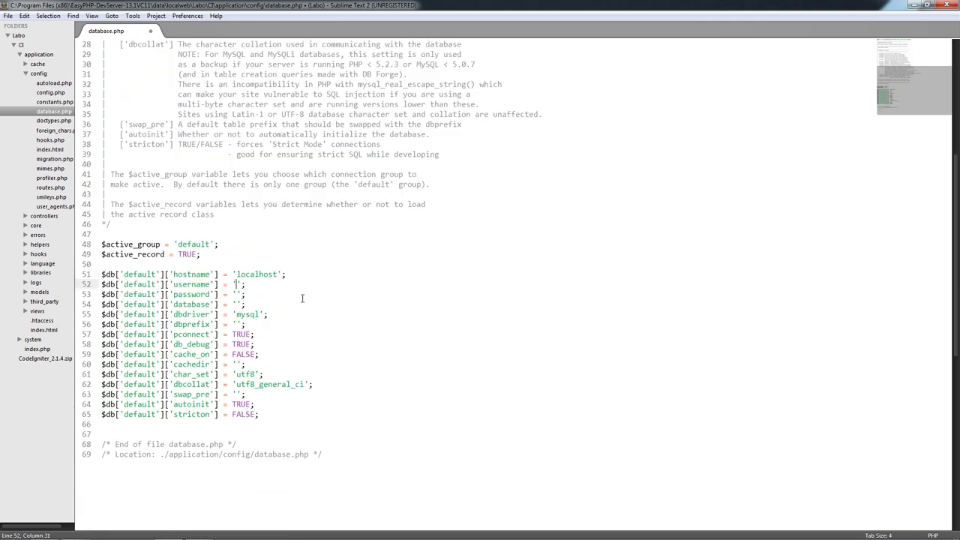
pyautogui.write('root')
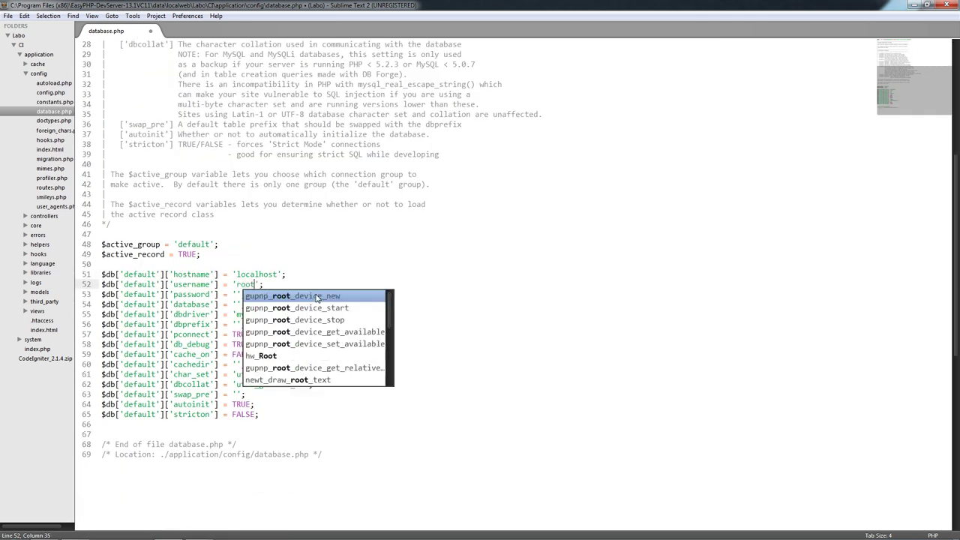
pyautogui.press('Down')
pyautogui.press('Down')
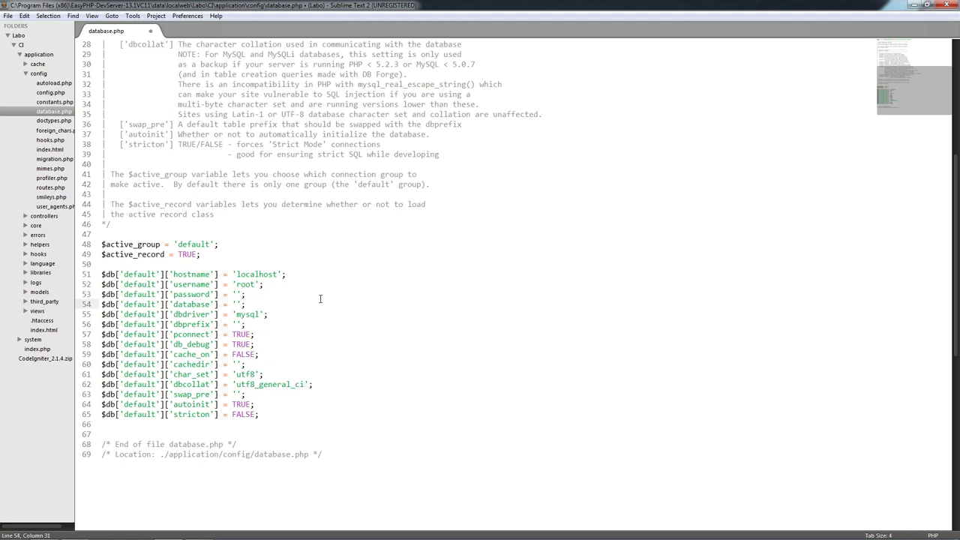
pyautogui.write('ci')
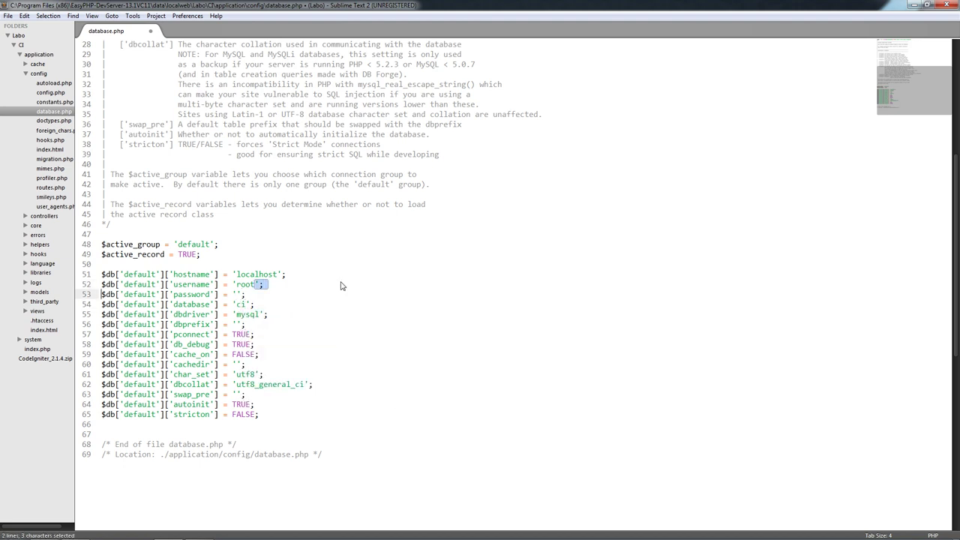
pyautogui.press('End')
pyautogui.hotkey('ctrl', 's')
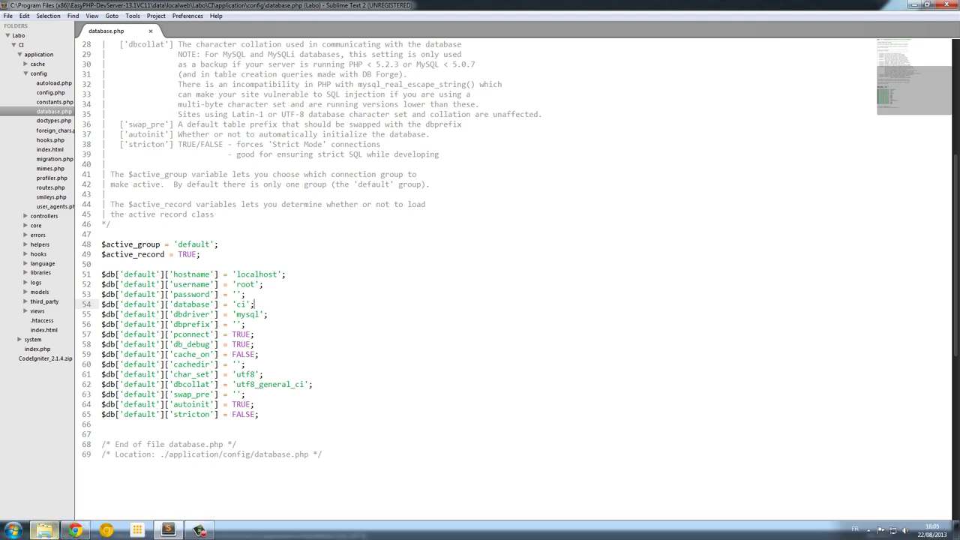
pyautogui.click(95, 533)
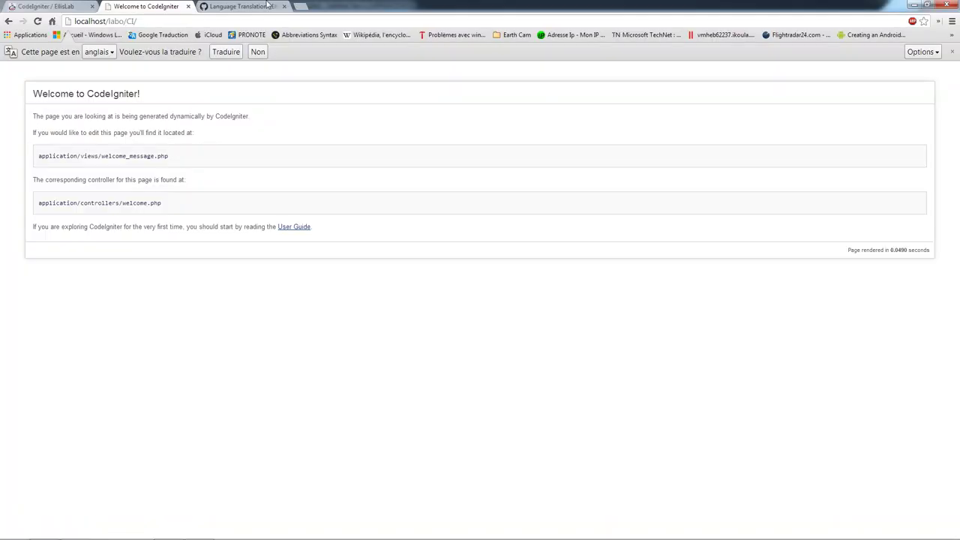
# - Replace the Language Translation wiki tab's address with localhost/home/index.php and load it
pyautogui.click(258, 5)
pyautogui.click(169, 5)
pyautogui.click(268, 6)
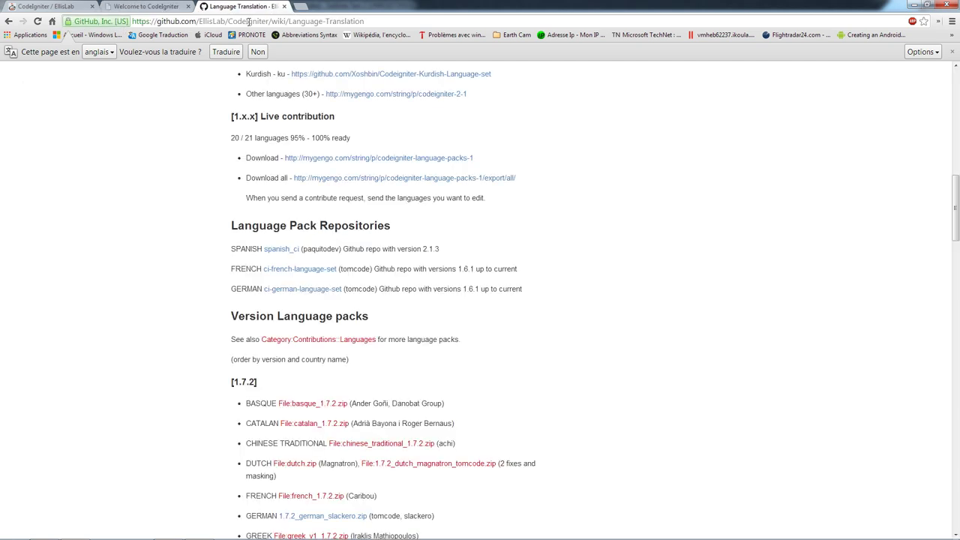
pyautogui.click(246, 21)
pyautogui.write('localhost/')
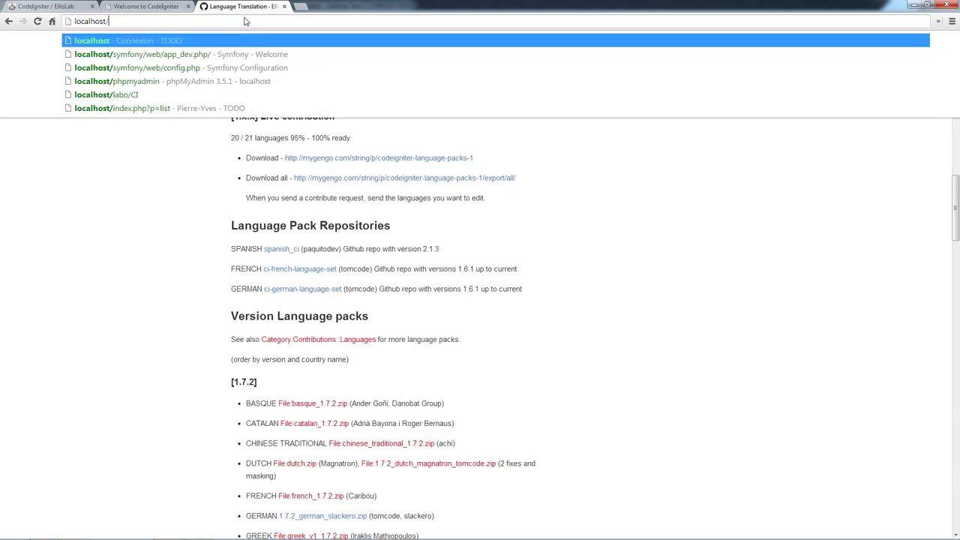
pyautogui.write('home/index.php')
pyautogui.press('Return')
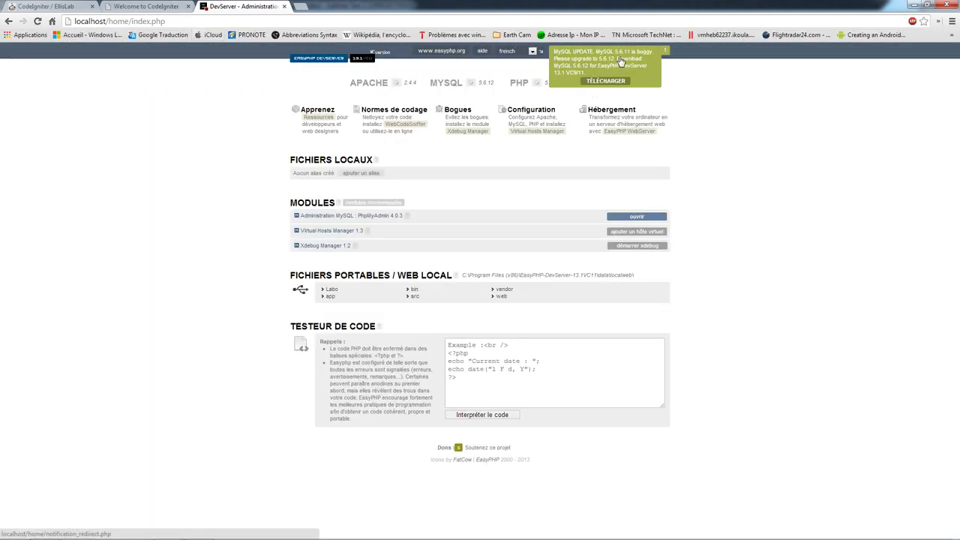
# - Glance at the MySQL update download page, close that tab, and launch the PhpMyAdmin module
pyautogui.click(620, 60)
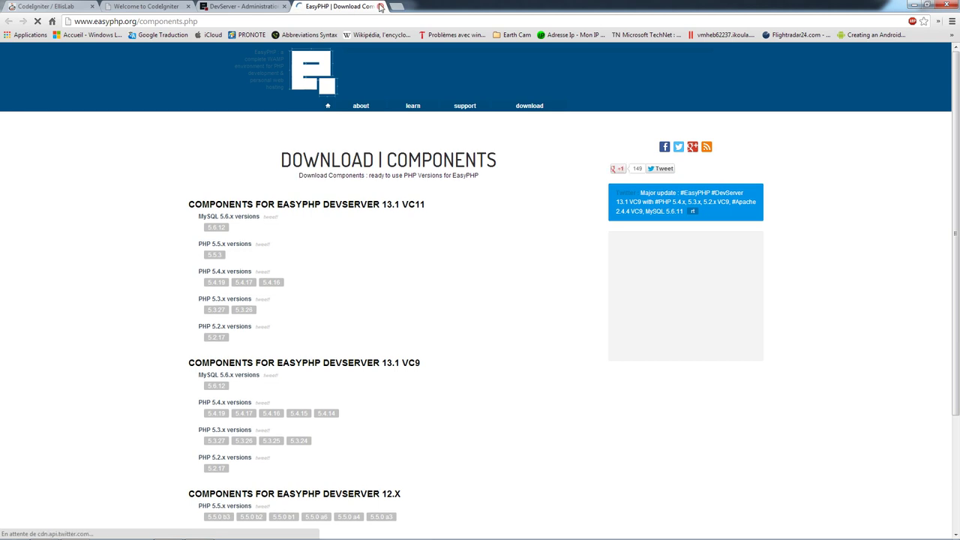
pyautogui.click(381, 6)
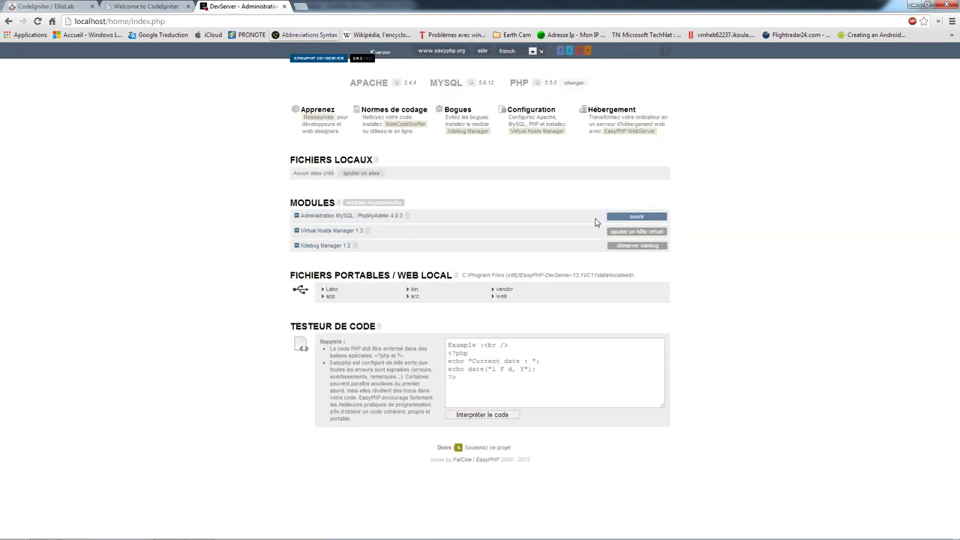
pyautogui.click(636, 217)
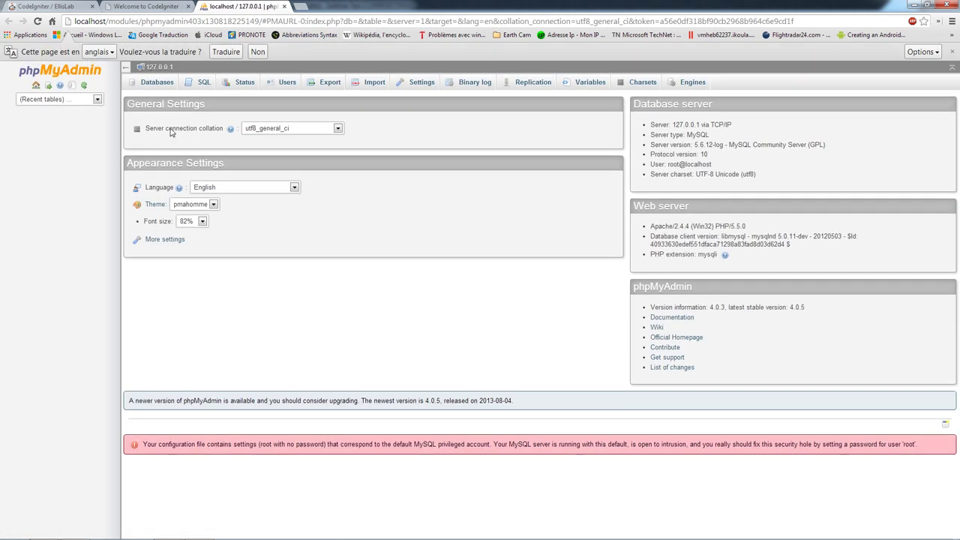
# - On the Databases tab, enter the new database name ci and pick utf8_general_ci collation
pyautogui.click(159, 83)
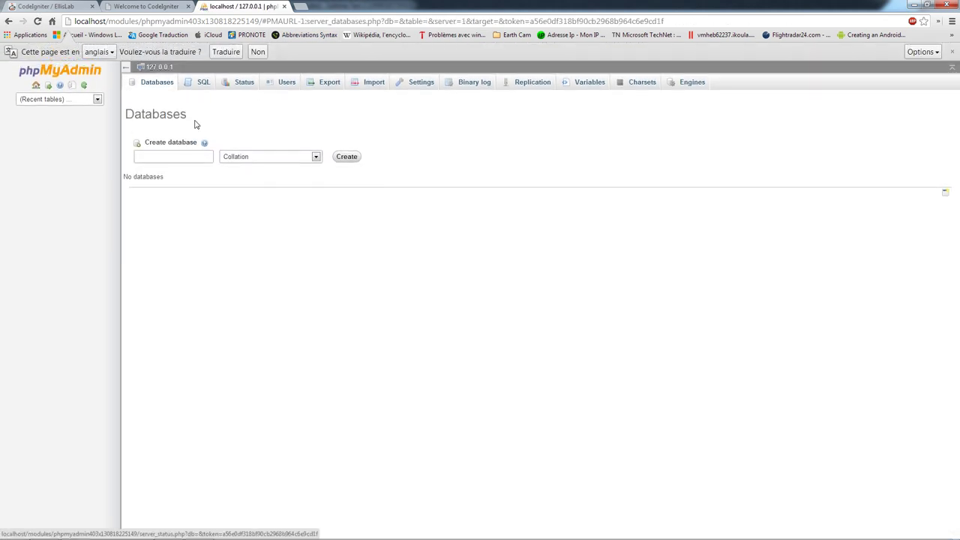
pyautogui.click(187, 163)
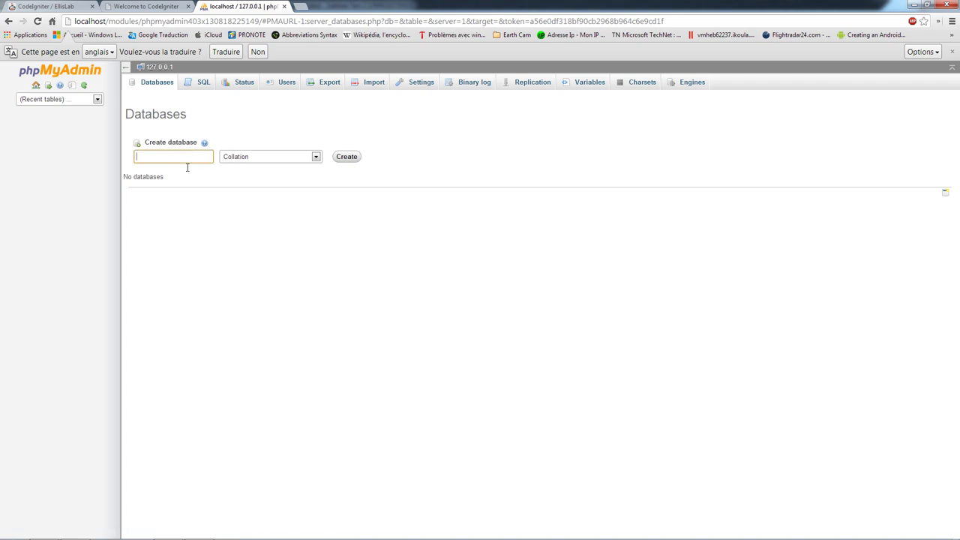
pyautogui.click(268, 157)
pyautogui.click(215, 347)
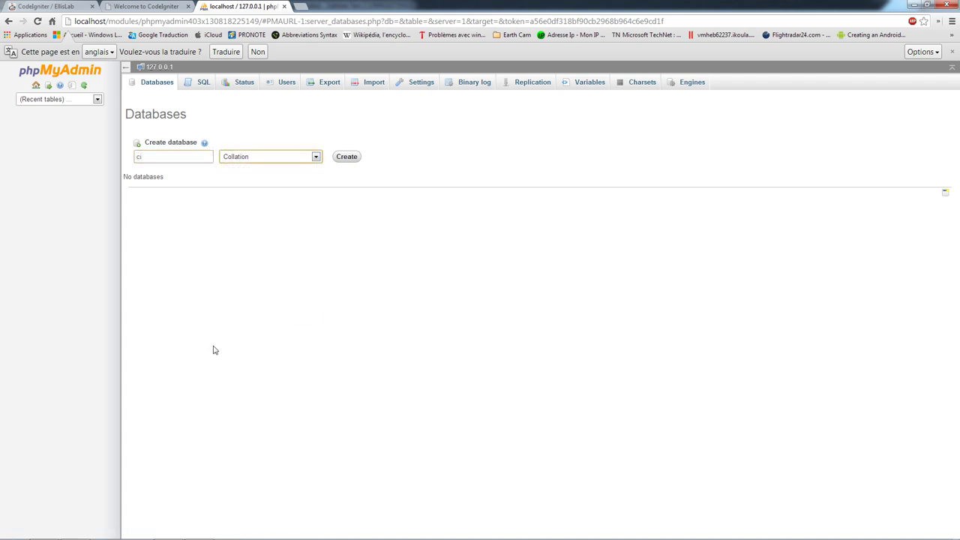
pyautogui.click(267, 158)
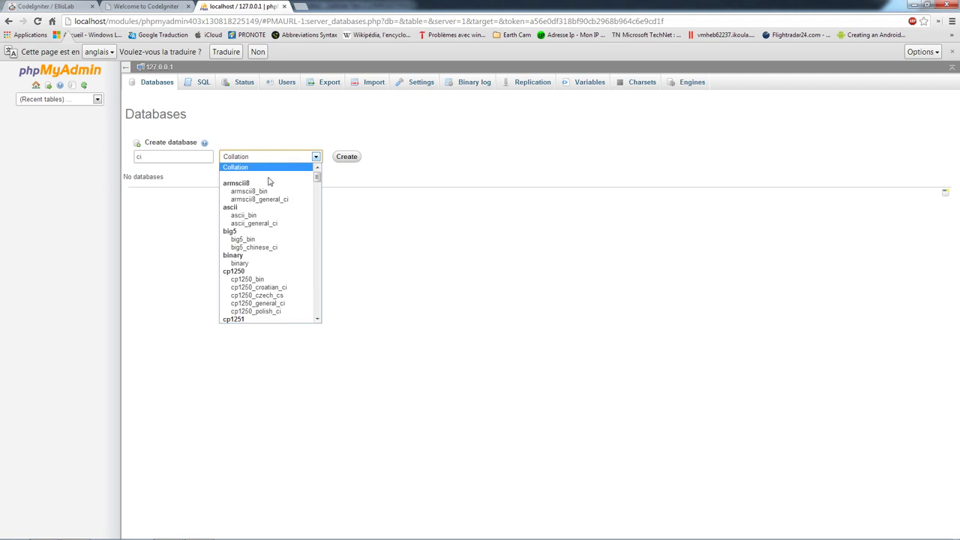
pyautogui.scroll(-5, 268, 283)
pyautogui.scroll(-20, 267, 282)
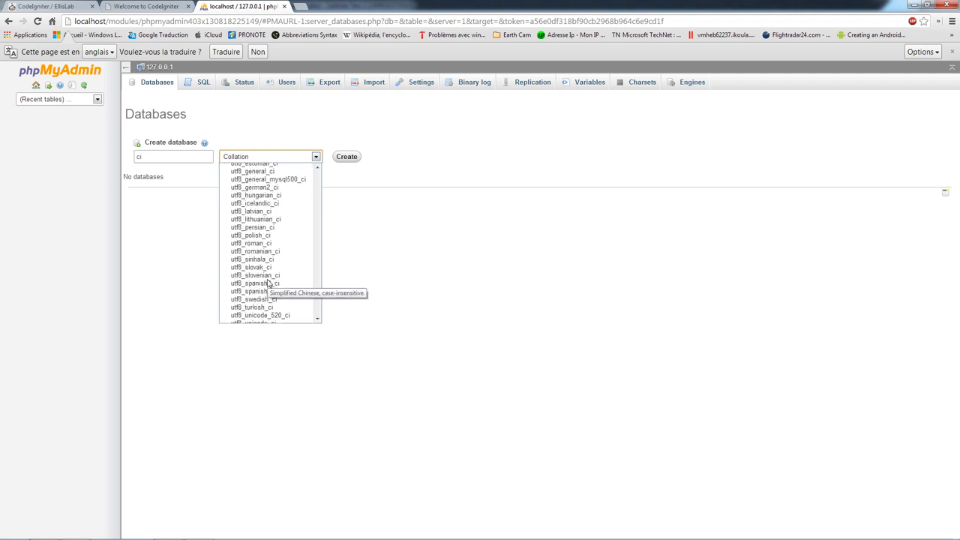
pyautogui.scroll(-1, 268, 258)
pyautogui.scroll(7, 268, 255)
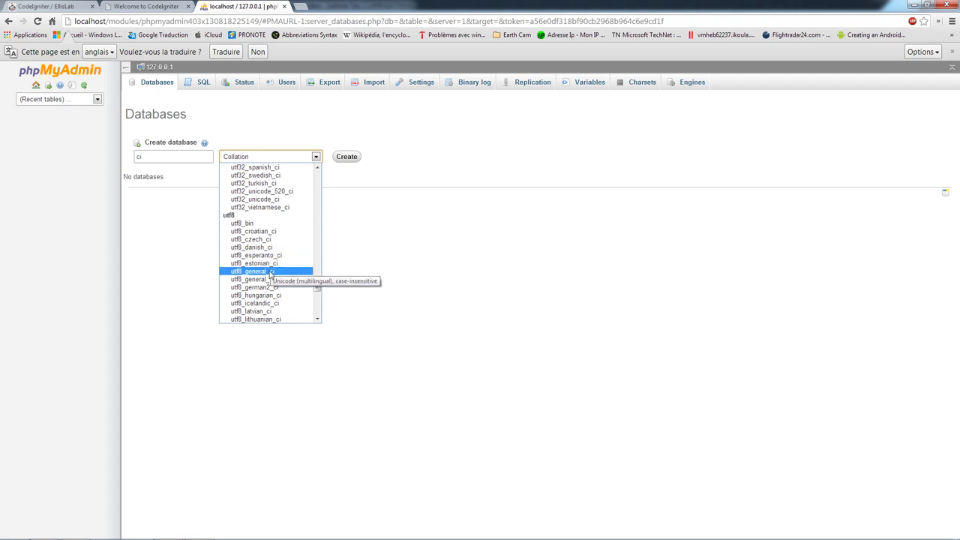
pyautogui.click(272, 272)
# - Create the ci database, open it, and return to the CodeIgniter welcome tab
pyautogui.click(345, 156)
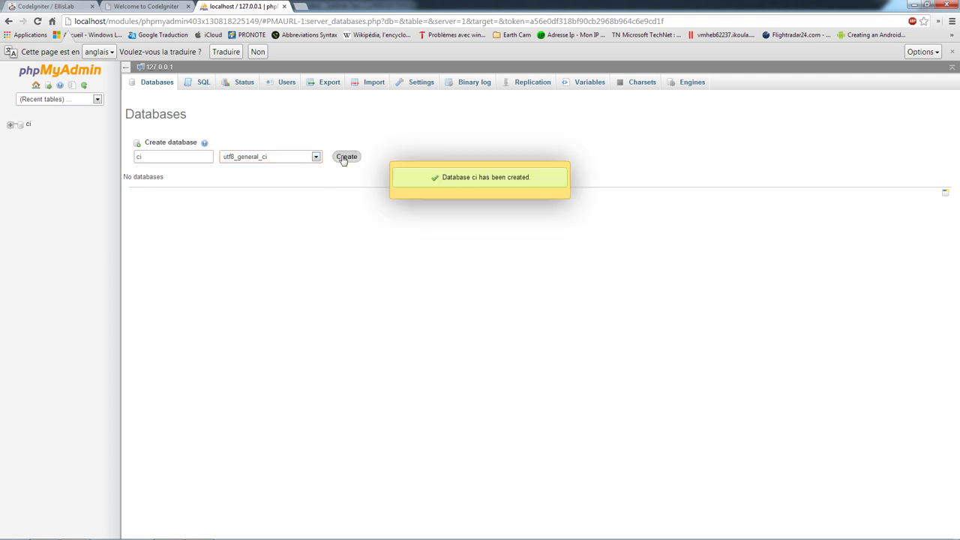
pyautogui.click(29, 127)
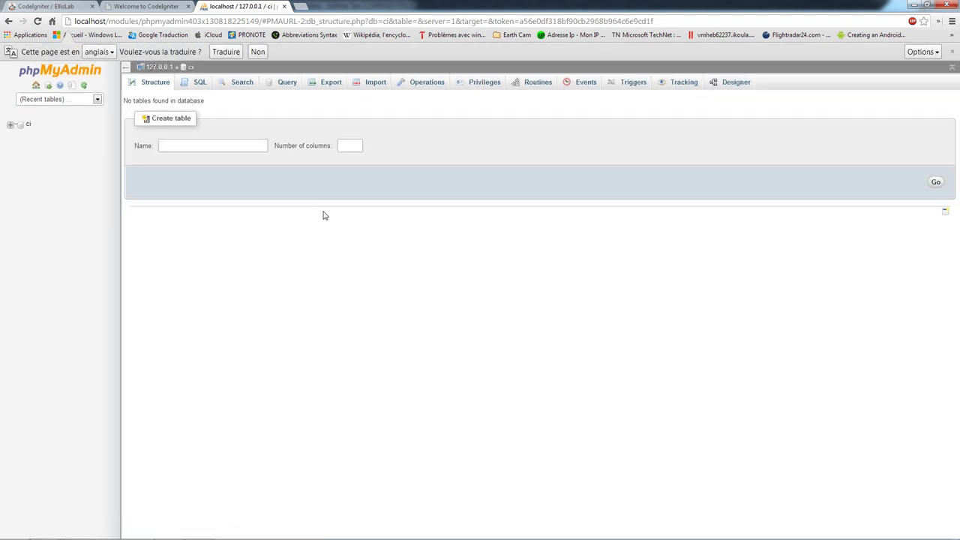
pyautogui.click(160, 6)
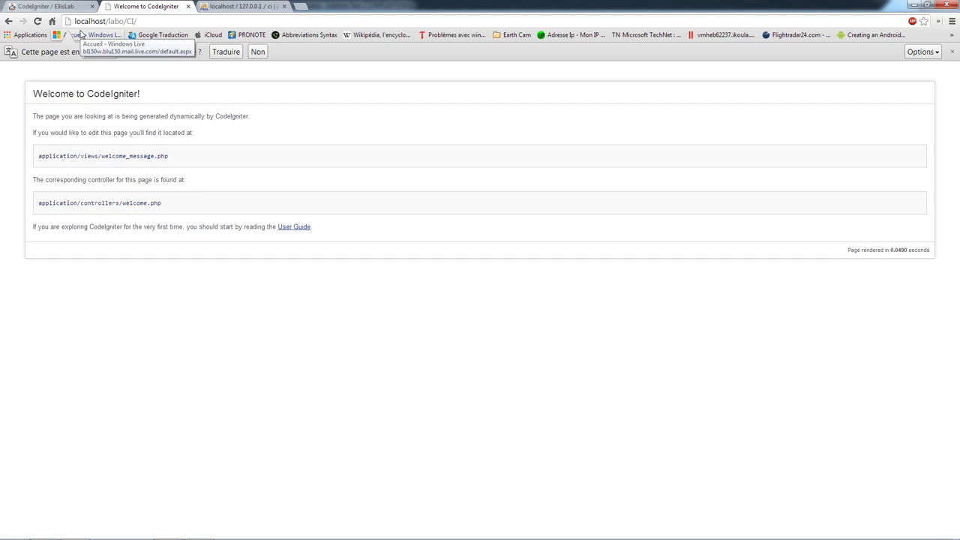
# - Save database.php and reload the CodeIgniter welcome page in the browser
pyautogui.hotkey('alt', 'Tab')
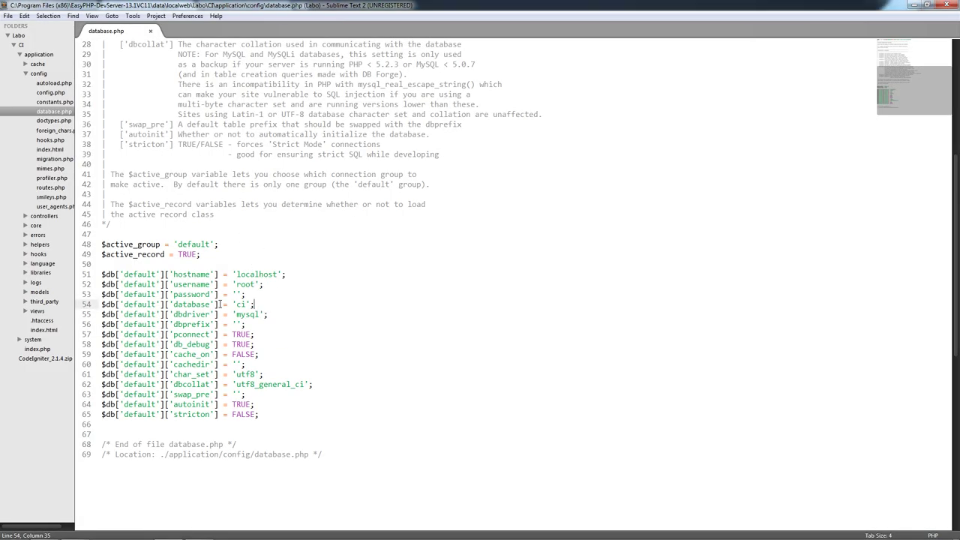
pyautogui.scroll(-3, 188, 225)
pyautogui.scroll(1, 187, 225)
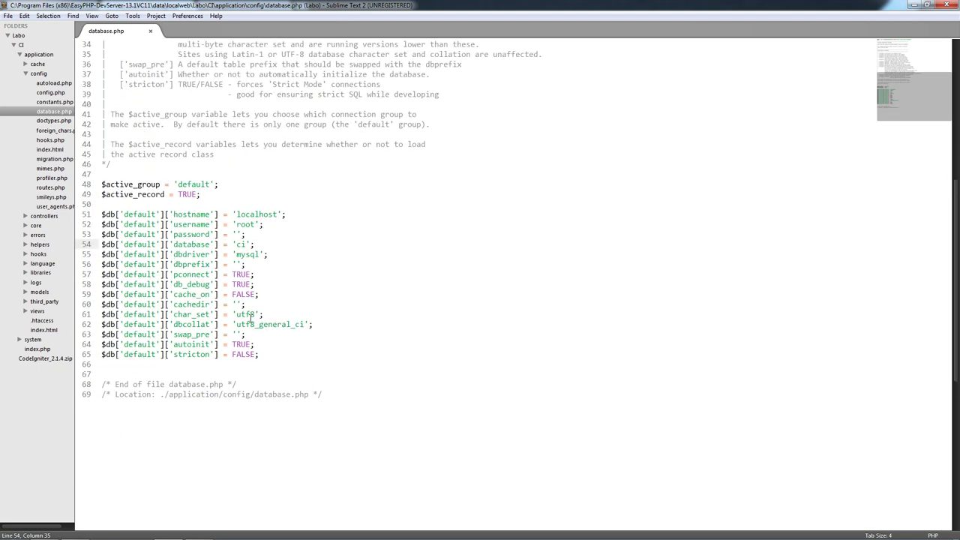
pyautogui.hotkey('ctrl', 's')
pyautogui.moveTo(105, 537)
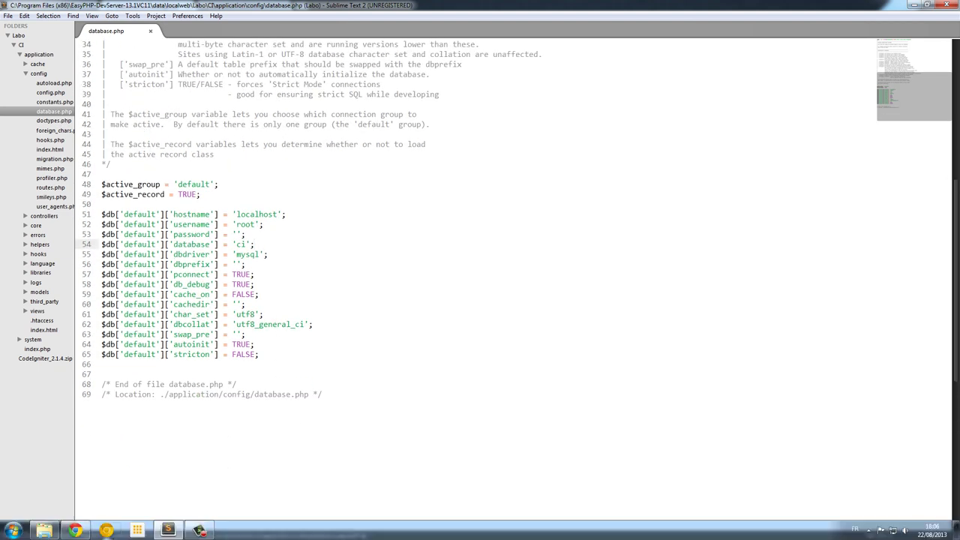
pyautogui.click(75, 530)
pyautogui.press('F5')
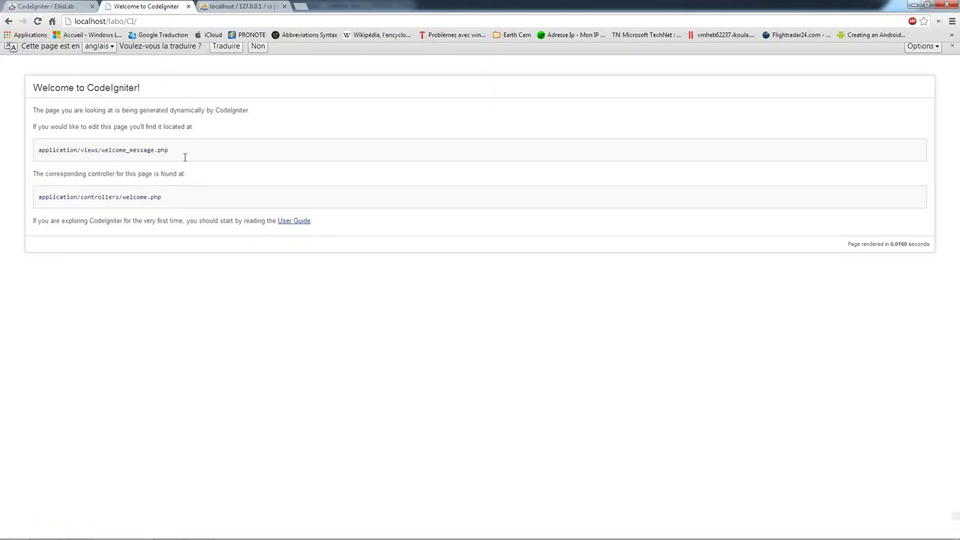
# - Back in Sublime Text, open autoload.php from the config folder
pyautogui.hotkey('alt', 'Tab')
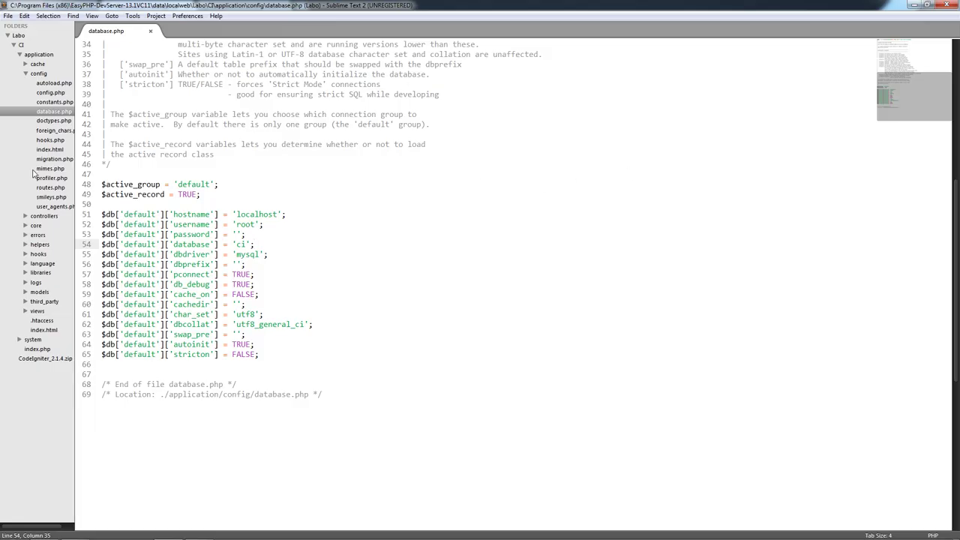
pyautogui.scroll(5, 322, 222)
pyautogui.scroll(6, 274, 235)
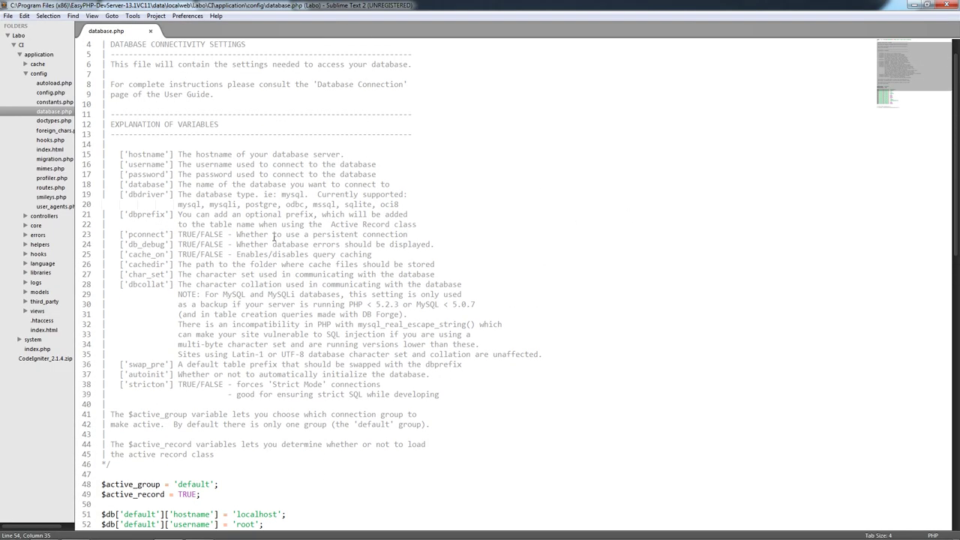
pyautogui.scroll(-7, 230, 247)
pyautogui.scroll(1, 230, 247)
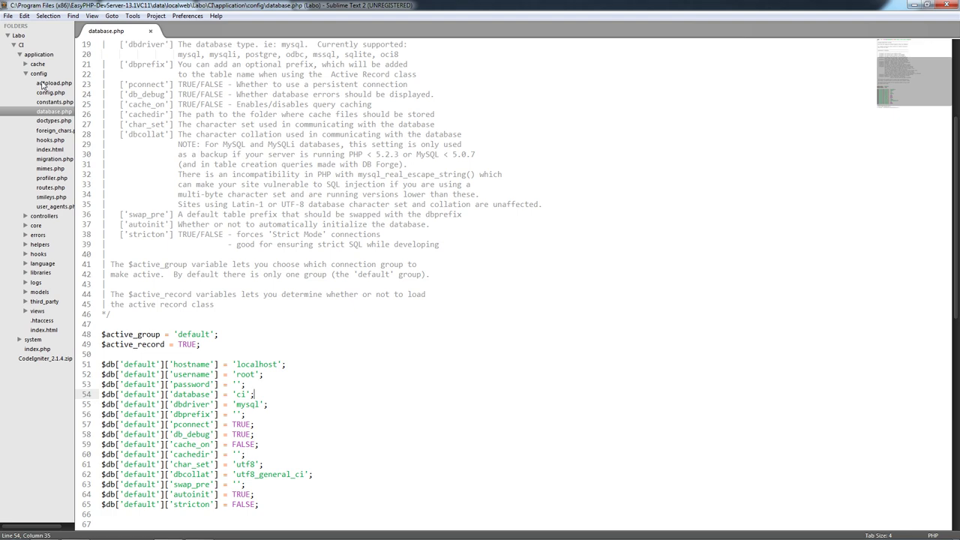
pyautogui.doubleClick(42, 84)
pyautogui.scroll(-1, 198, 319)
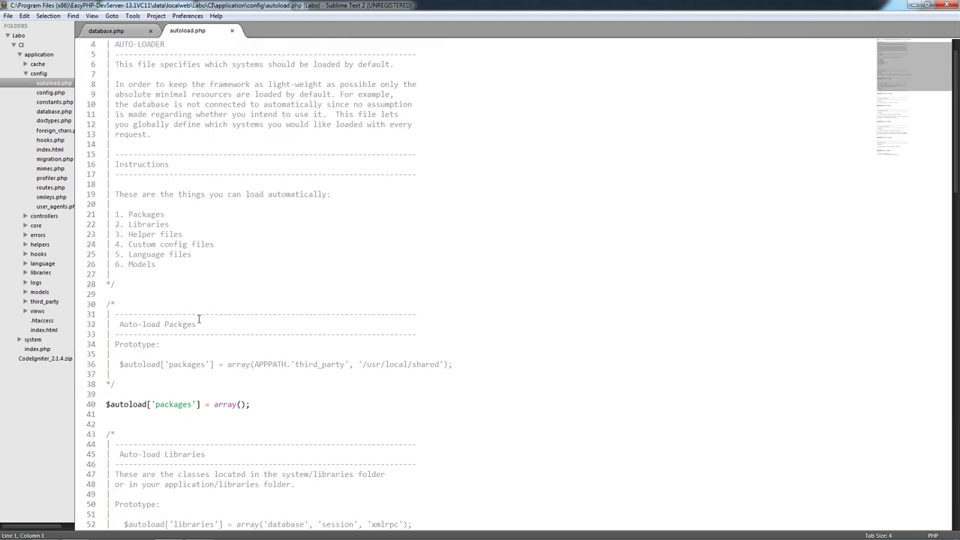
pyautogui.scroll(1, 199, 319)
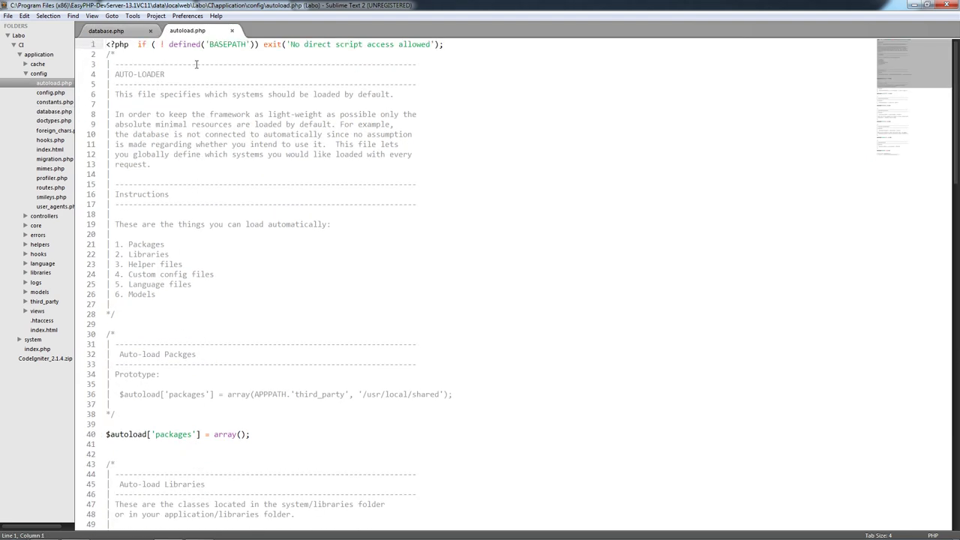
pyautogui.click(196, 74)
pyautogui.click(110, 84)
pyautogui.click(233, 125)
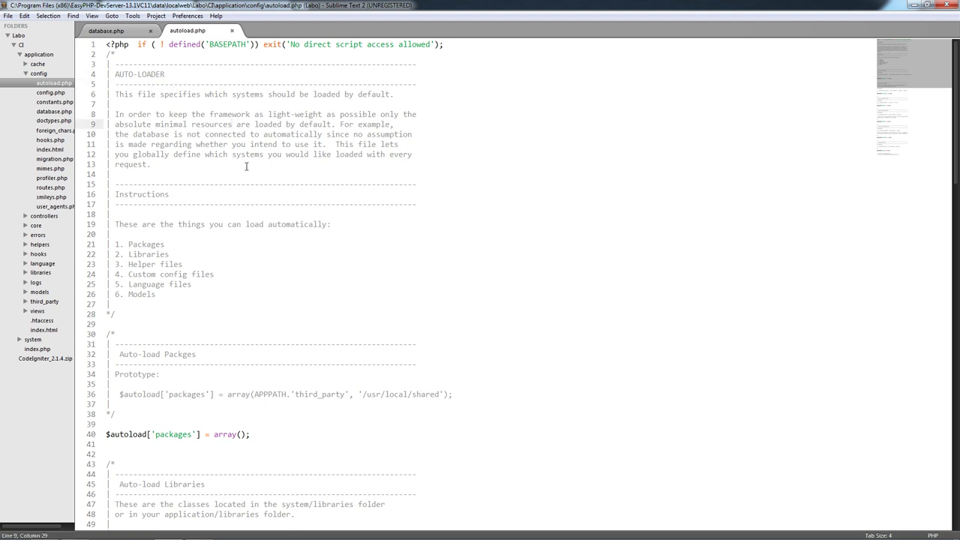
pyautogui.scroll(-3, 225, 215)
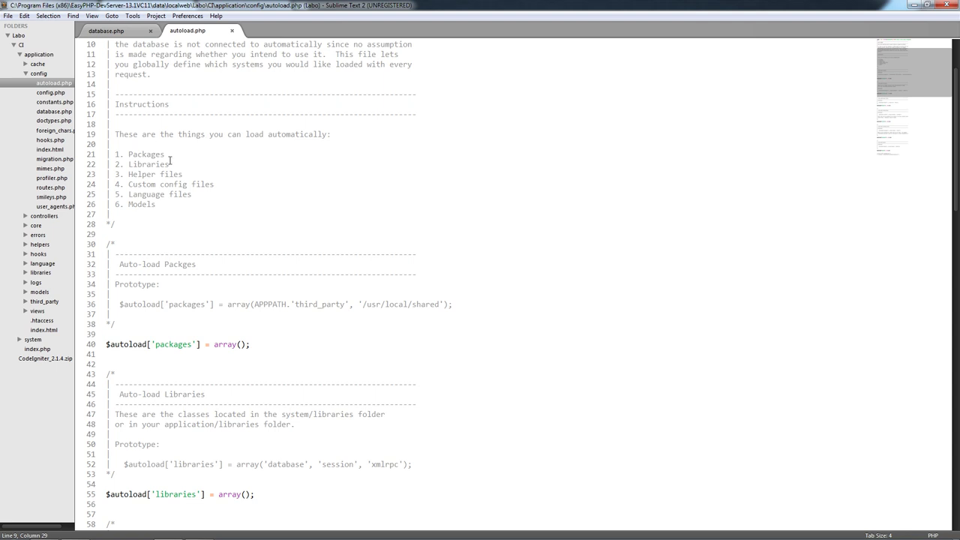
pyautogui.moveTo(169, 163); pyautogui.dragTo(151, 174)
pyautogui.moveTo(246, 191); pyautogui.dragTo(143, 185)
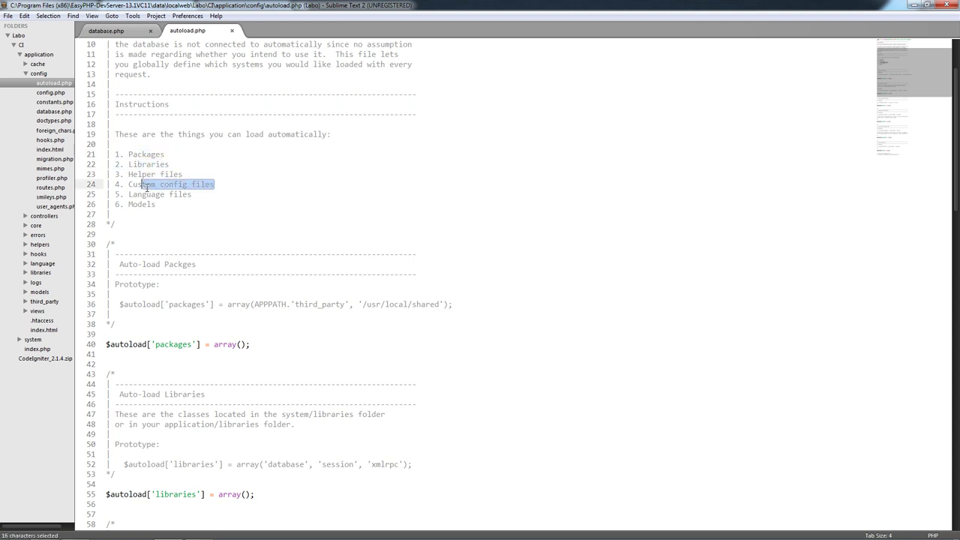
pyautogui.moveTo(255, 196); pyautogui.dragTo(133, 207)
pyautogui.click(208, 234)
pyautogui.scroll(-2, 203, 284)
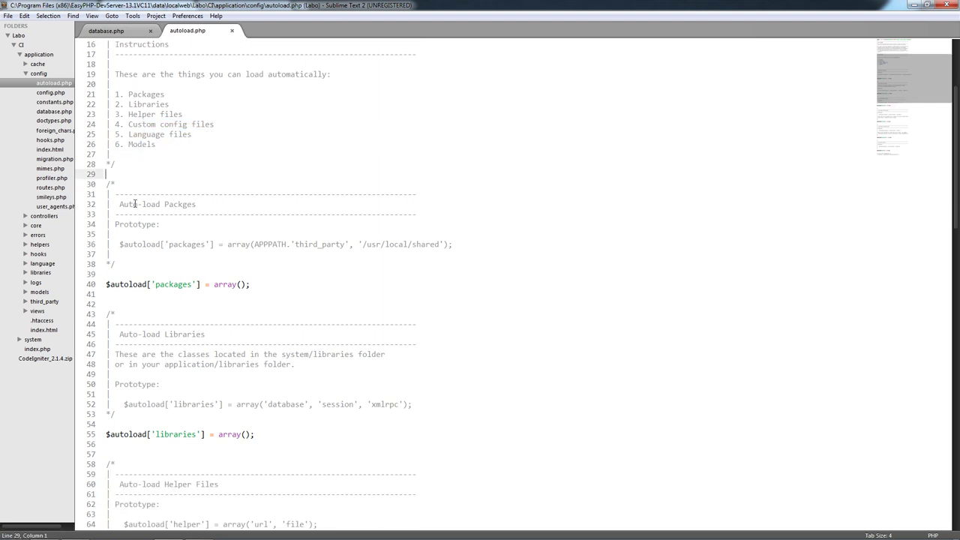
pyautogui.moveTo(196, 204); pyautogui.dragTo(135, 210)
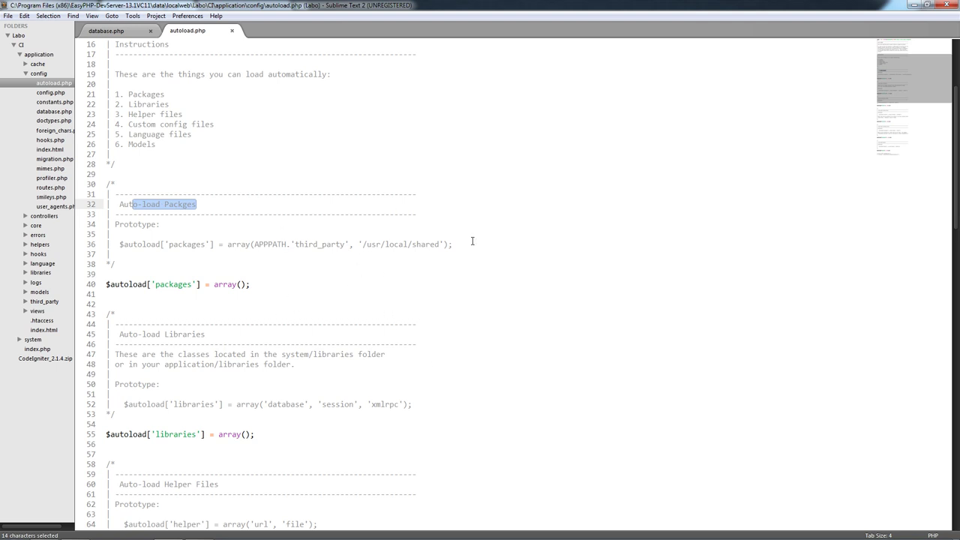
pyautogui.click(237, 286)
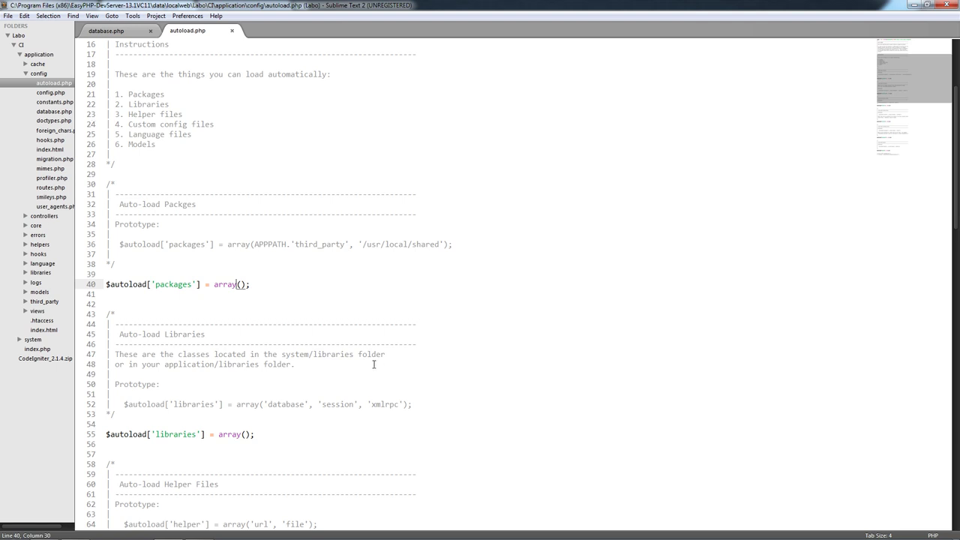
pyautogui.click(165, 224)
pyautogui.hotkey('shift', 'Home')
pyautogui.click(180, 227)
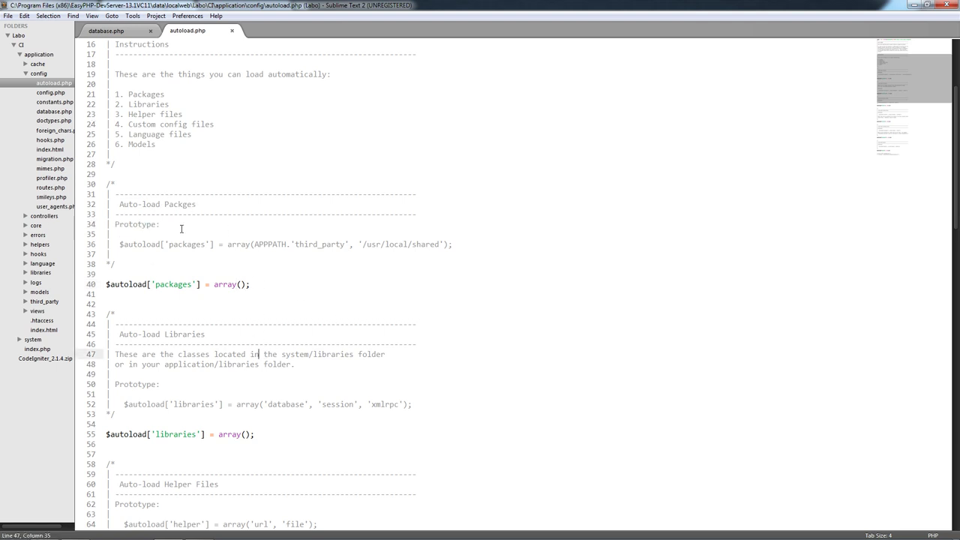
pyautogui.hotkey('shift', 'Home')
pyautogui.press('Down')
pyautogui.press('Down')
pyautogui.press('Down')
pyautogui.press('Down')
pyautogui.press('Down')
pyautogui.press('Down')
pyautogui.press('Down')
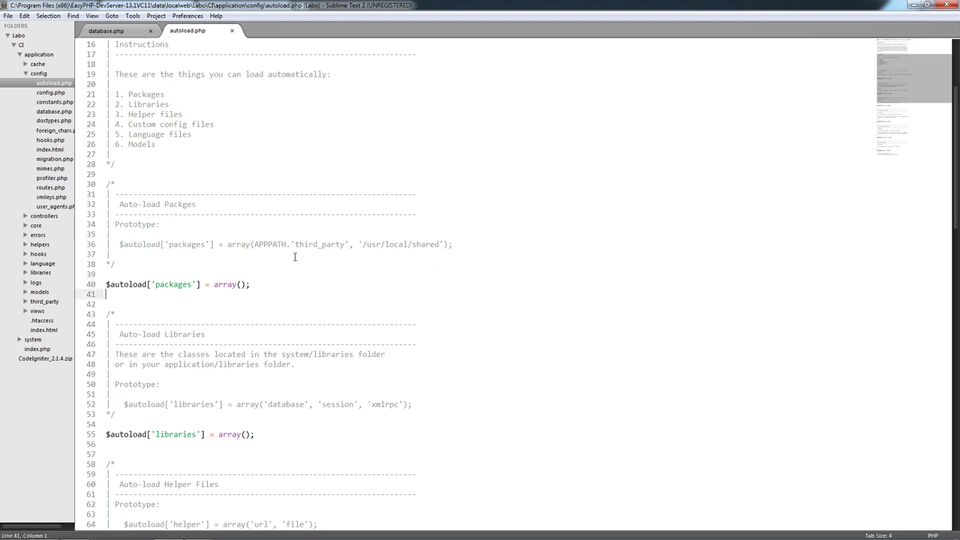
pyautogui.scroll(-5, 337, 270)
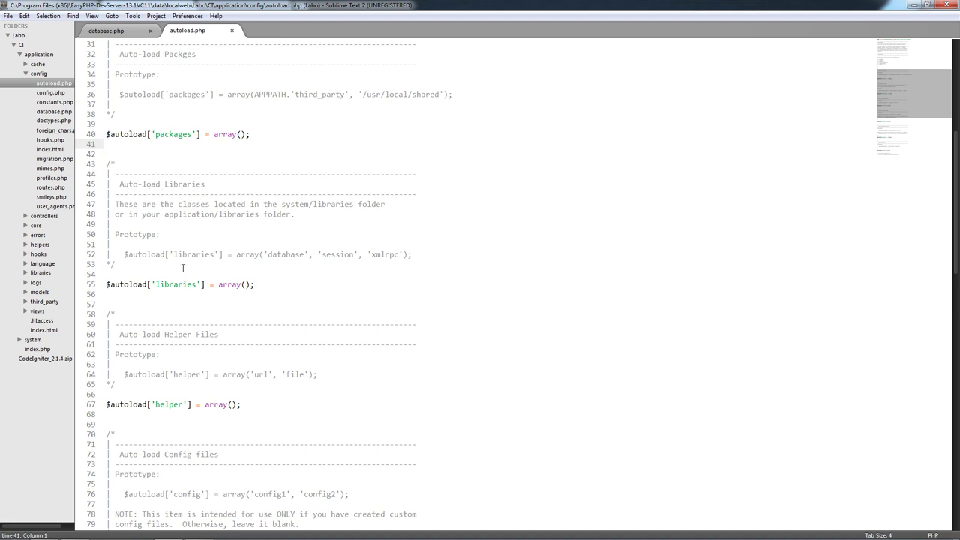
pyautogui.click(245, 284)
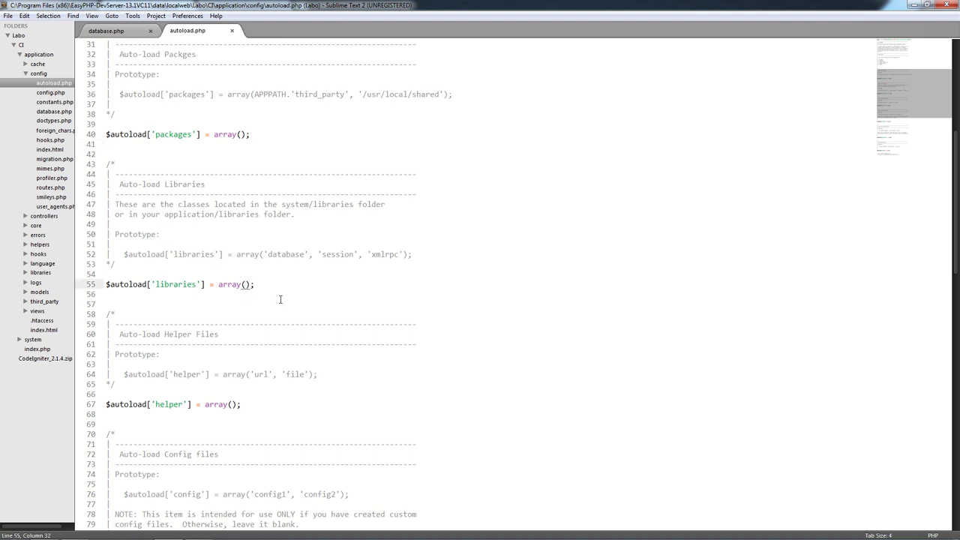
# - Add 'database','session' to the autoloaded libraries array and save
pyautogui.write("'data")
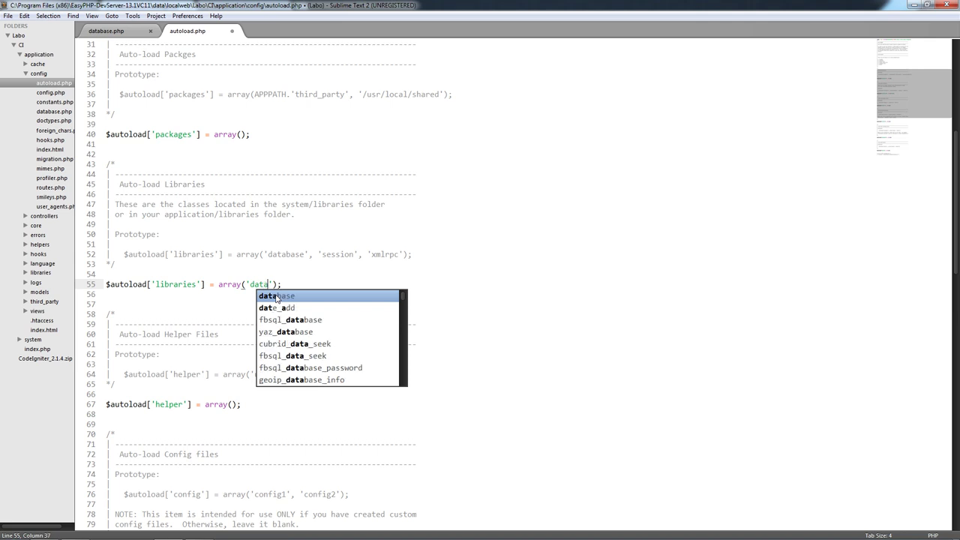
pyautogui.write("base')")
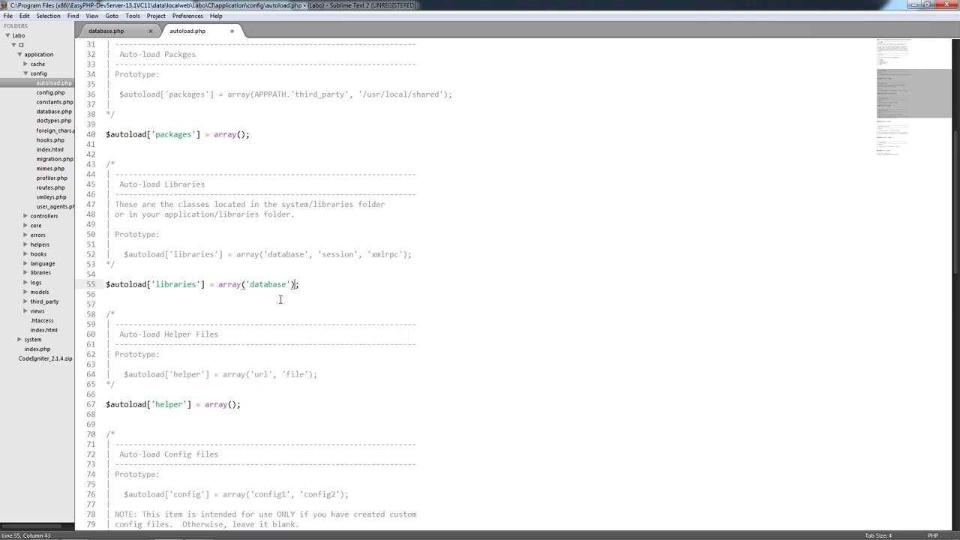
pyautogui.write(",'se")
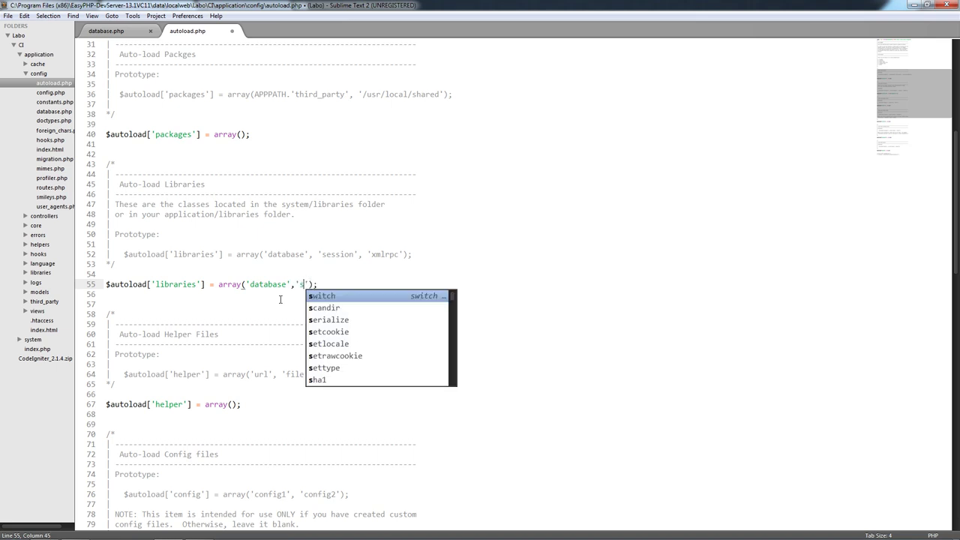
pyautogui.write('ssion')
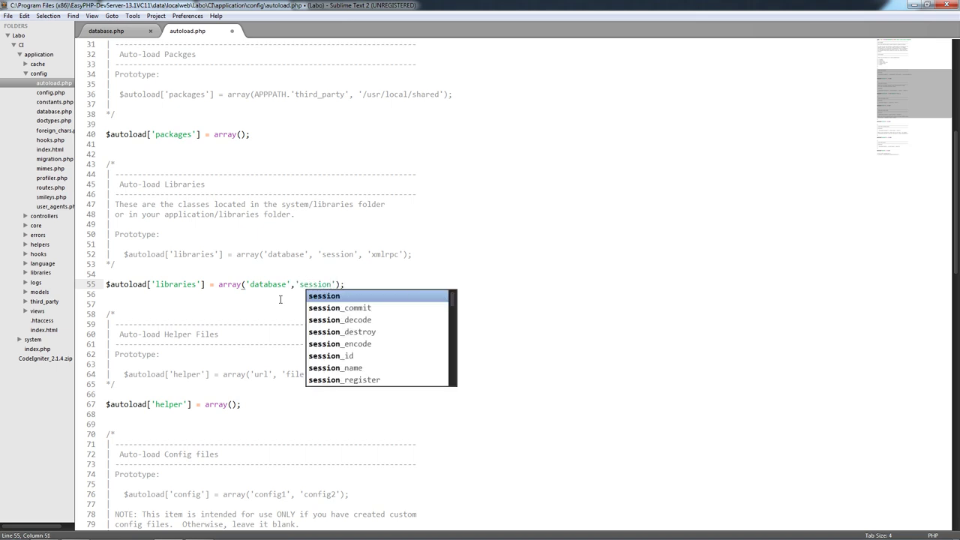
pyautogui.hotkey('ctrl', 's')
pyautogui.press('Down')
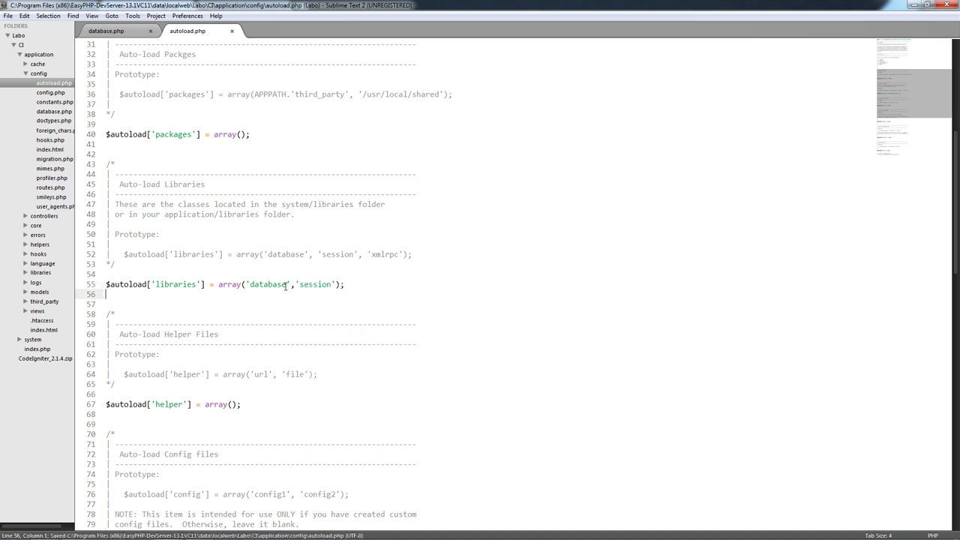
pyautogui.click(264, 284)
pyautogui.click(305, 287)
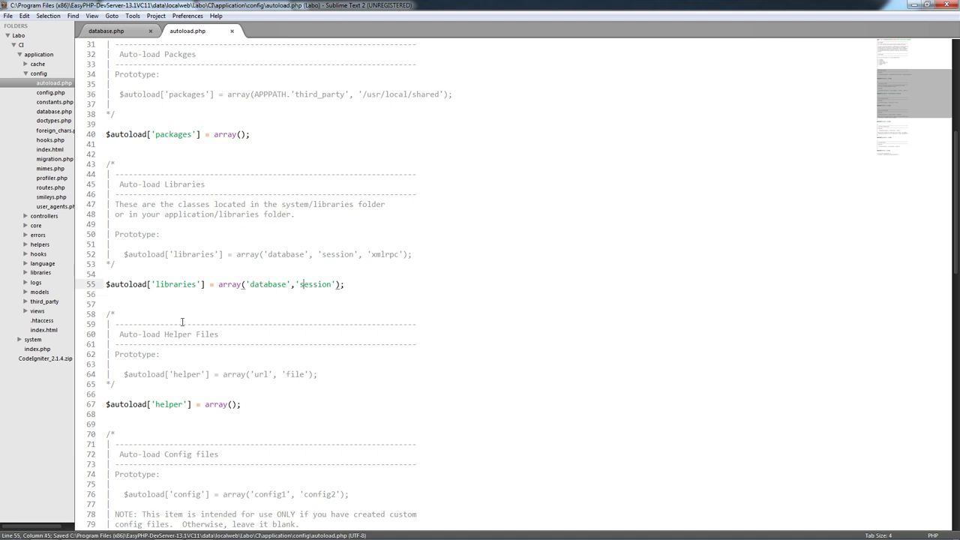
pyautogui.scroll(-1, 180, 319)
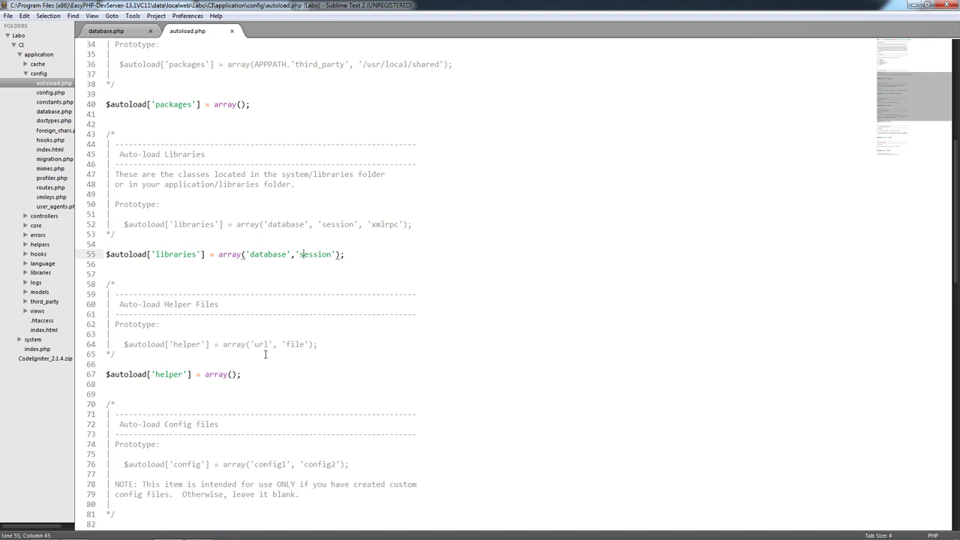
# - Add 'url' to the helper array and save autoload.php
pyautogui.click(230, 375)
pyautogui.write("'")
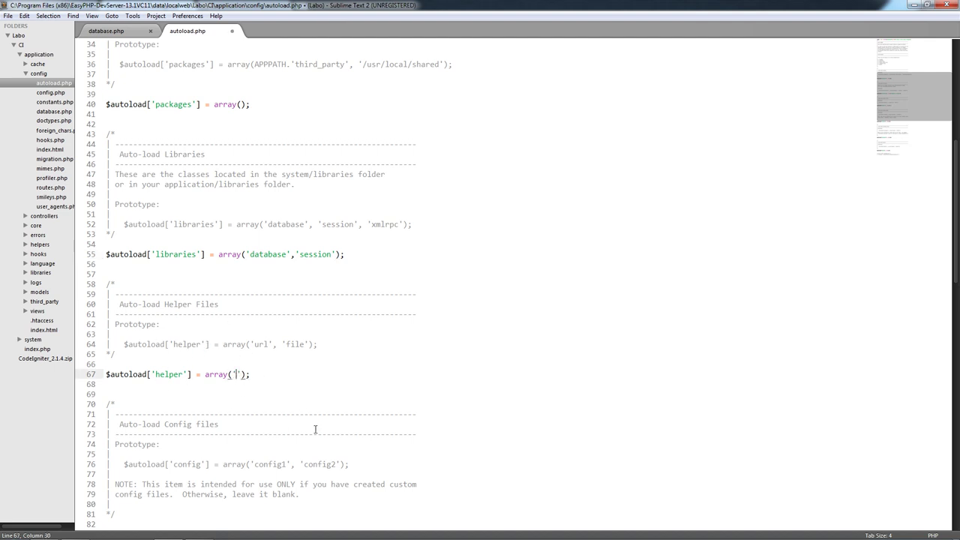
pyautogui.write('url')
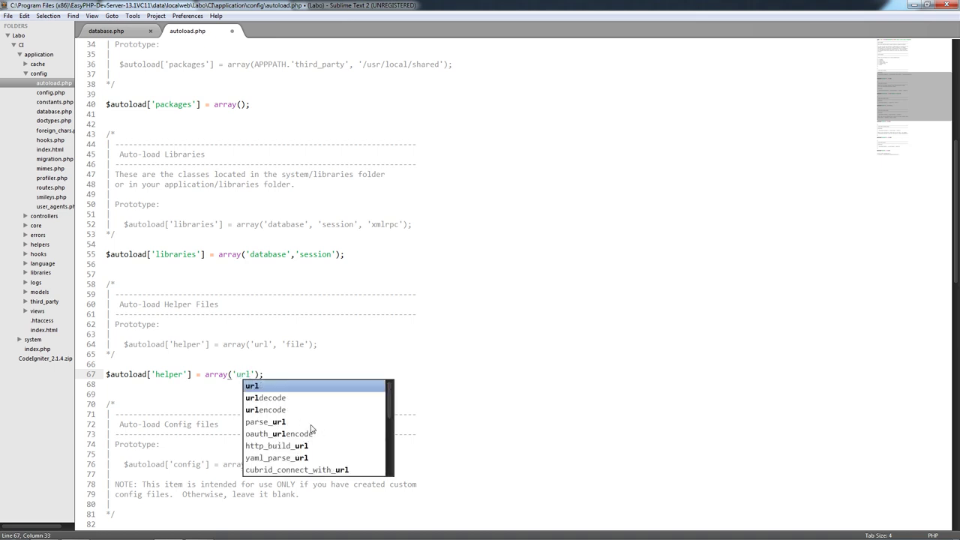
pyautogui.hotkey('ctrl', 's')
pyautogui.scroll(-3, 298, 305)
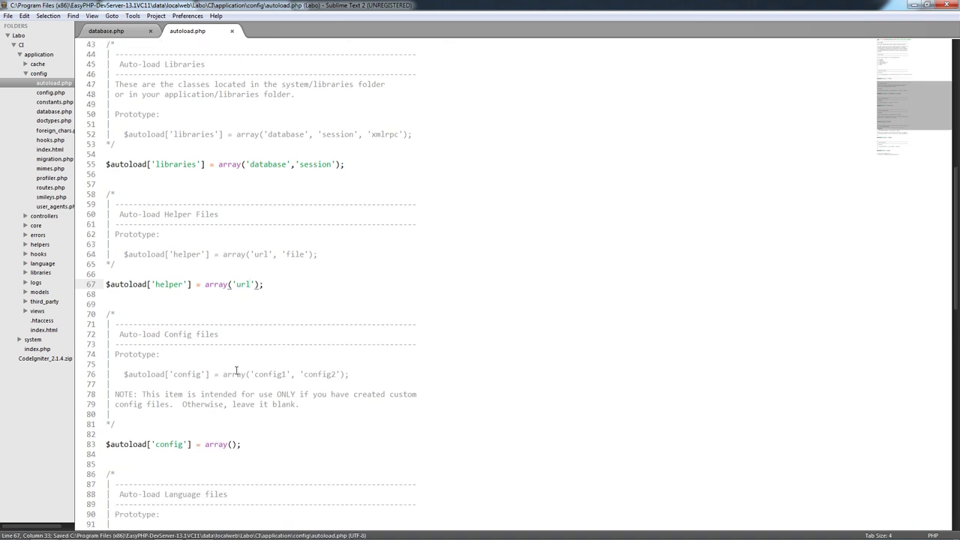
pyautogui.scroll(-2, 237, 378)
# - Look over the remaining config, language and model arrays, leaving them empty
pyautogui.click(238, 385)
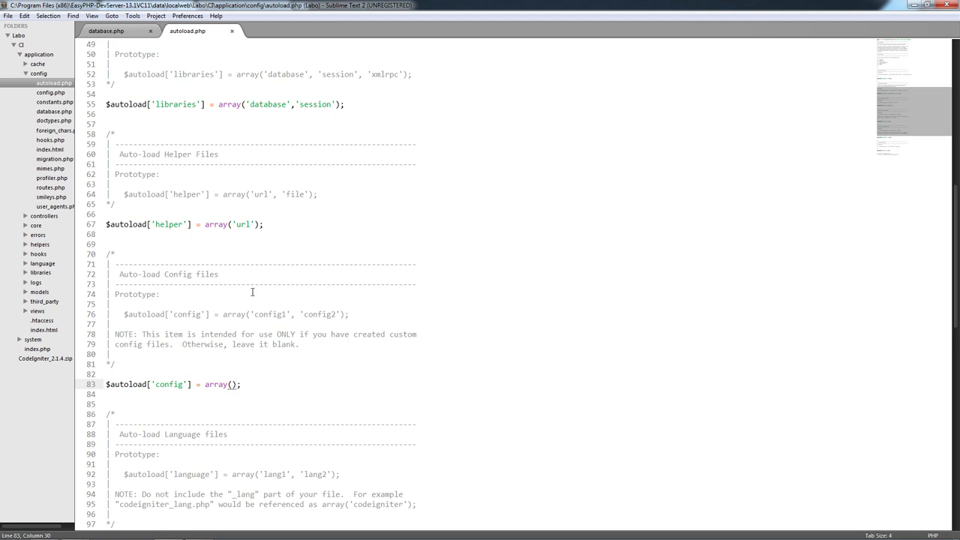
pyautogui.scroll(-1, 268, 316)
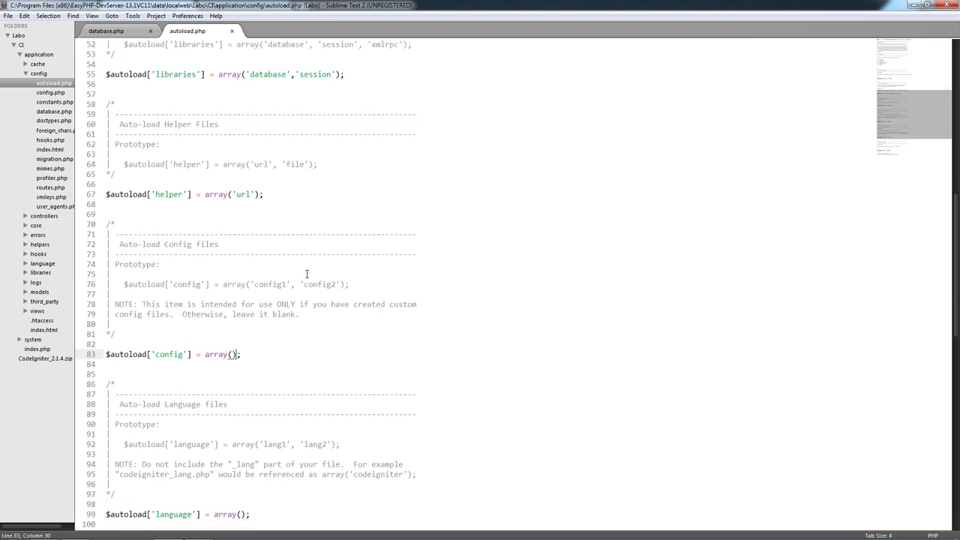
pyautogui.scroll(-4, 163, 343)
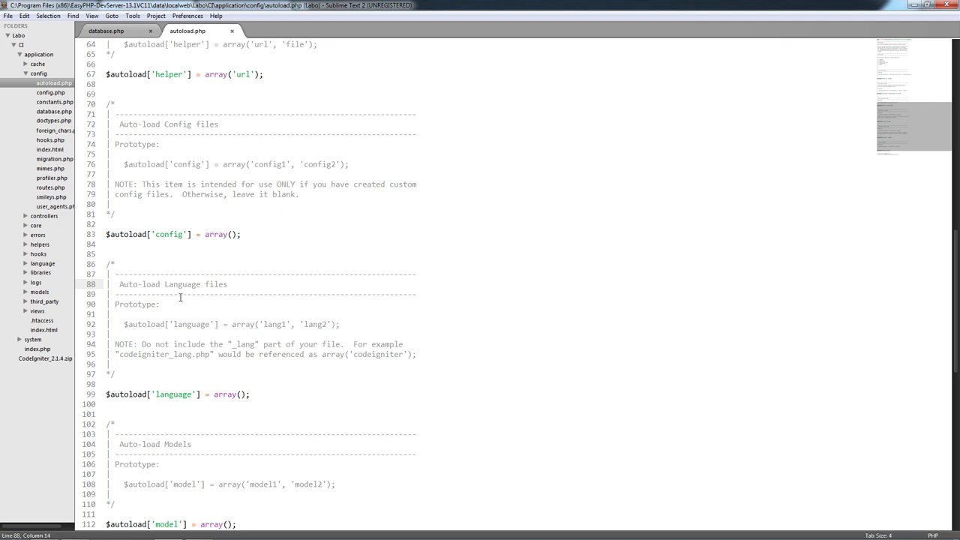
pyautogui.scroll(-5, 281, 358)
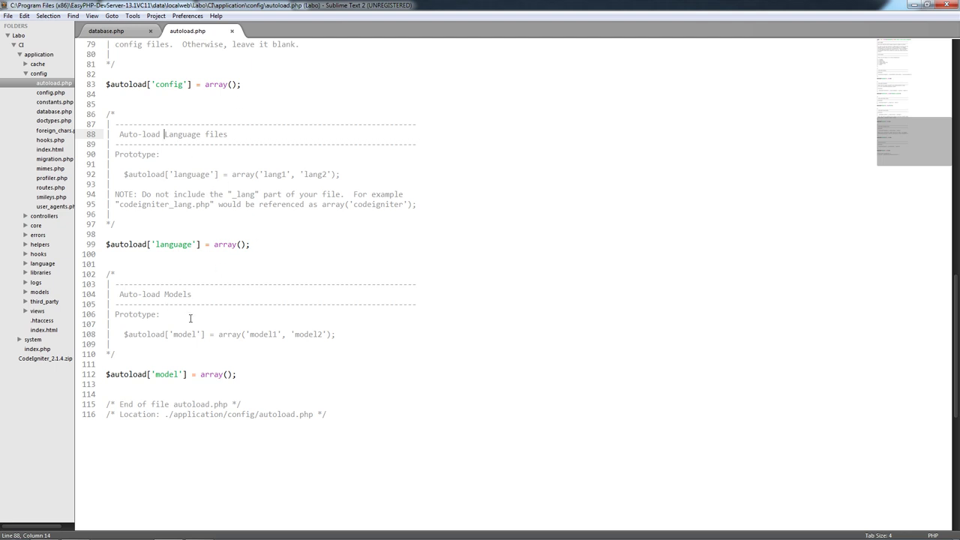
pyautogui.scroll(-1, 172, 326)
pyautogui.click(122, 264)
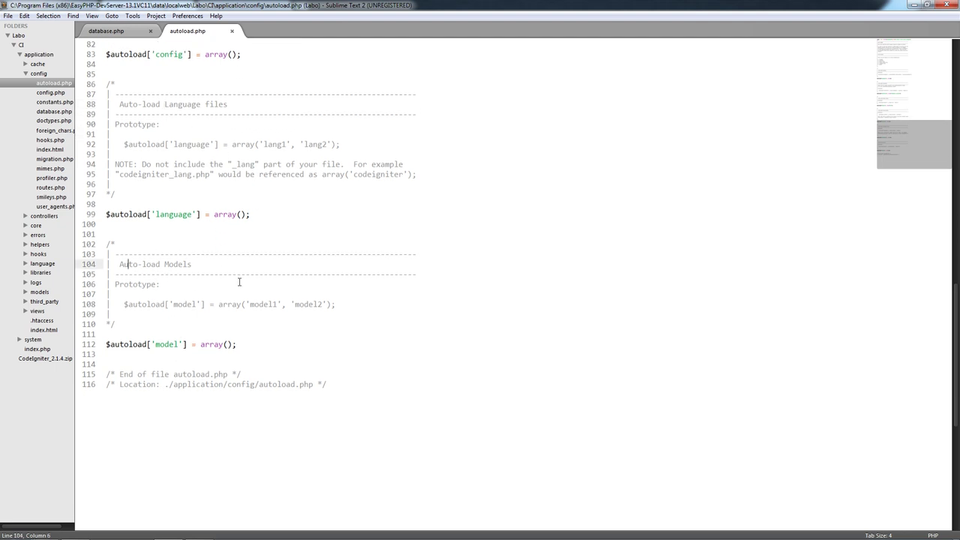
pyautogui.click(236, 274)
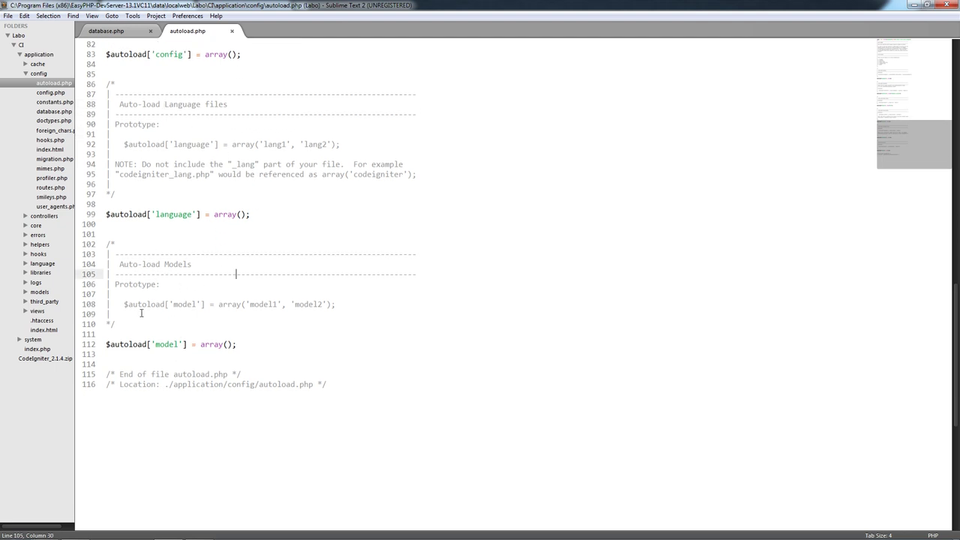
pyautogui.click(231, 344)
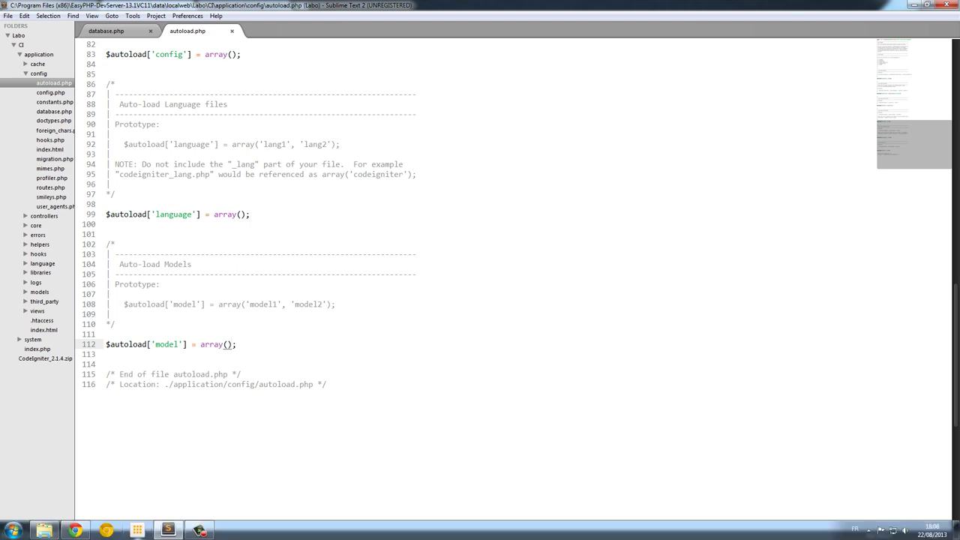
# - Reload the localhost/labo/CI/ welcome page, glance at the EllisLab page, then return
pyautogui.click(88, 533)
pyautogui.press('F5')
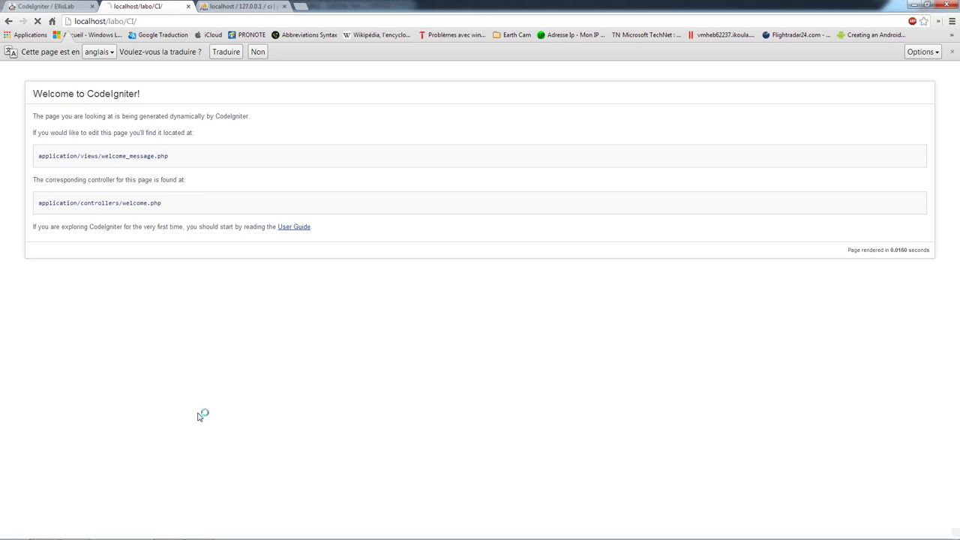
pyautogui.press('F5')
pyautogui.press('F5')
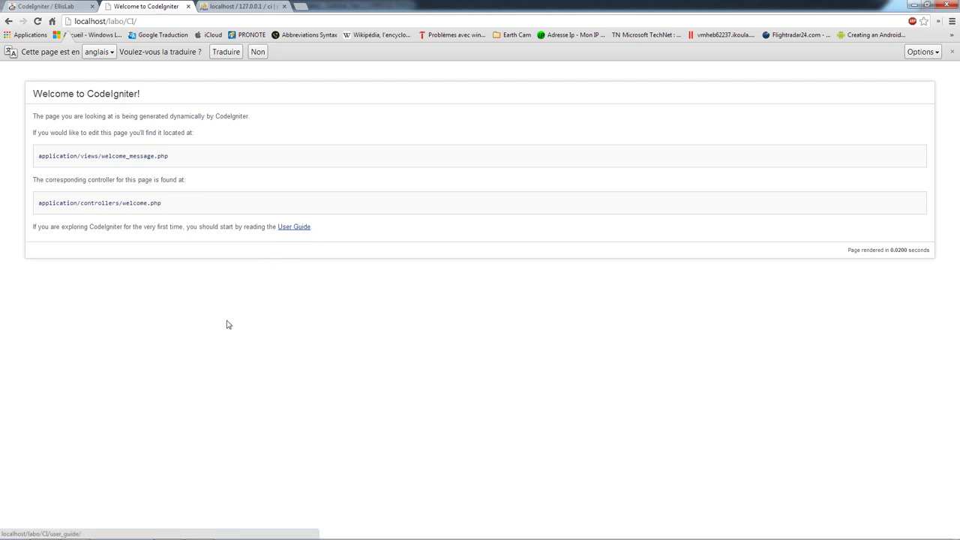
pyautogui.click(26, 7)
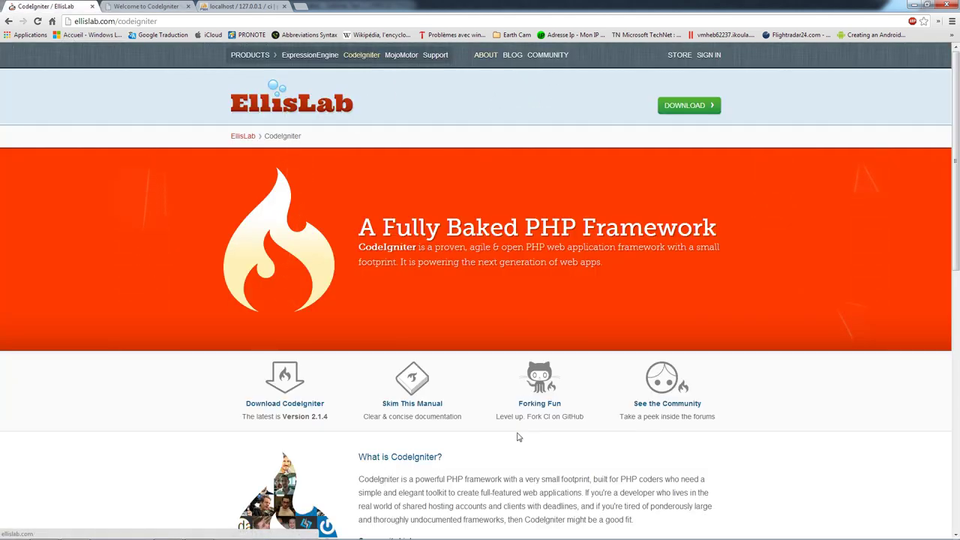
pyautogui.scroll(-3, 516, 436)
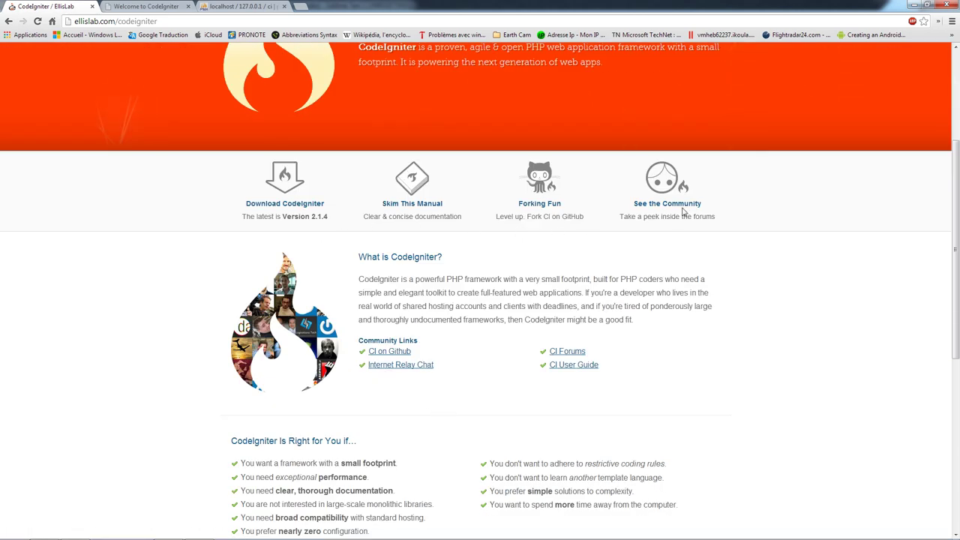
pyautogui.scroll(3, 678, 225)
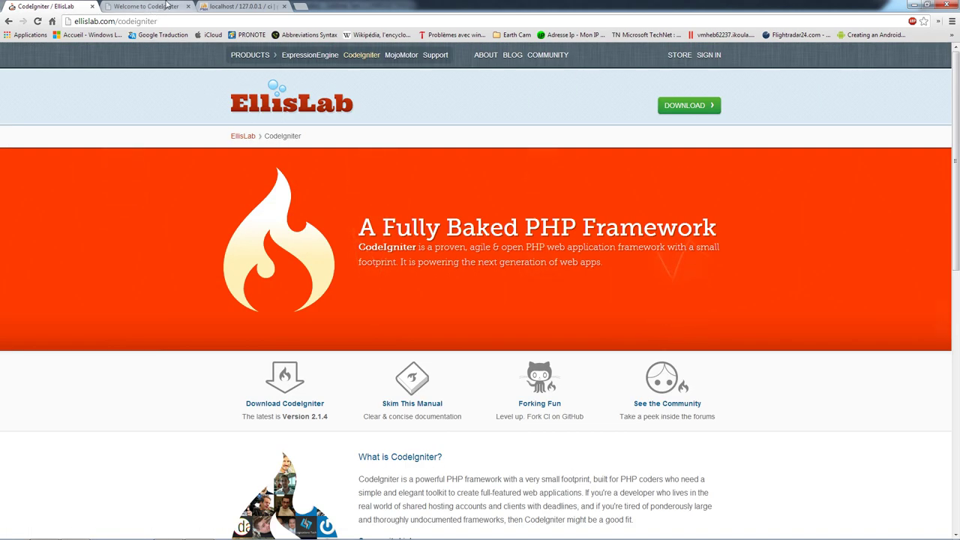
pyautogui.click(167, 6)
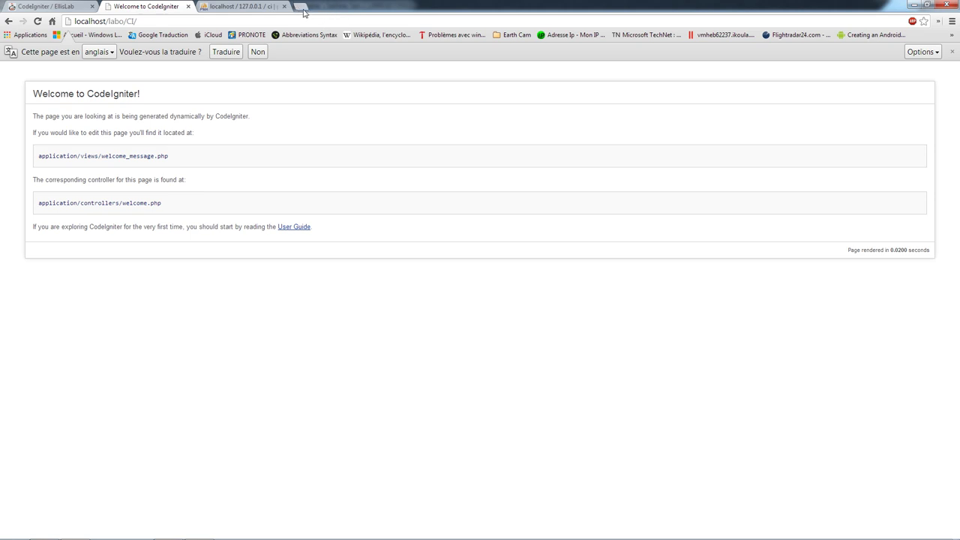
# - Search Google for 'codeigniter france' in a new tab
pyautogui.click(304, 12)
pyautogui.write('col')
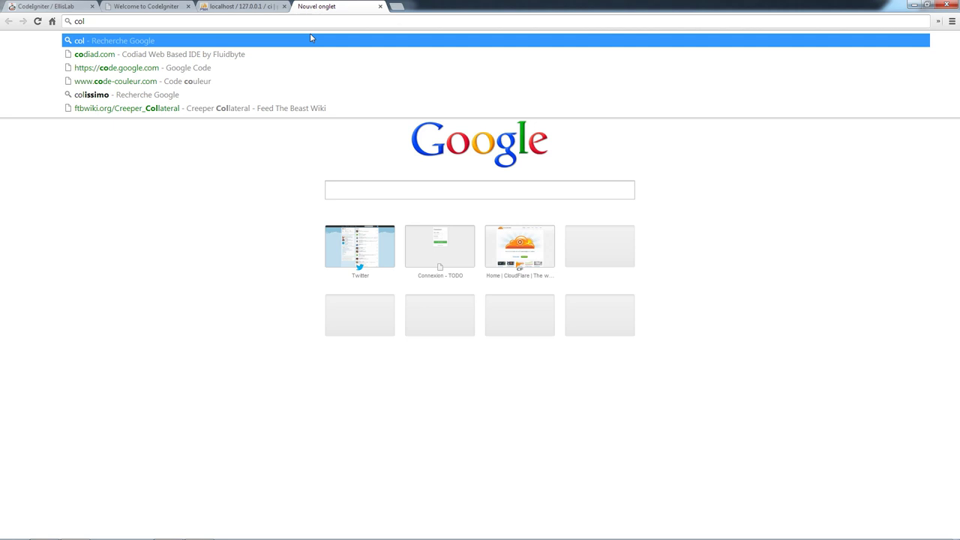
pyautogui.press('BackSpace')
pyautogui.write('de.google')
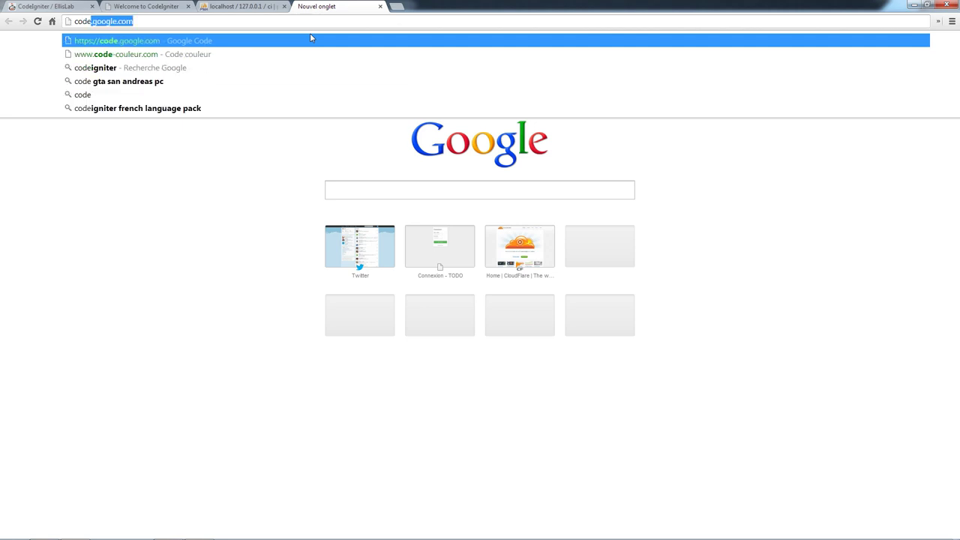
pyautogui.press('Down')
pyautogui.press('Down')
pyautogui.write('fra')
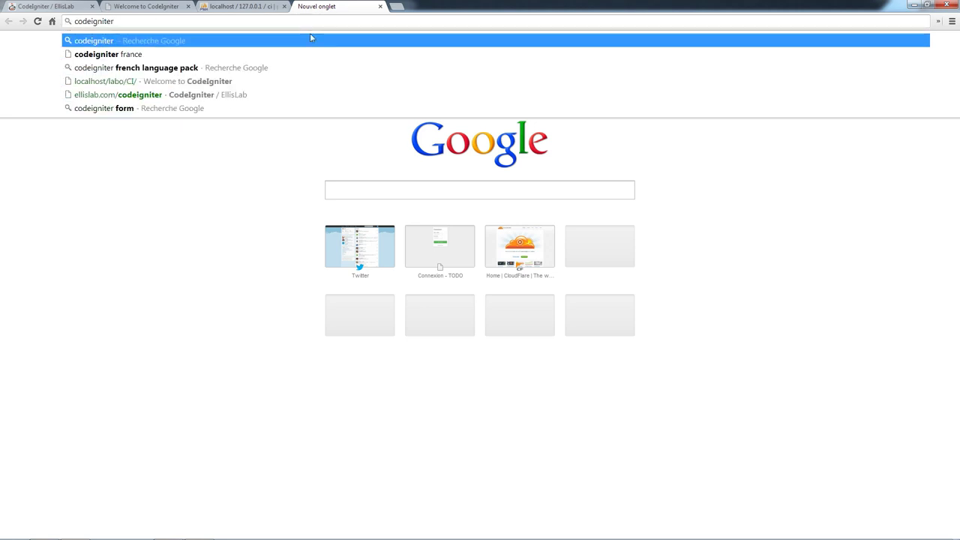
pyautogui.press('Down')
pyautogui.press('Return')
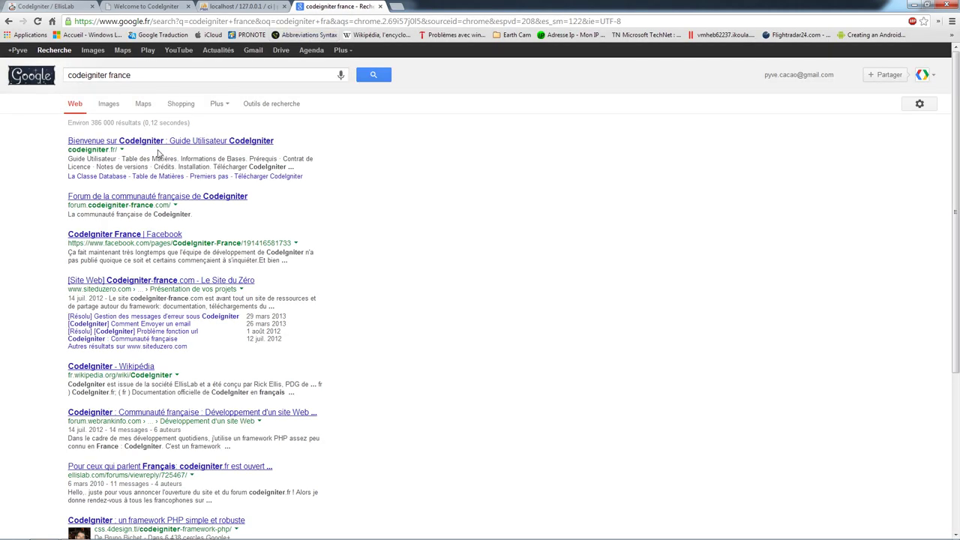
# - Open the French CodeIgniter user guide result and highlight its title version
pyautogui.click(111, 142)
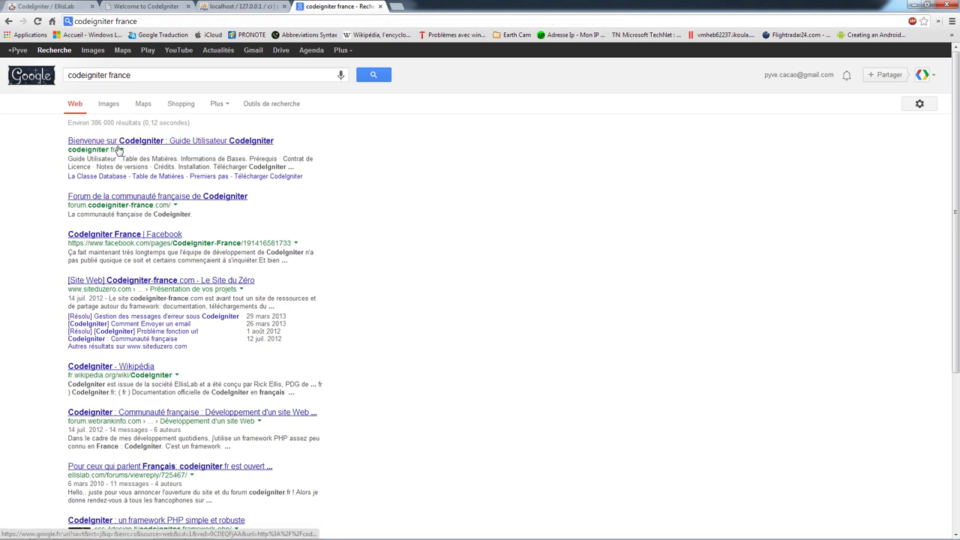
pyautogui.moveTo(76, 75); pyautogui.dragTo(152, 75)
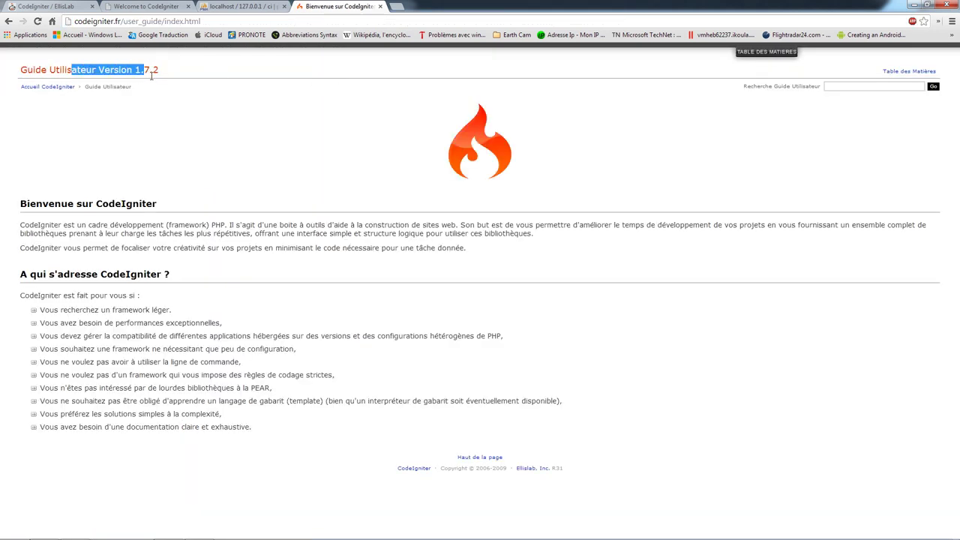
pyautogui.click(162, 75)
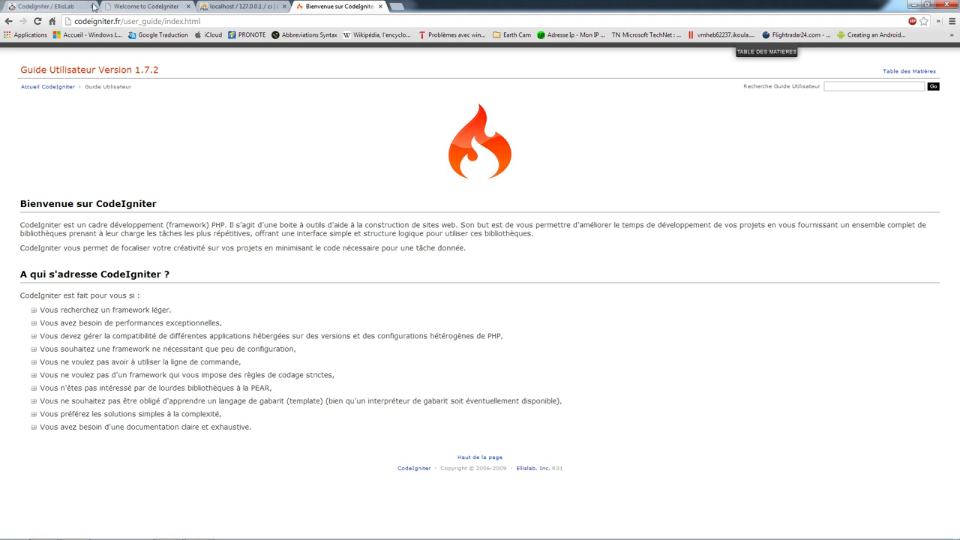
# - Cycle through the tabs, go back to the search results, and finish on the EllisLab page
pyautogui.click(153, 6)
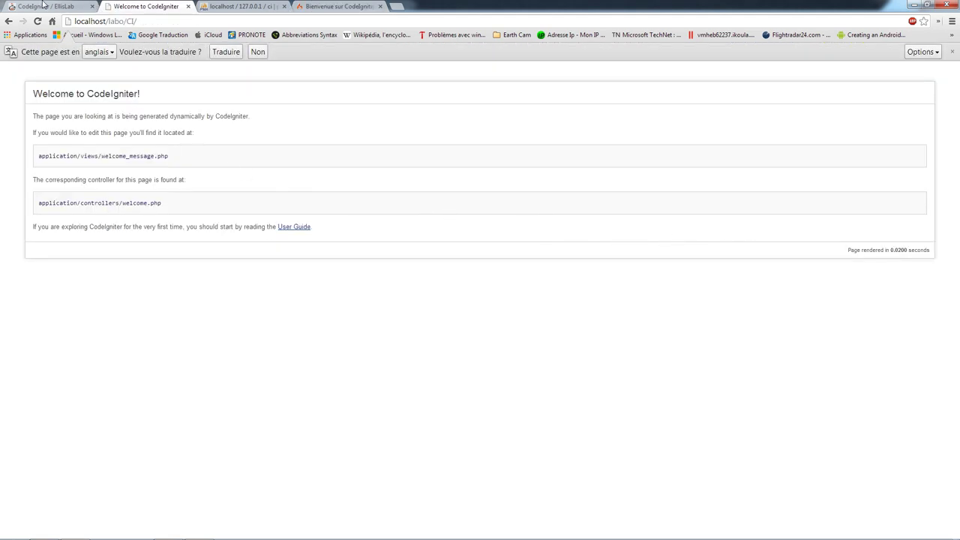
pyautogui.click(43, 5)
pyautogui.scroll(-3, 441, 181)
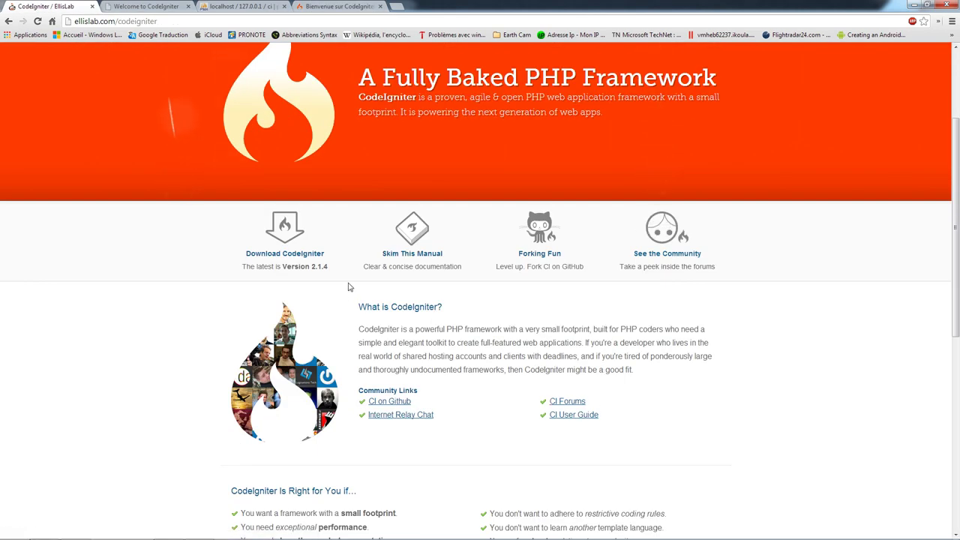
pyautogui.click(312, 6)
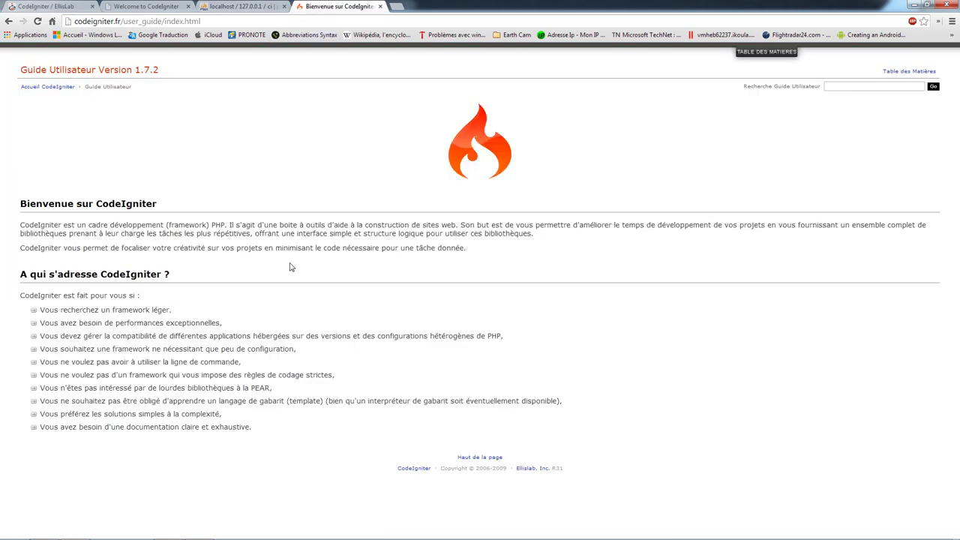
pyautogui.click(8, 21)
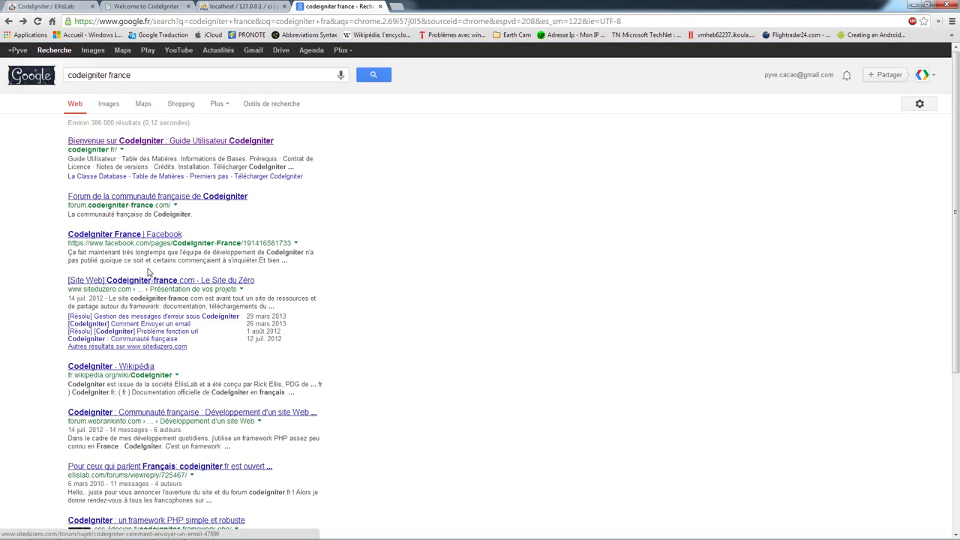
pyautogui.hotkey('ctrl', '1')
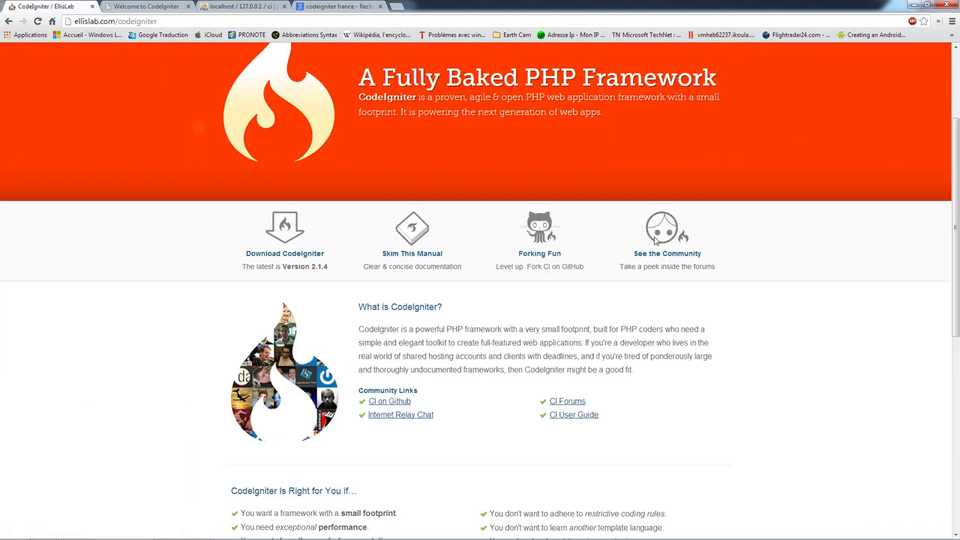
pyautogui.scroll(-1, 654, 240)
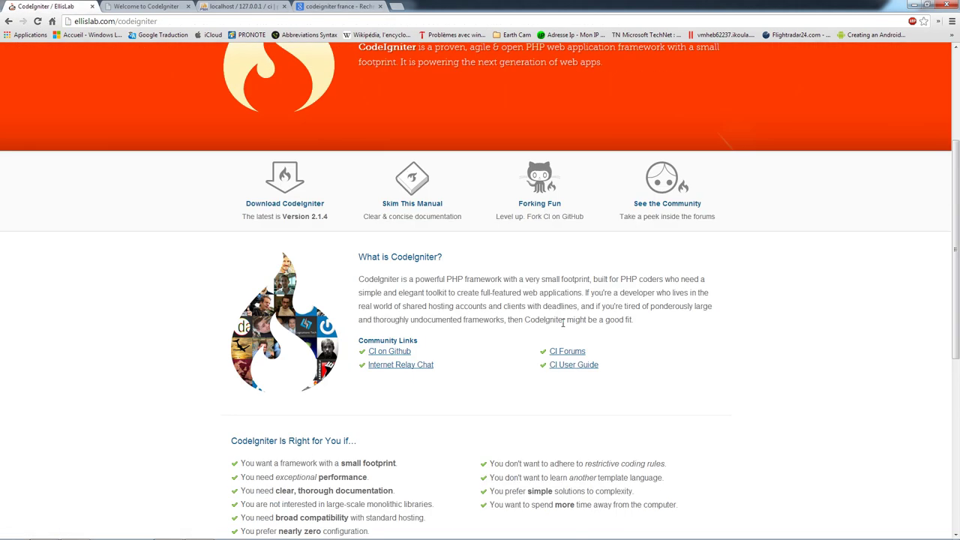
# - Open the CodeIgniter 2.1.4 user guide's table of contents, then view the phpMyAdmin and search tabs
pyautogui.click(404, 208)
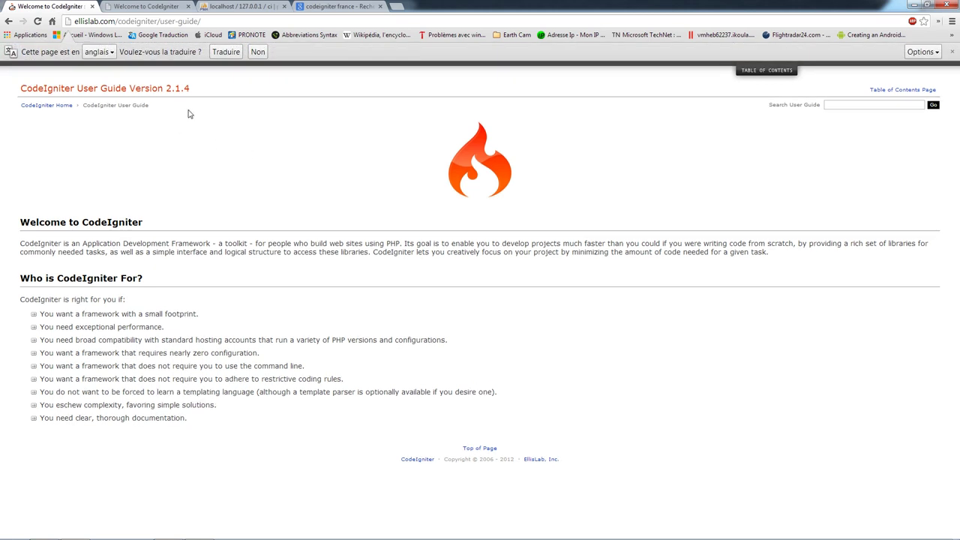
pyautogui.click(786, 75)
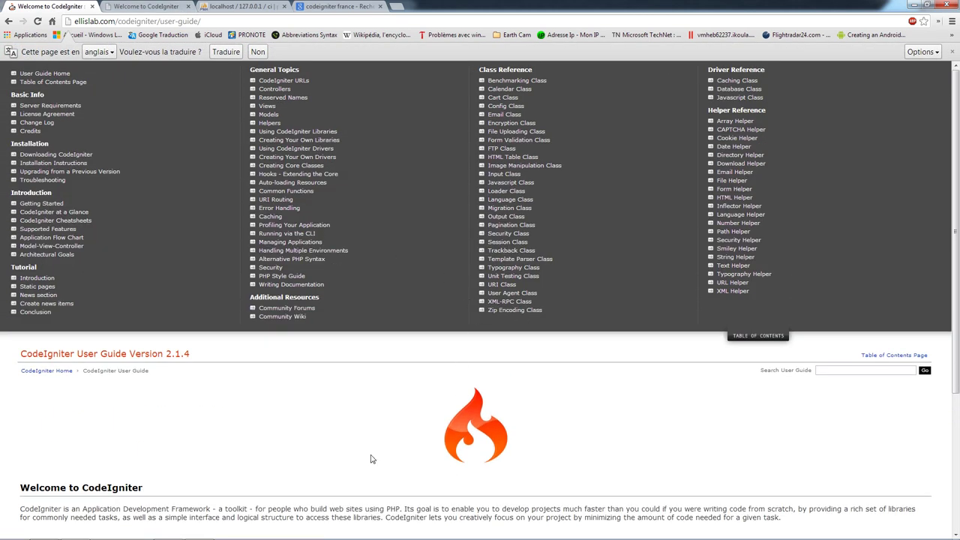
pyautogui.click(239, 6)
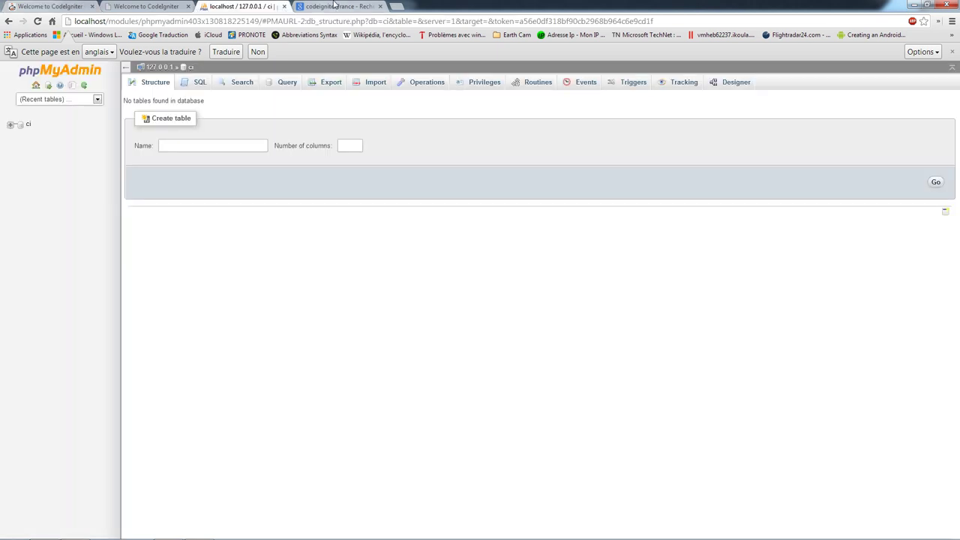
pyautogui.click(334, 6)
# - Return to the localhost CodeIgniter welcome page, then switch back to Sublime Text 2
pyautogui.click(146, 6)
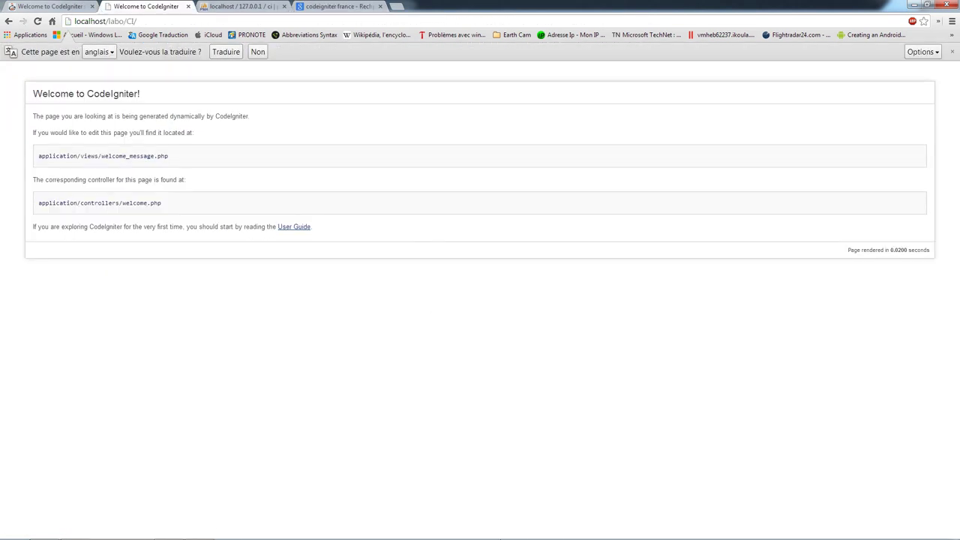
pyautogui.click(199, 530)
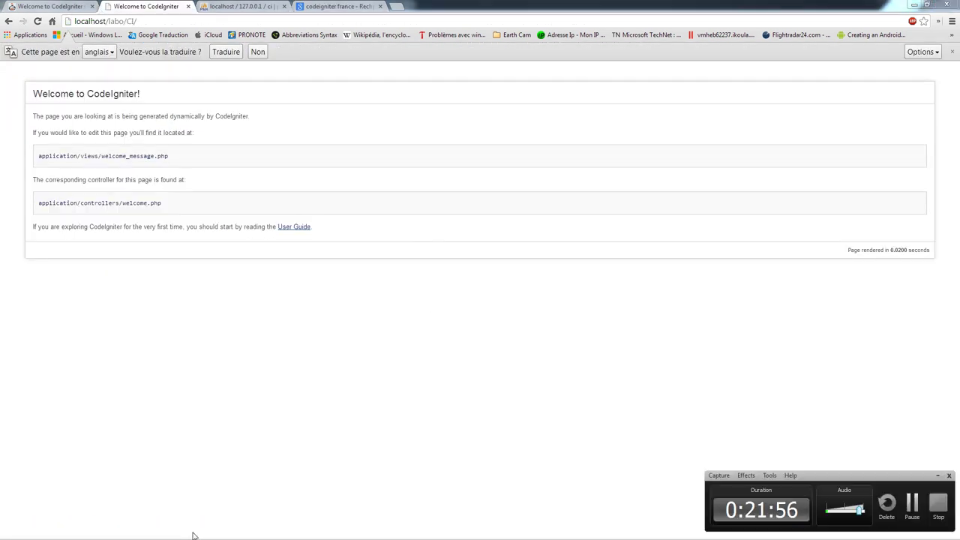
pyautogui.press('super')
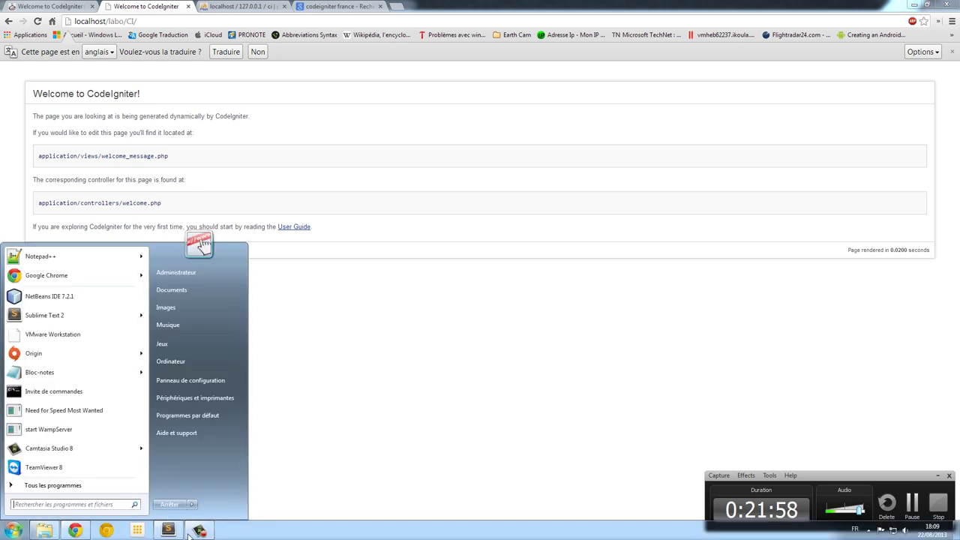
pyautogui.press('Escape')
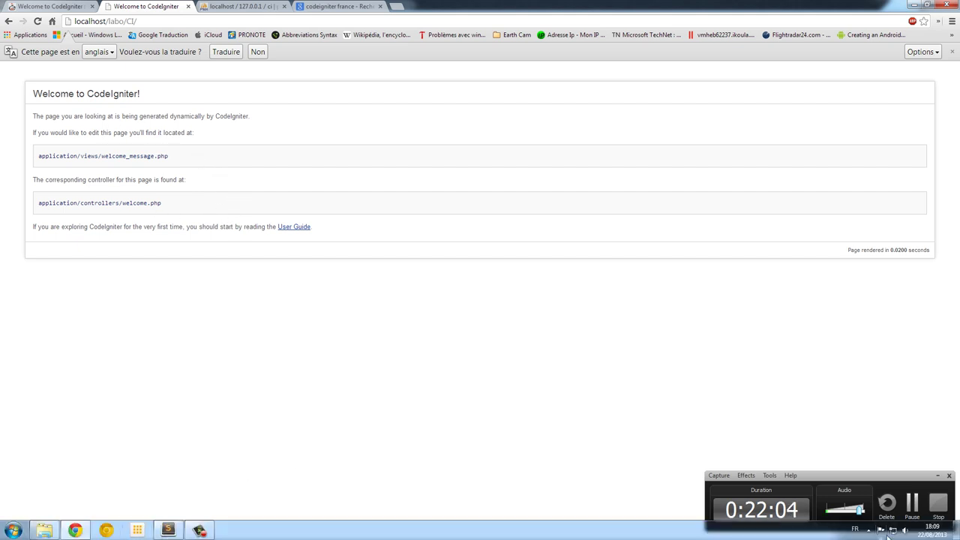
pyautogui.hotkey('alt', 'Tab')
pyautogui.hotkey('alt', 'Tab')
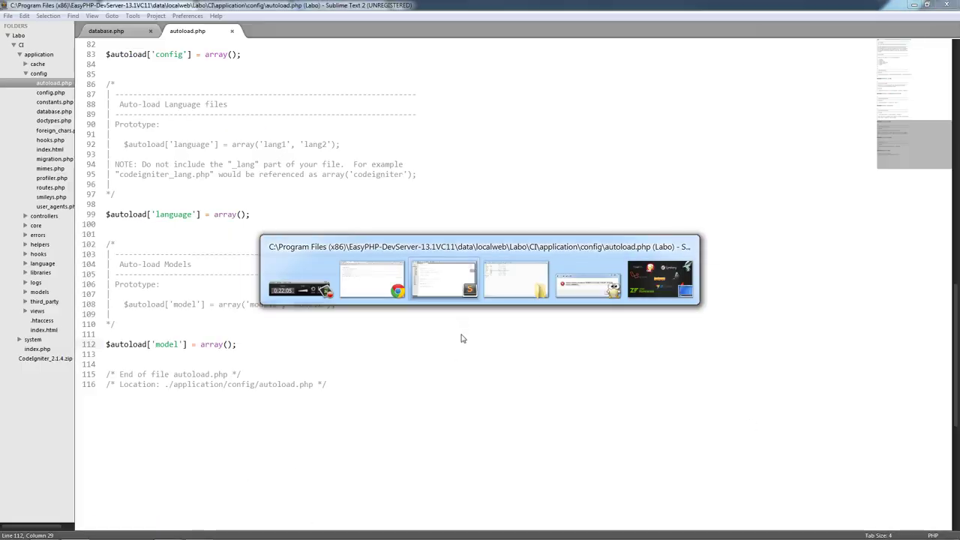
# - Expand the controllers folder in the sidebar and open welcome.php
pyautogui.click(26, 217)
pyautogui.click(27, 245)
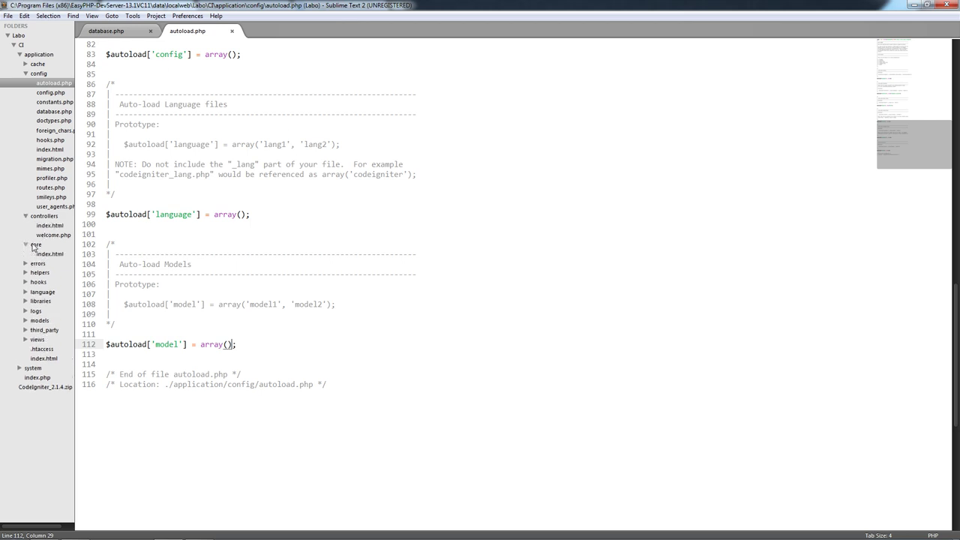
pyautogui.click(35, 245)
pyautogui.click(35, 245)
pyautogui.click(34, 245)
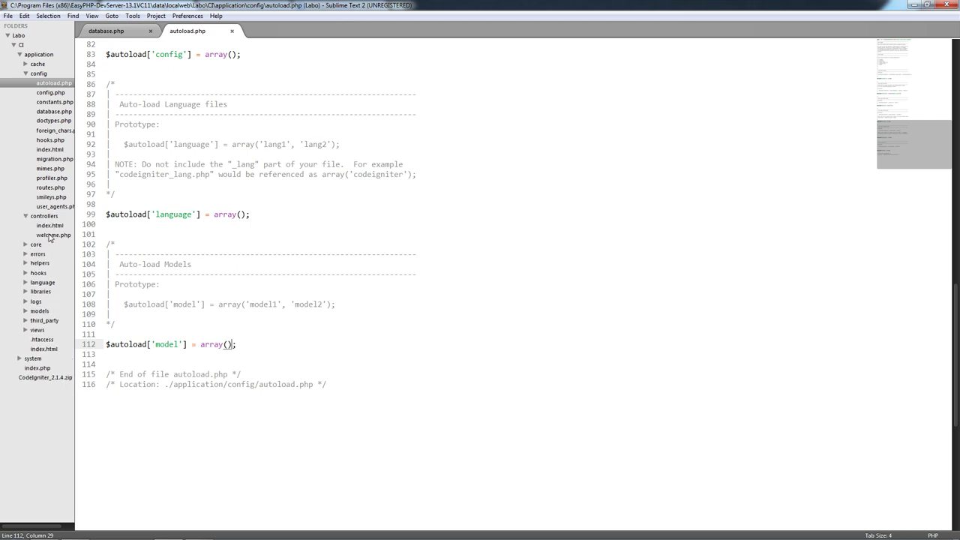
pyautogui.click(53, 234)
# - Delete the doc comment block on lines 5–19 above the index function
pyautogui.scroll(-5, 274, 270)
pyautogui.scroll(5, 275, 276)
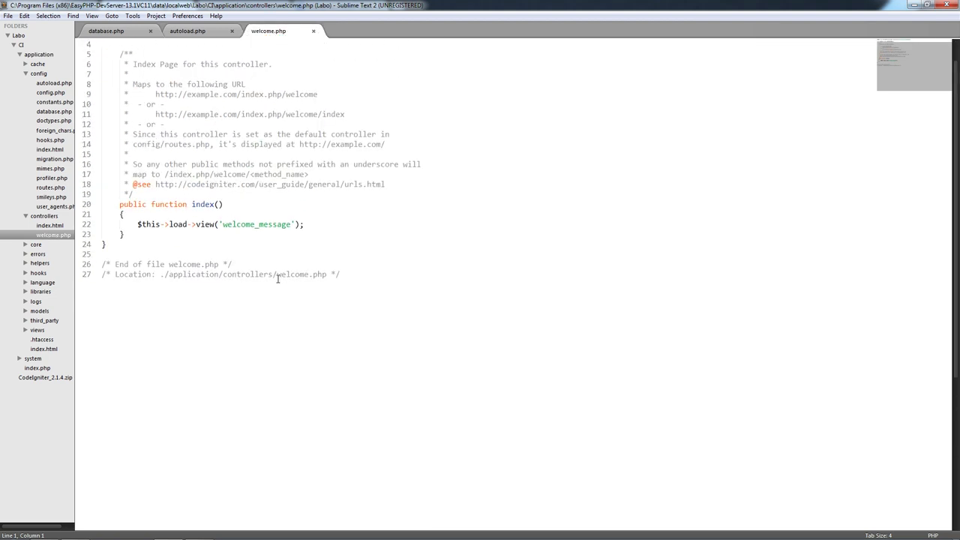
pyautogui.click(139, 227)
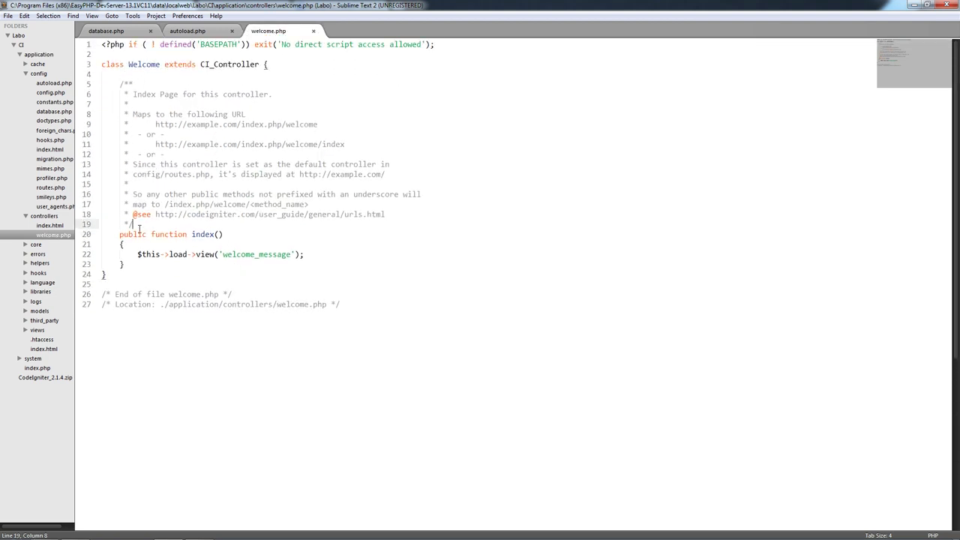
pyautogui.moveTo(152, 223); pyautogui.dragTo(69, 88)
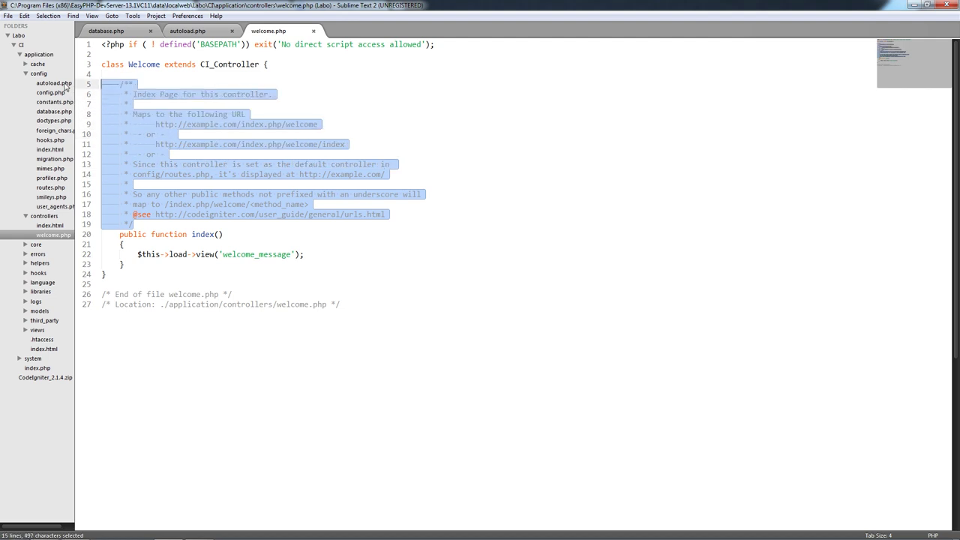
pyautogui.press('BackSpace')
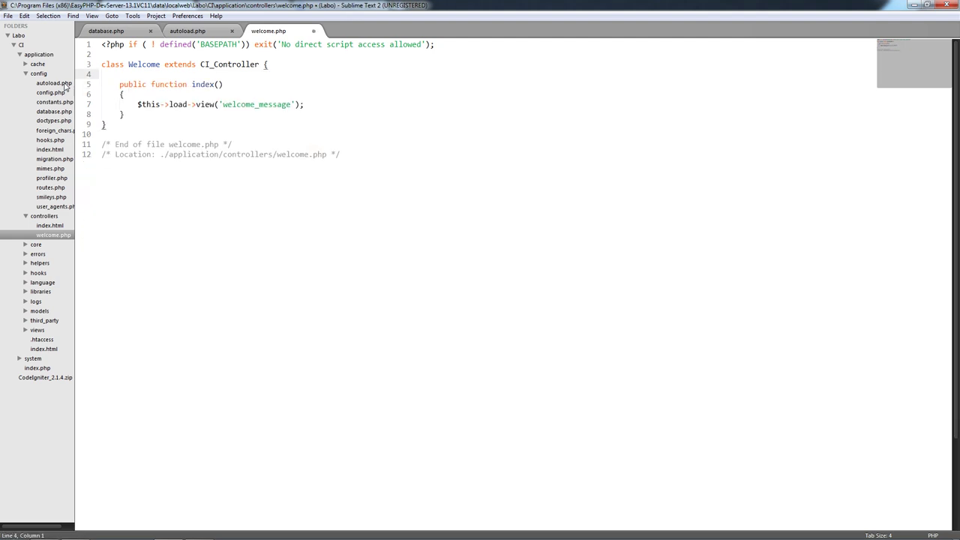
# - Review the remaining class declaration and BASEPATH check lines in welcome.php
pyautogui.scroll(-2, 225, 94)
pyautogui.scroll(2, 205, 100)
pyautogui.click(145, 86)
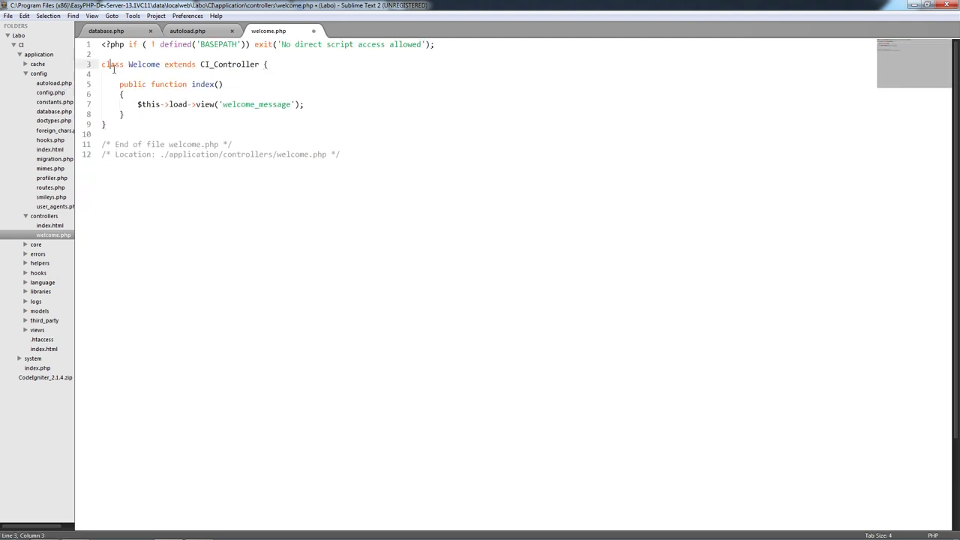
pyautogui.moveTo(100, 64); pyautogui.dragTo(332, 64)
pyautogui.moveTo(461, 42); pyautogui.dragTo(138, 45)
pyautogui.click(326, 85)
pyautogui.click(219, 46)
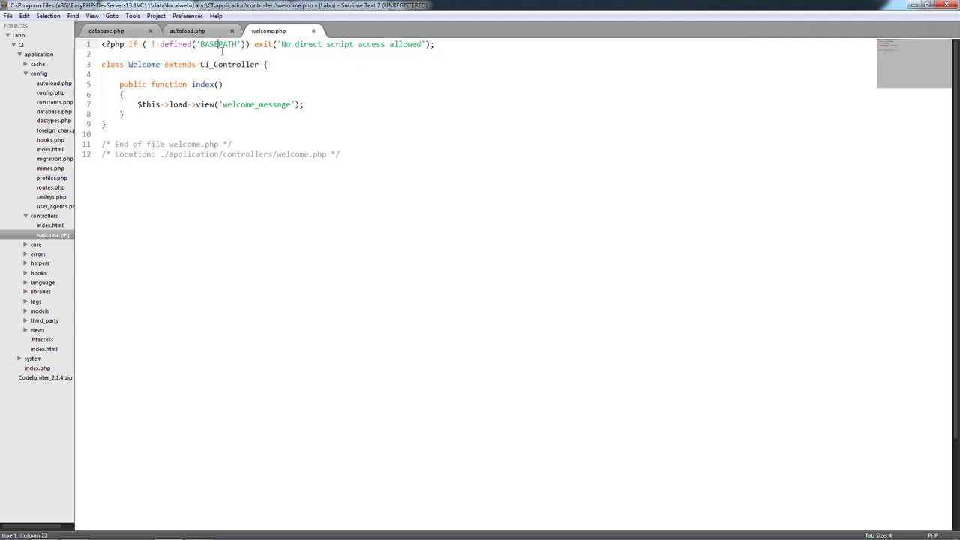
pyautogui.click(113, 64)
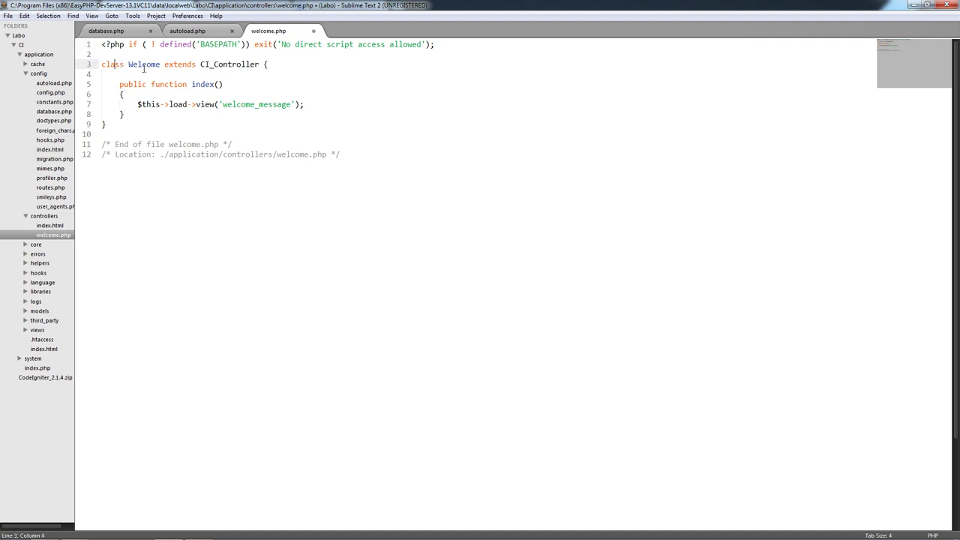